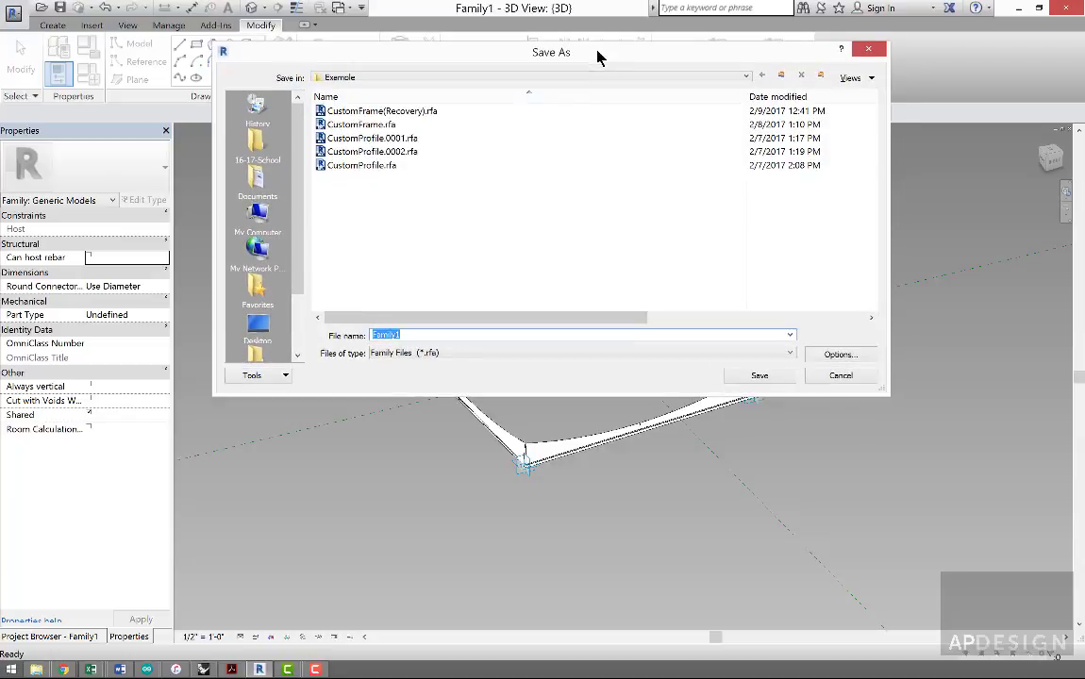
- Save the family as CustomFrame.rfa in the Example folder, replacing the existing file
{"action": "left_click", "coordinate": [364, 124]}
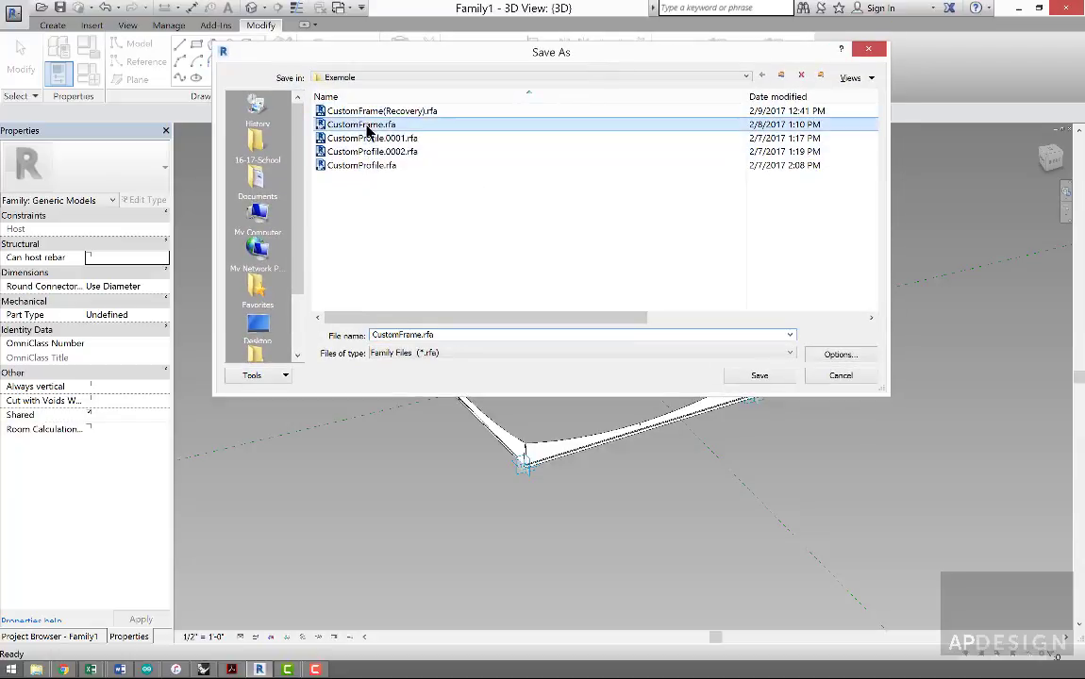
{"action": "left_click", "coordinate": [759, 375]}
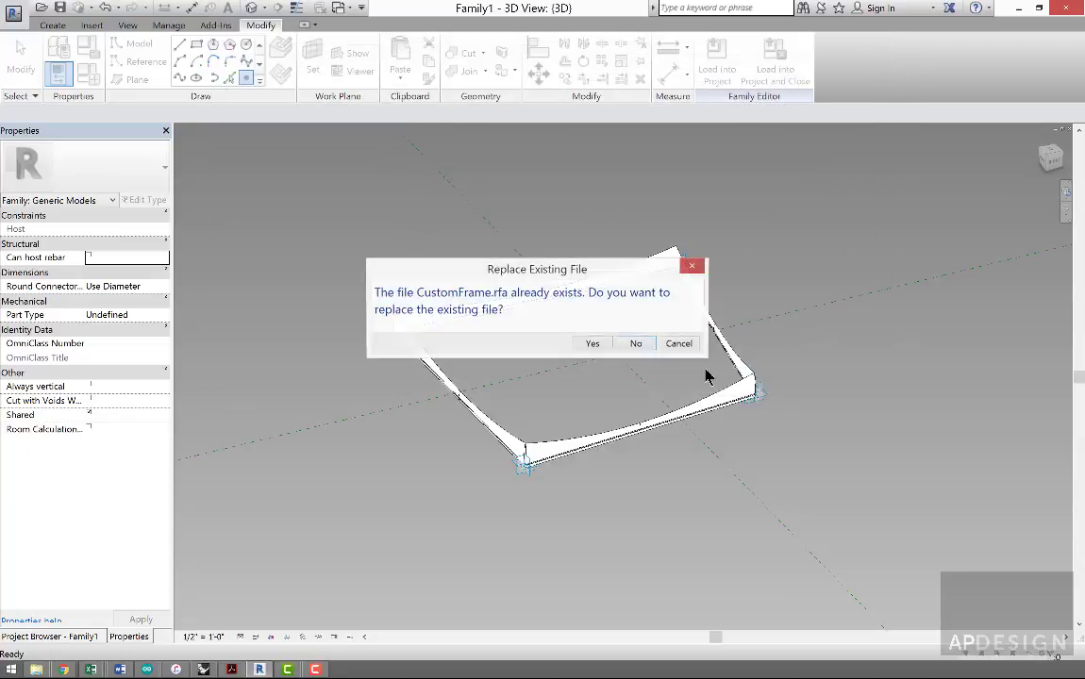
{"action": "left_click", "coordinate": [598, 345]}
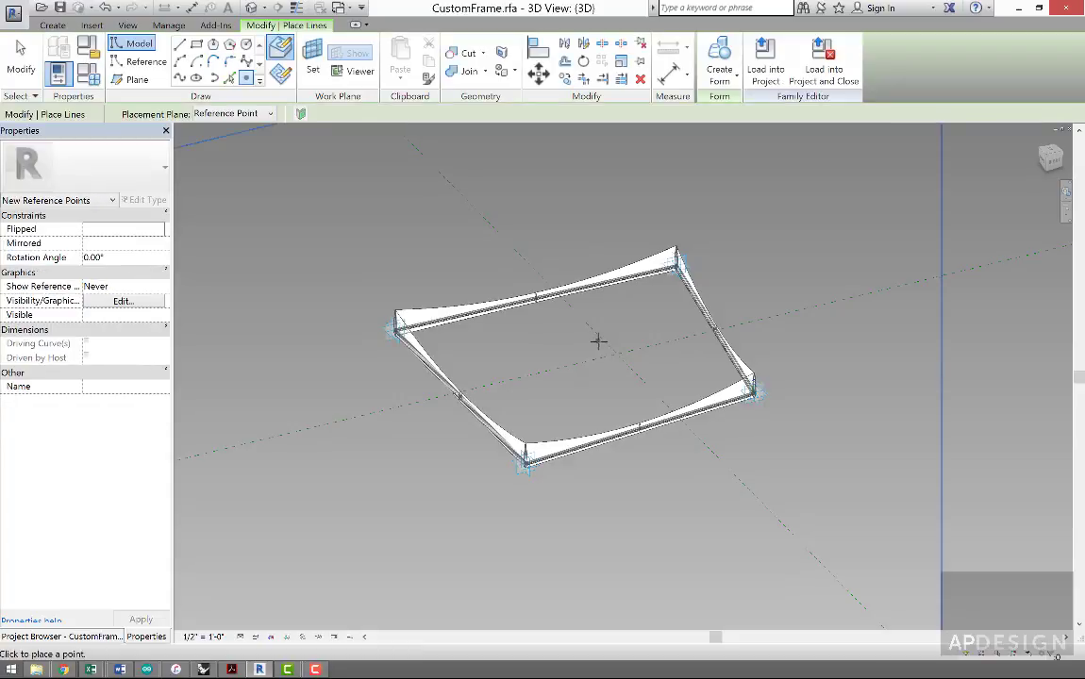
- Check the family's backup versions in the Example folder and the save reminder interval in the program options
{"action": "left_click", "coordinate": [19, 20]}
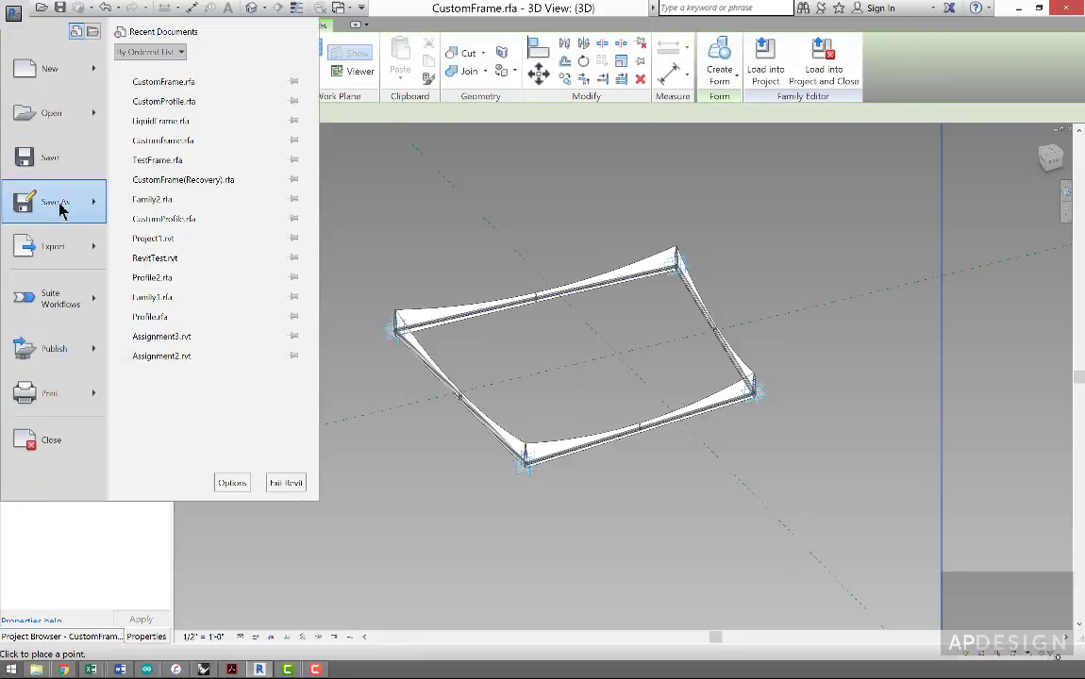
{"action": "mouse_move", "coordinate": [22, 198]}
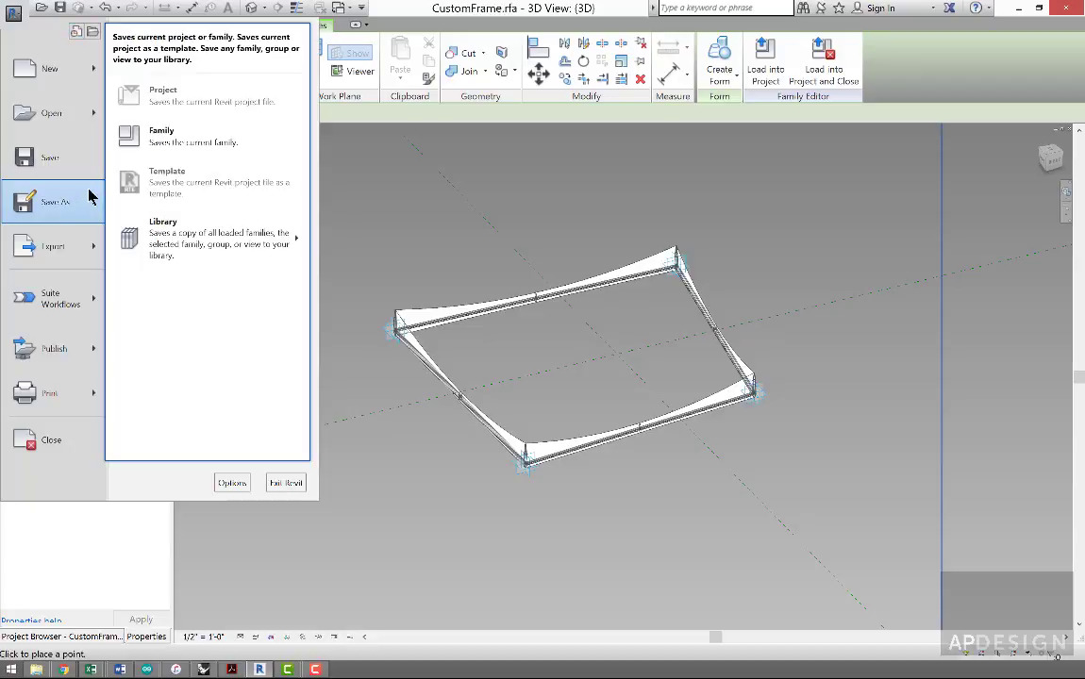
{"action": "left_click", "coordinate": [166, 151]}
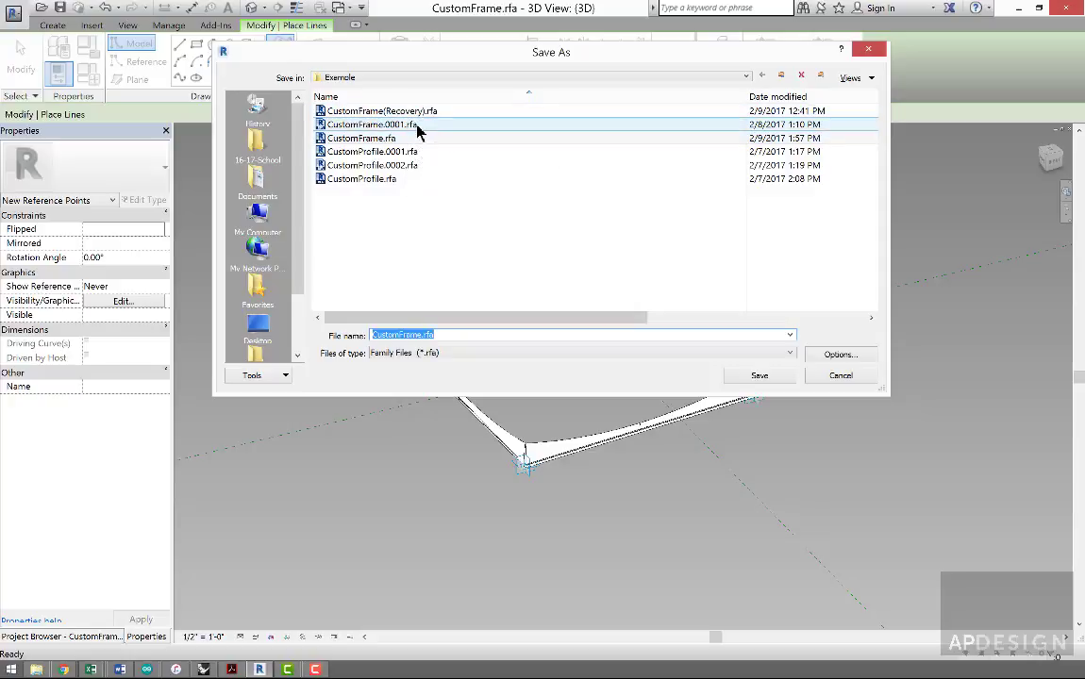
{"action": "left_click", "coordinate": [820, 378]}
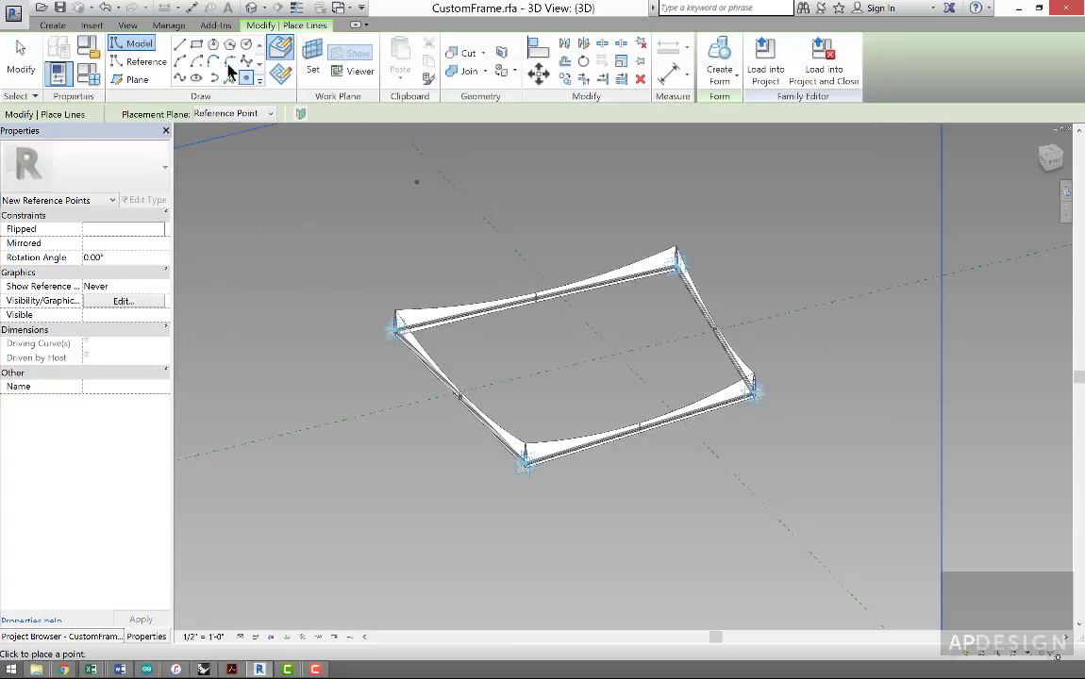
{"action": "left_click", "coordinate": [14, 12]}
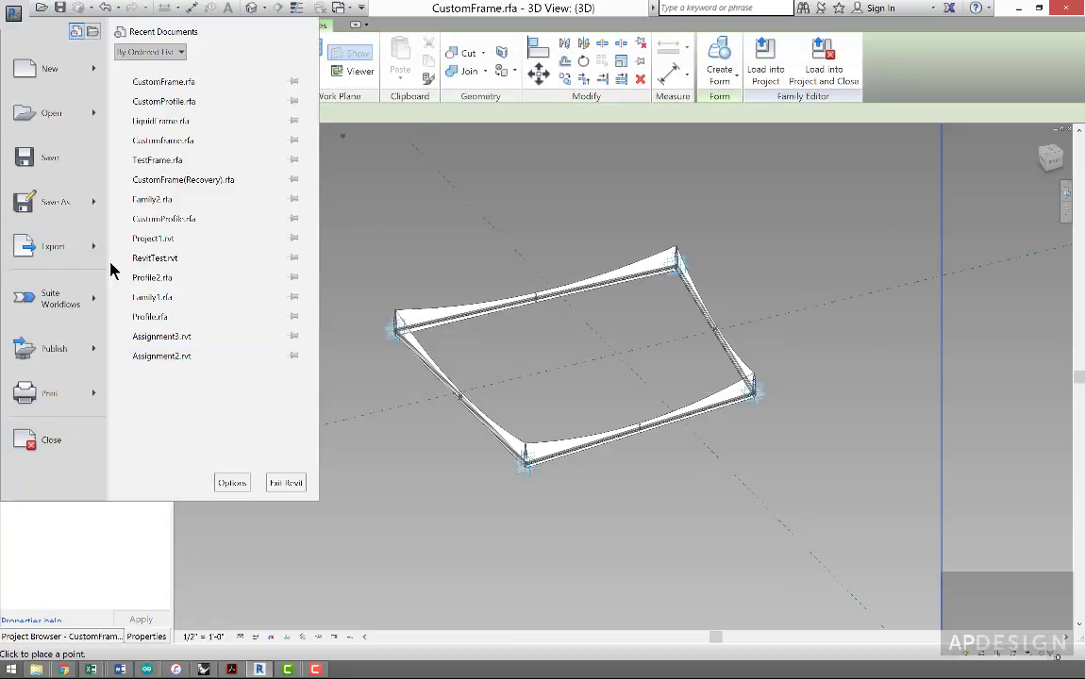
{"action": "left_click", "coordinate": [232, 482]}
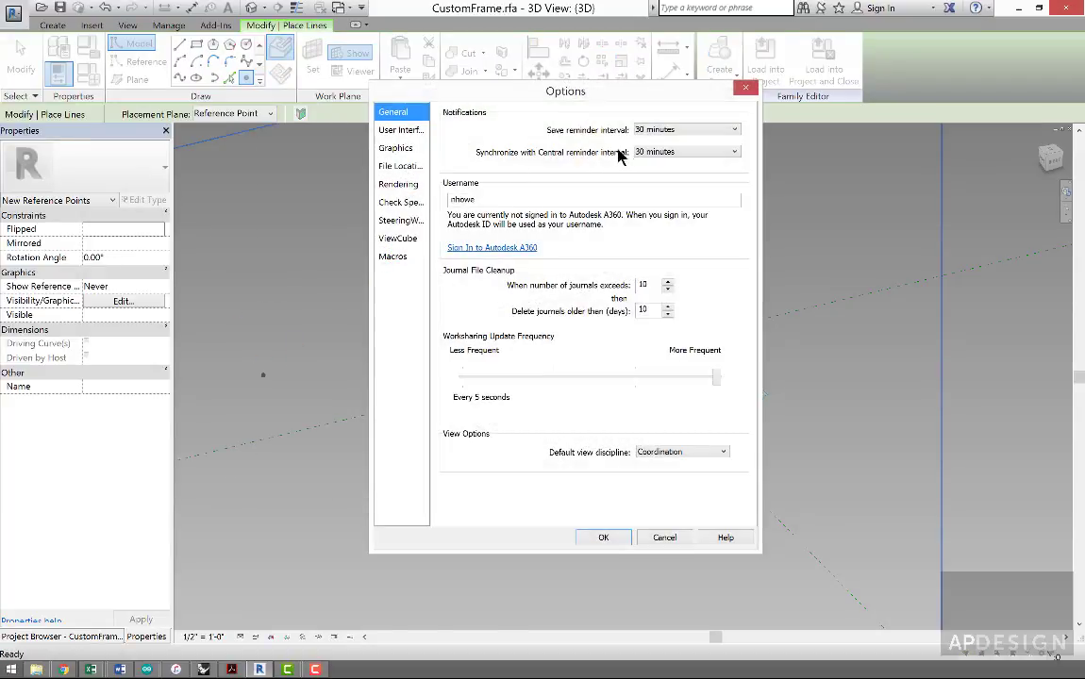
{"action": "left_click", "coordinate": [664, 538]}
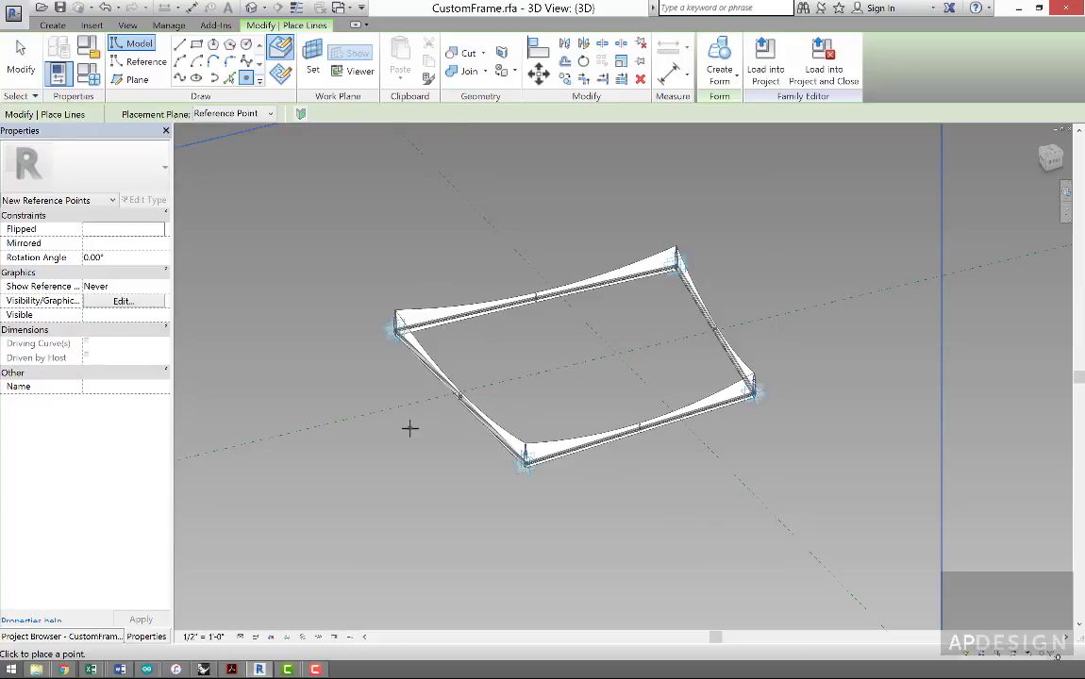
- Place a reference point in empty space above the frame and make it adaptive
{"action": "scroll", "coordinate": [410, 428], "scroll_direction": "down", "scroll_amount": 3}
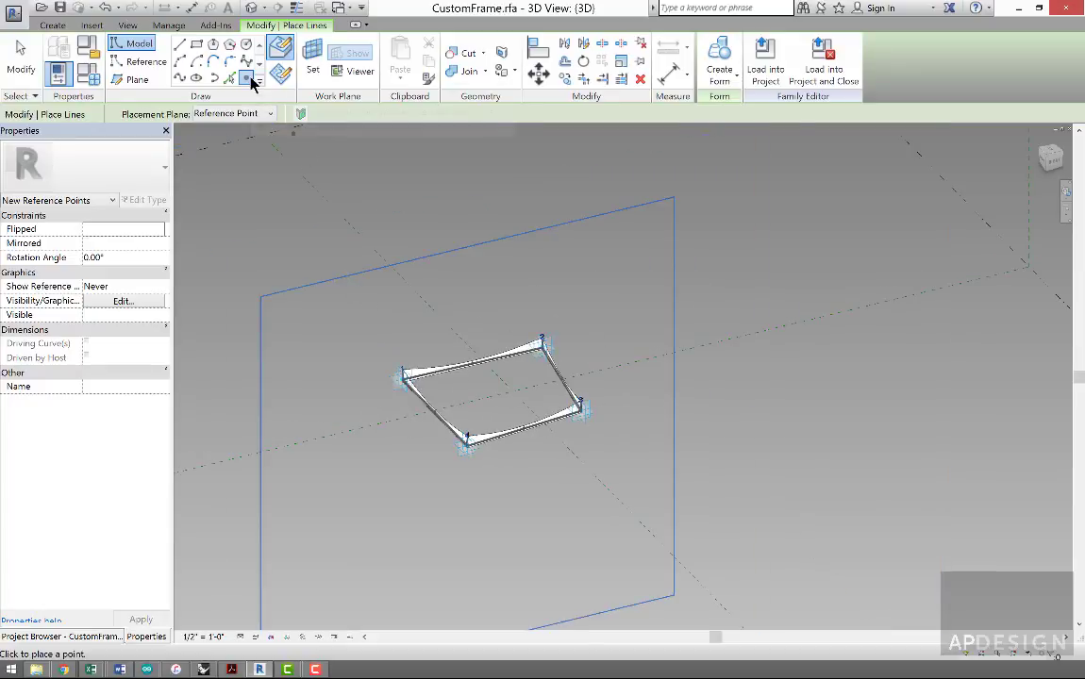
{"action": "left_click", "coordinate": [549, 264]}
{"action": "left_click", "coordinate": [21, 59]}
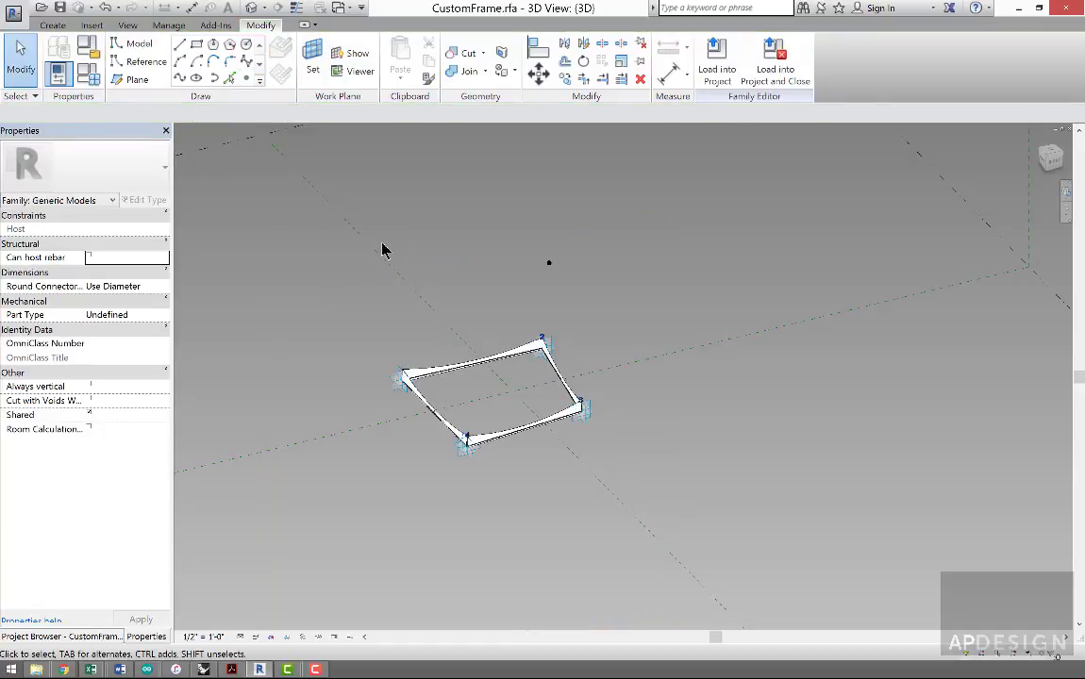
{"action": "middle_click_drag", "start_coordinate": [471, 278], "coordinate": [552, 273], "text": "shift"}
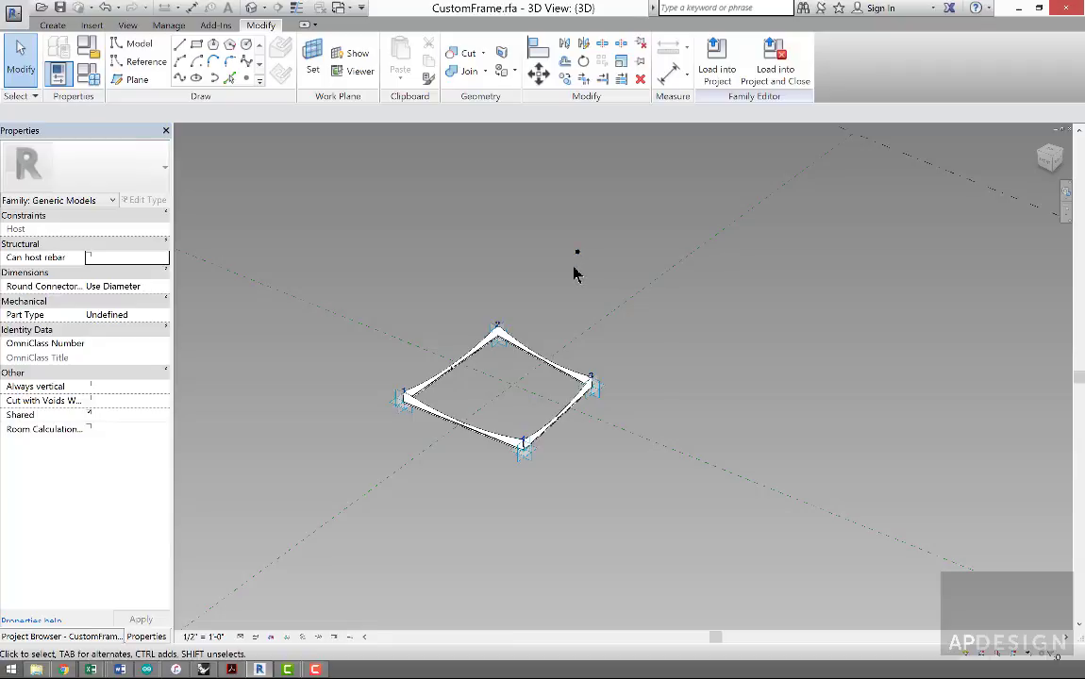
{"action": "left_click", "coordinate": [574, 252]}
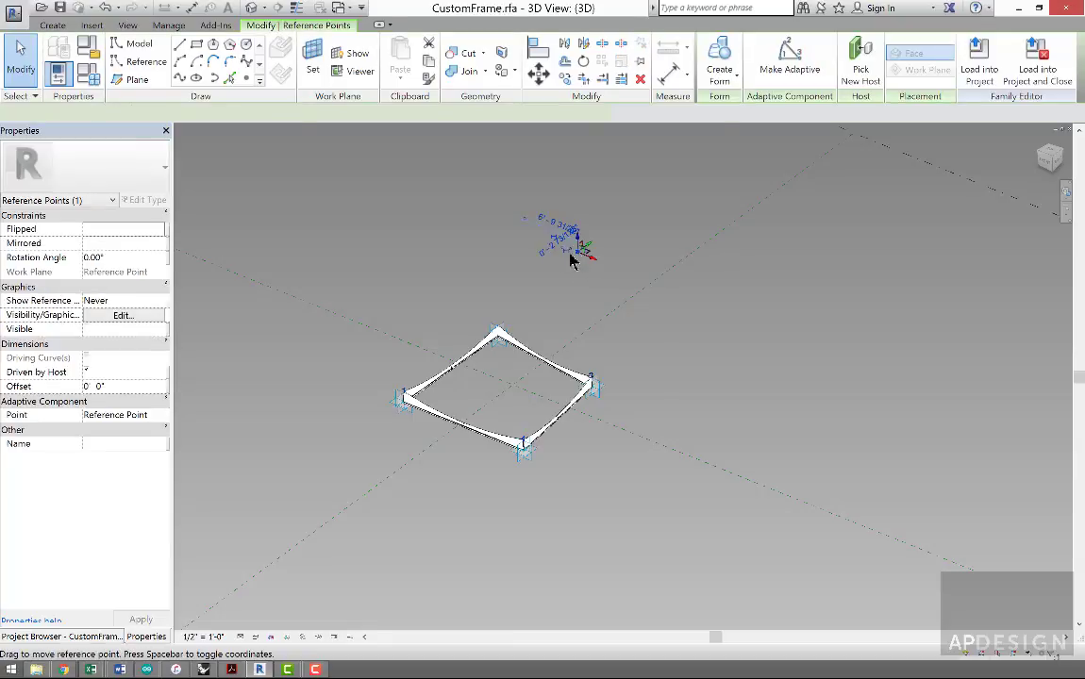
{"action": "left_click", "coordinate": [790, 66]}
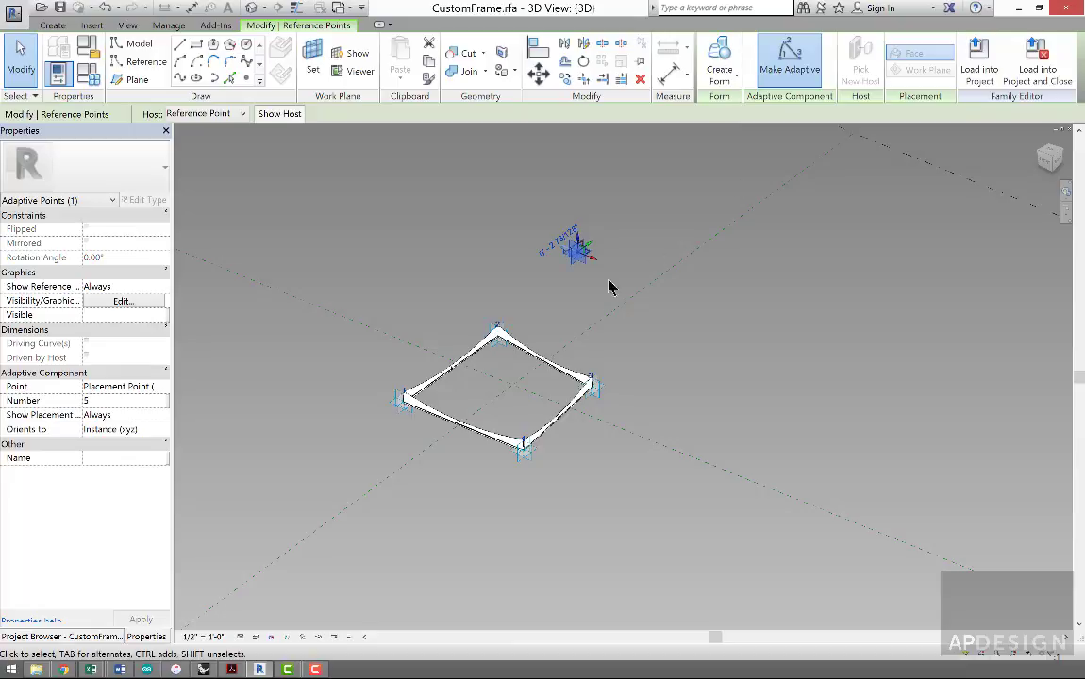
{"action": "left_click", "coordinate": [572, 325]}
- Connect the opposite corner adaptive points 1 and 3 with a spline through points and turn it into a reference line
{"action": "scroll", "coordinate": [404, 406], "scroll_direction": "up", "scroll_amount": 3}
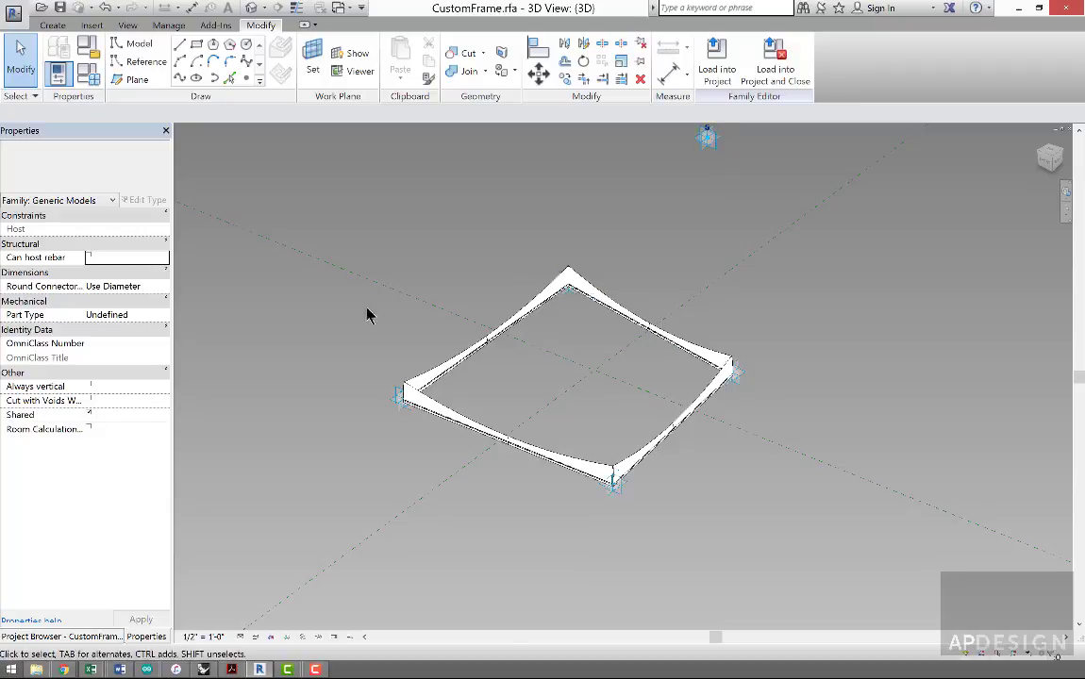
{"action": "left_click_drag", "start_coordinate": [375, 429], "coordinate": [426, 387]}
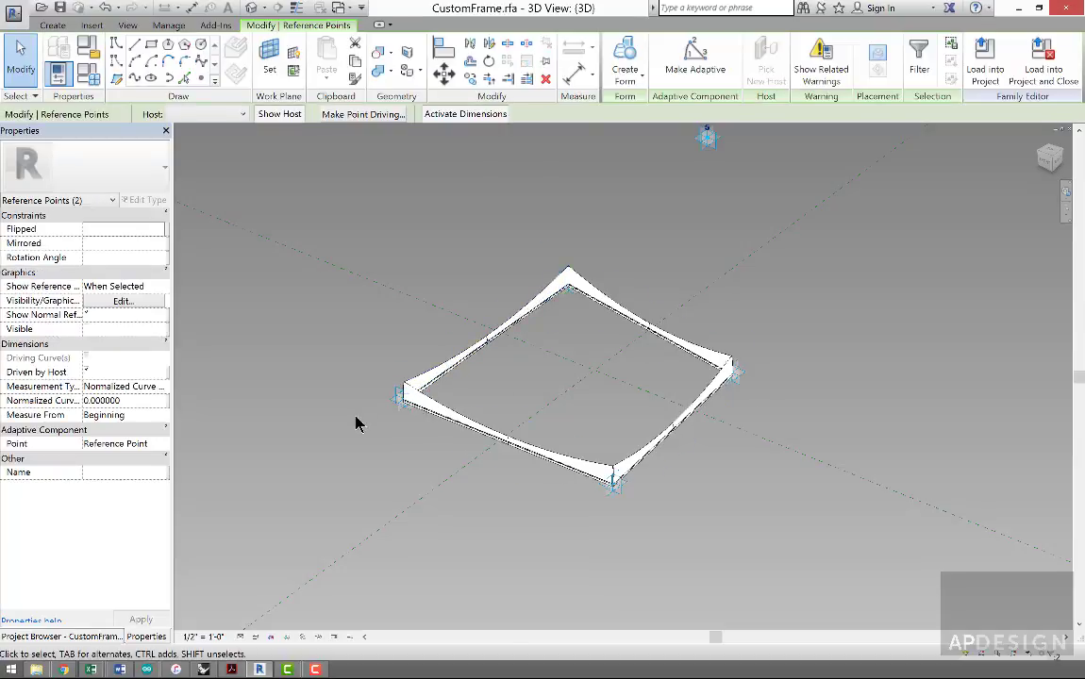
{"action": "left_click", "coordinate": [386, 415]}
{"action": "left_click", "coordinate": [399, 406]}
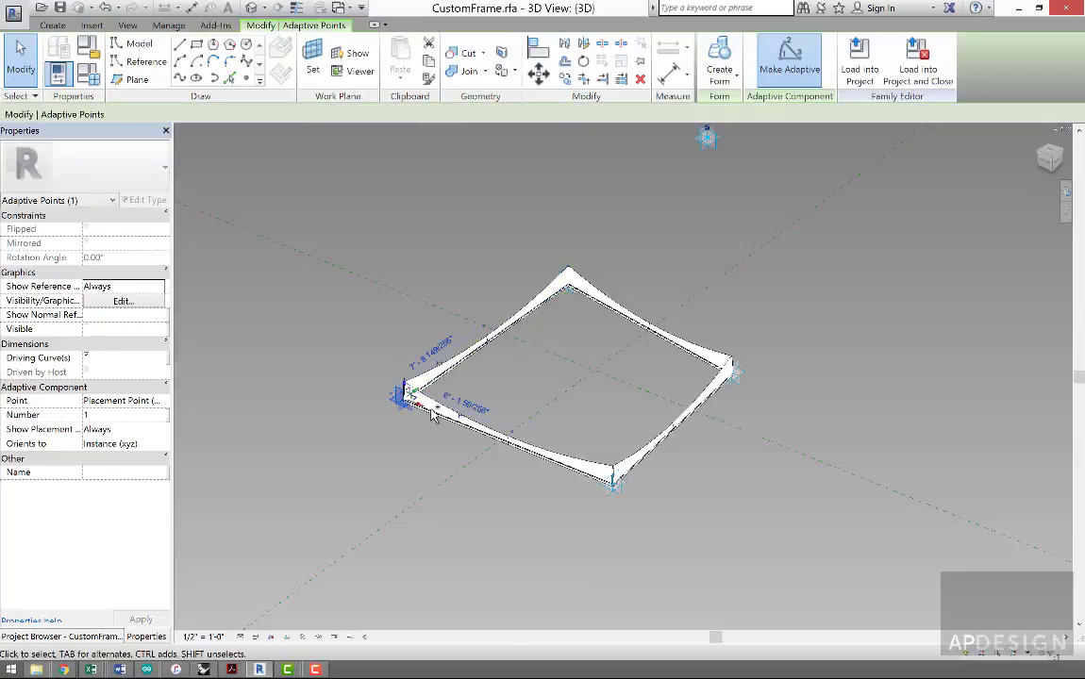
{"action": "left_click", "coordinate": [743, 376], "text": "ctrl"}
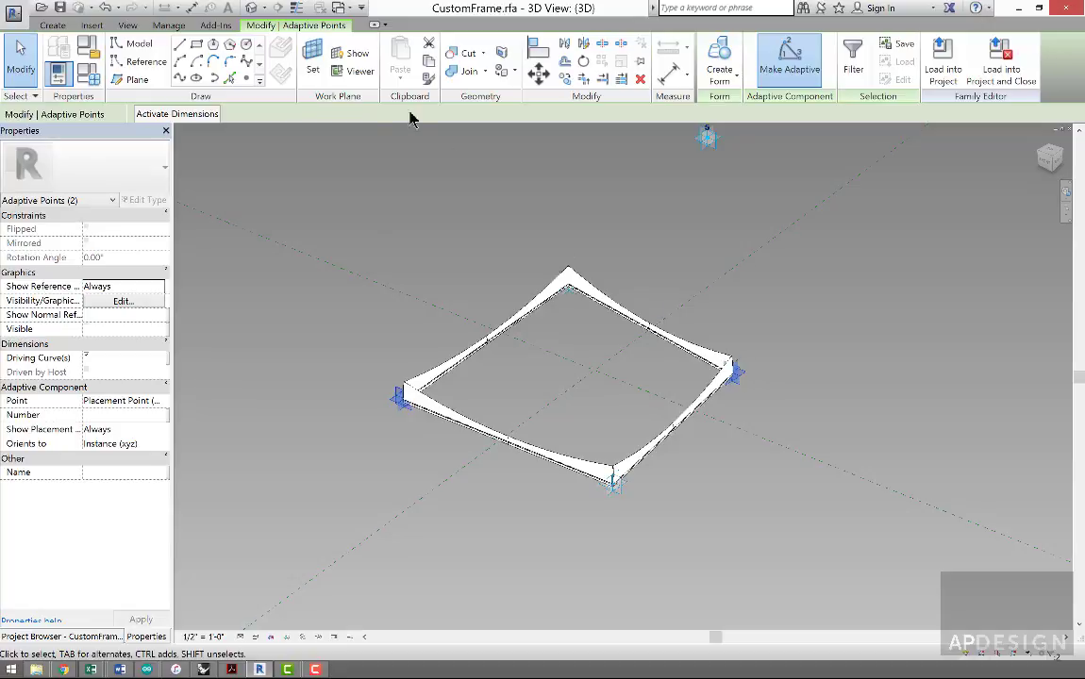
{"action": "left_click", "coordinate": [182, 79]}
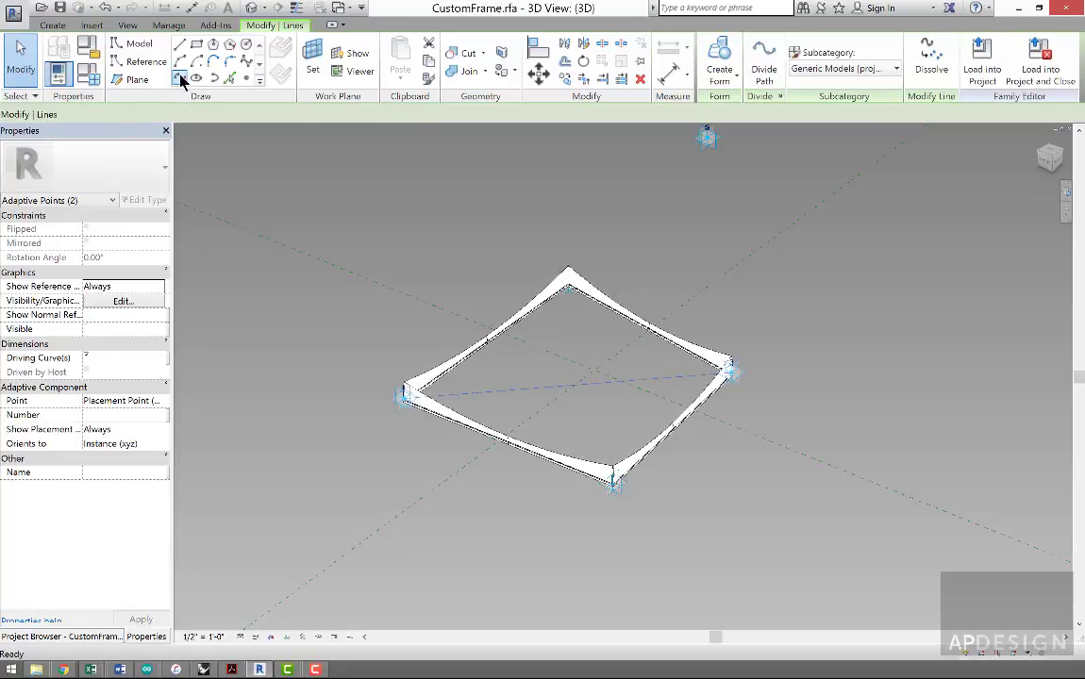
{"action": "left_click", "coordinate": [84, 344]}
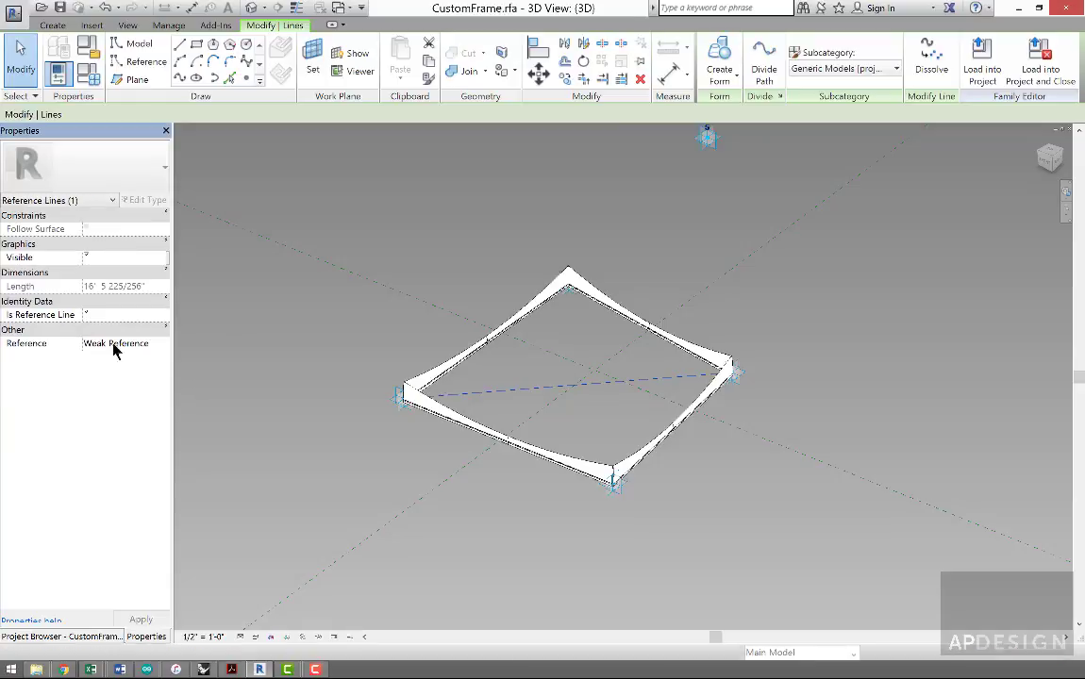
- Connect the other two opposite corner adaptive points with a spline through points and make it a reference line
{"action": "left_click", "coordinate": [572, 300]}
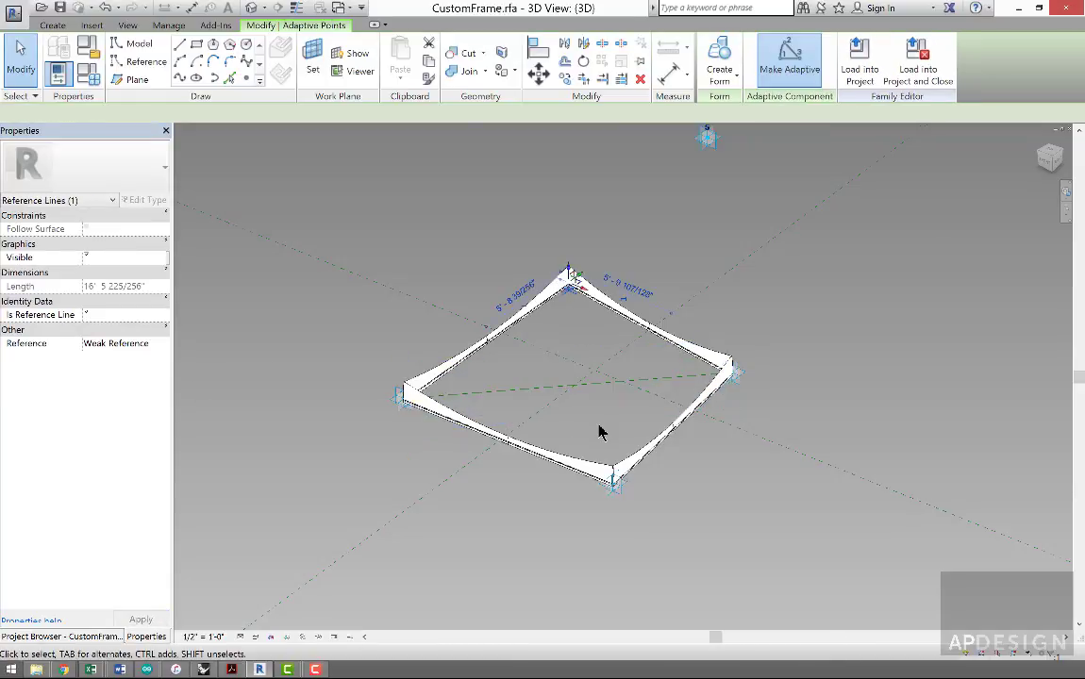
{"action": "left_click", "coordinate": [614, 487], "text": "ctrl"}
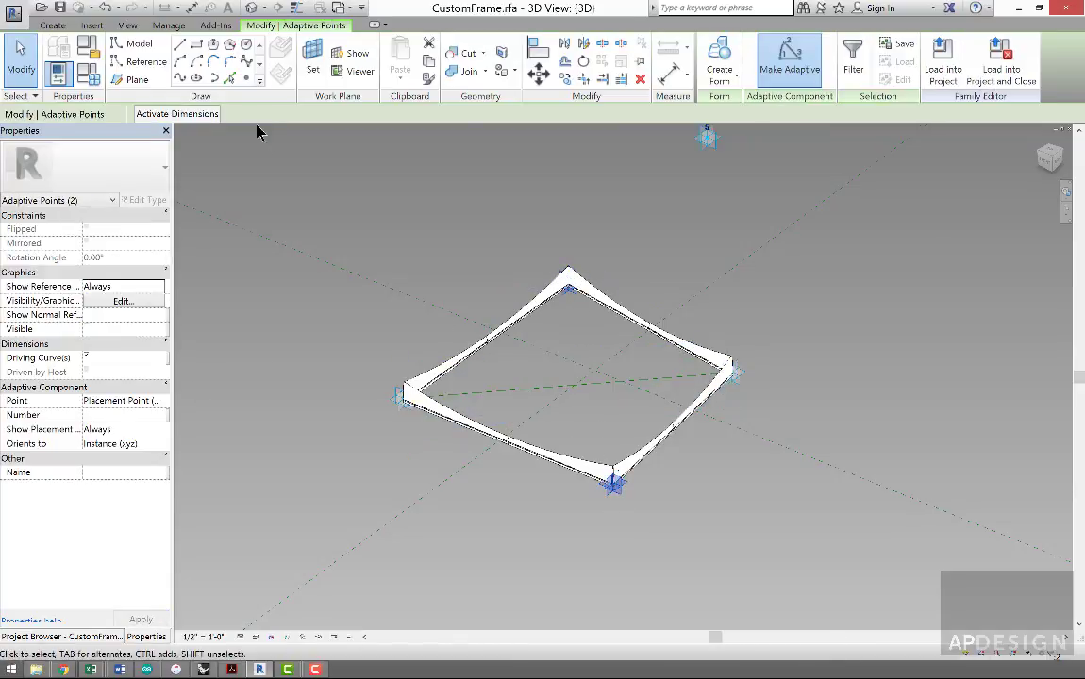
{"action": "left_click", "coordinate": [182, 79]}
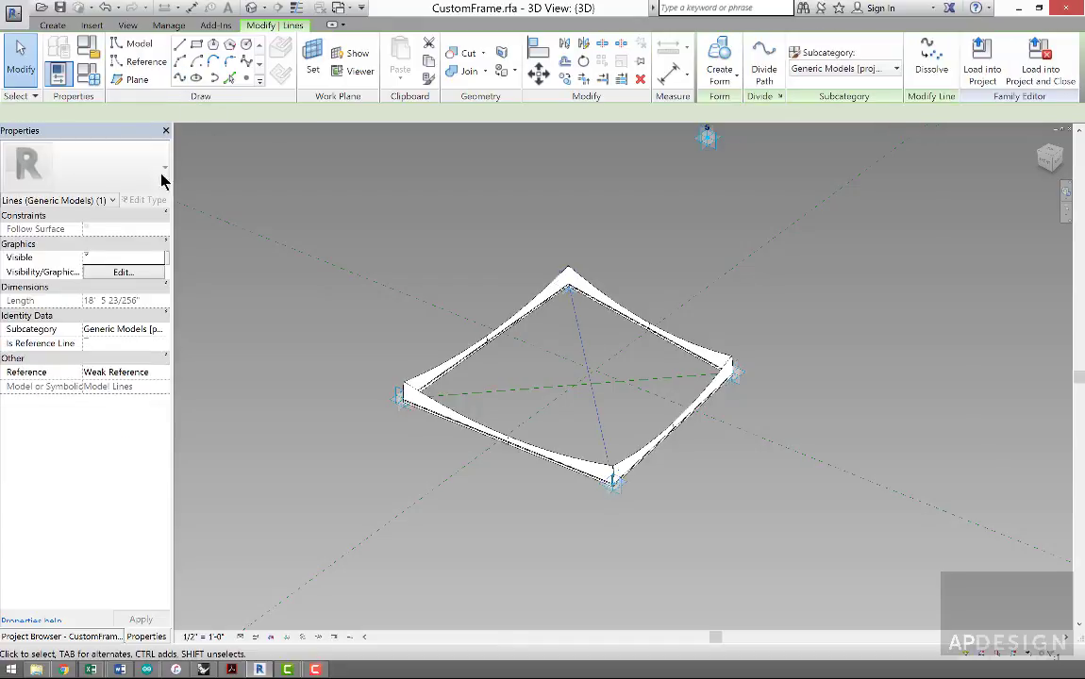
{"action": "left_click", "coordinate": [84, 344]}
{"action": "left_click", "coordinate": [358, 281]}
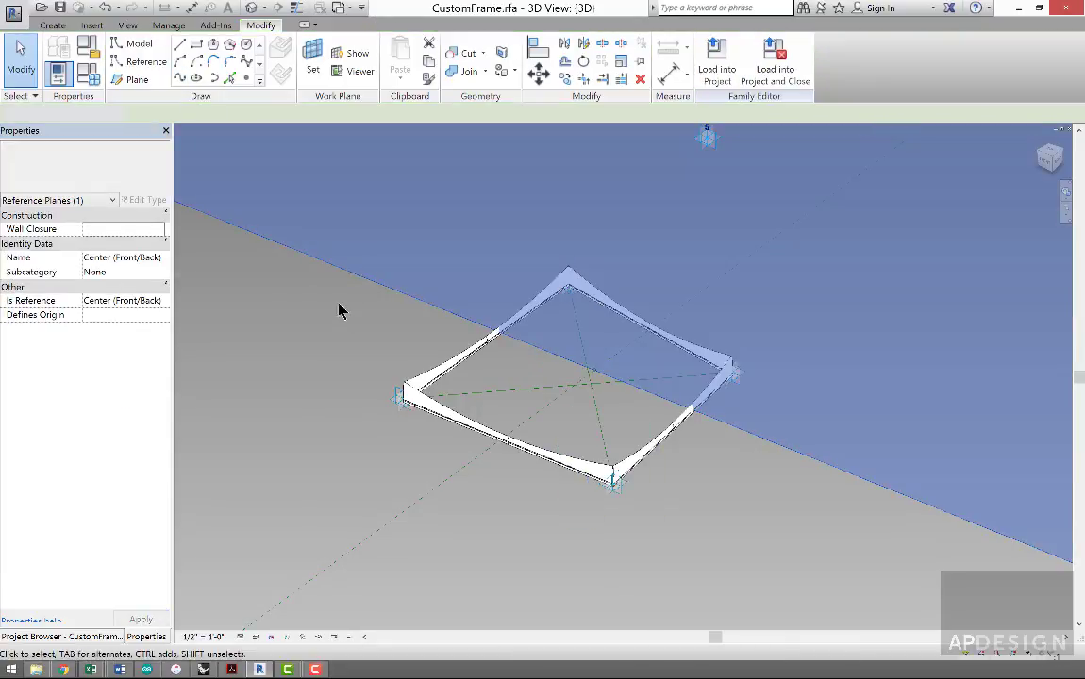
{"action": "key", "text": "Escape"}
{"action": "left_click", "coordinate": [246, 77]}
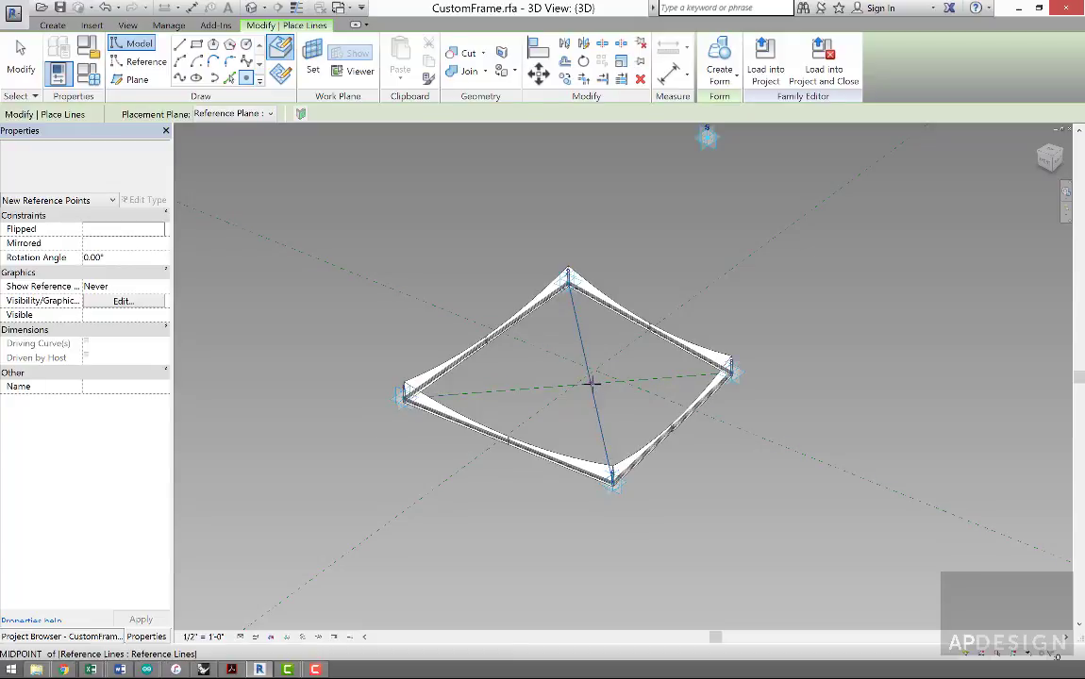
{"action": "scroll", "coordinate": [590, 383], "scroll_direction": "up", "scroll_amount": 5}
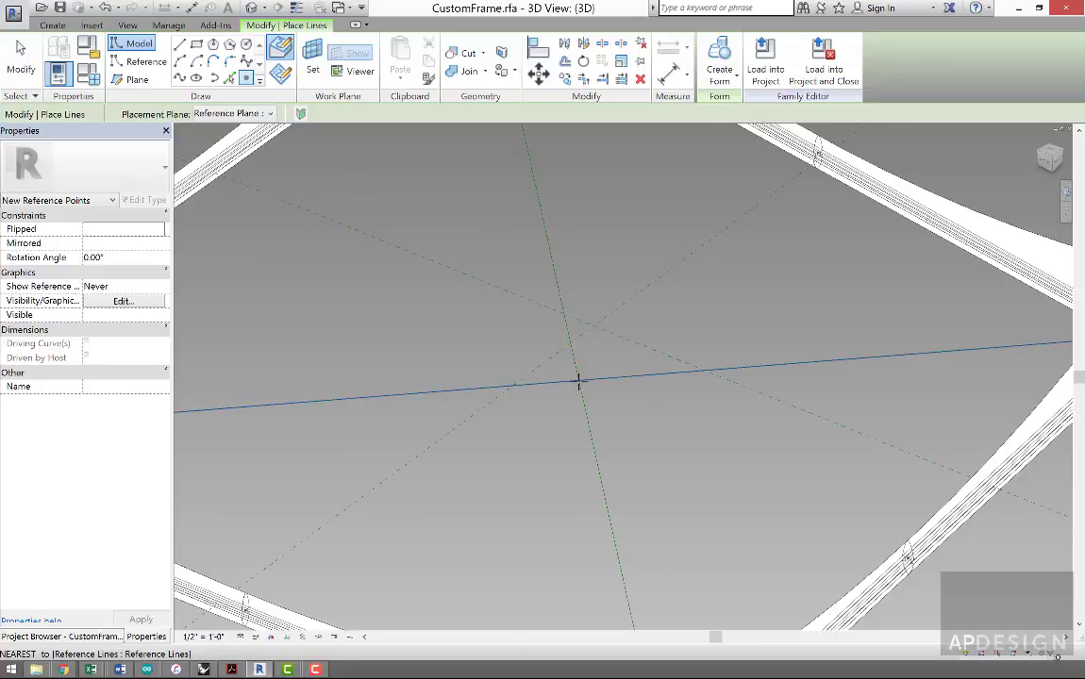
{"action": "key", "text": "Escape"}
{"action": "key", "text": "Escape"}
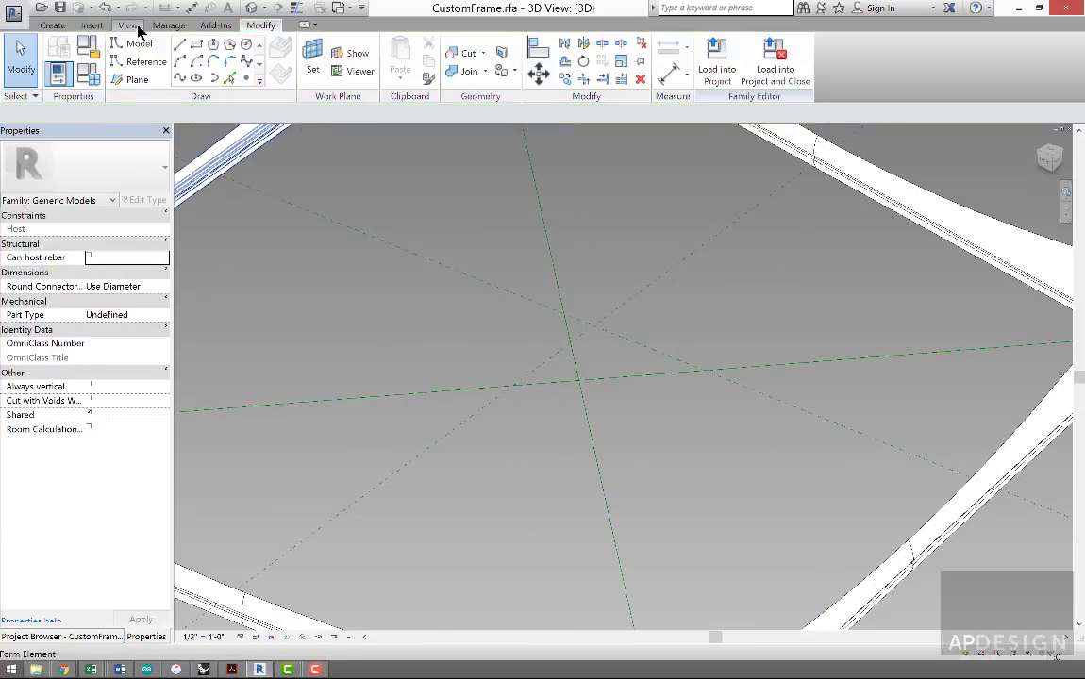
- Toggle the Nearest object snap in the snap settings
{"action": "left_click", "coordinate": [169, 25]}
{"action": "left_click", "coordinate": [115, 62]}
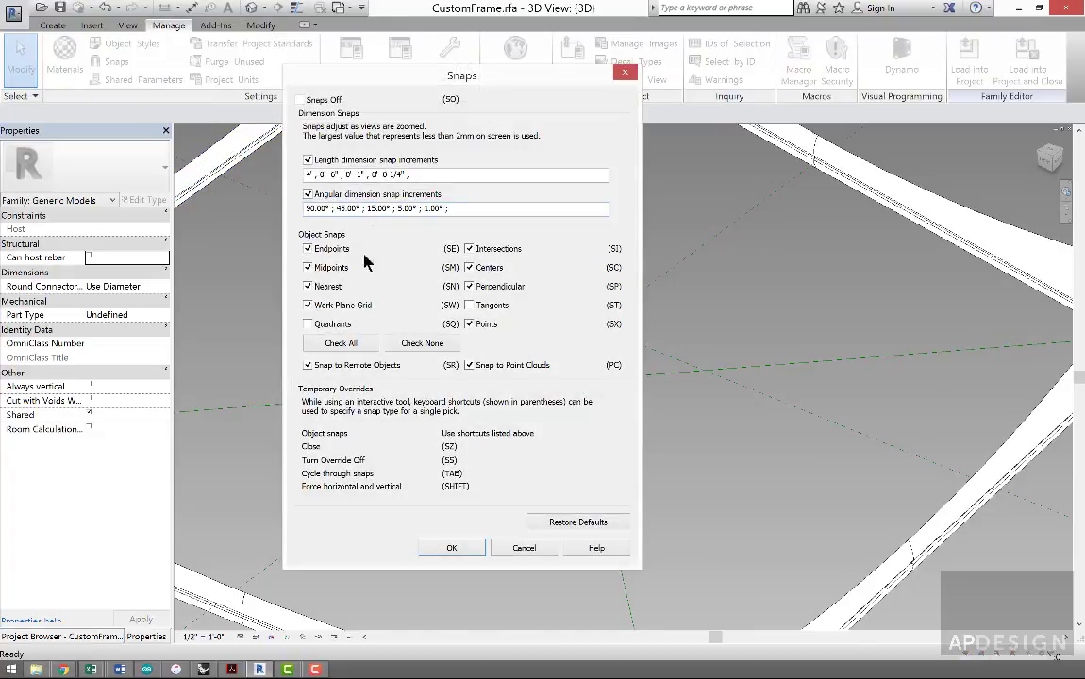
{"action": "left_click", "coordinate": [308, 287]}
{"action": "left_click", "coordinate": [308, 287]}
{"action": "left_click", "coordinate": [462, 549]}
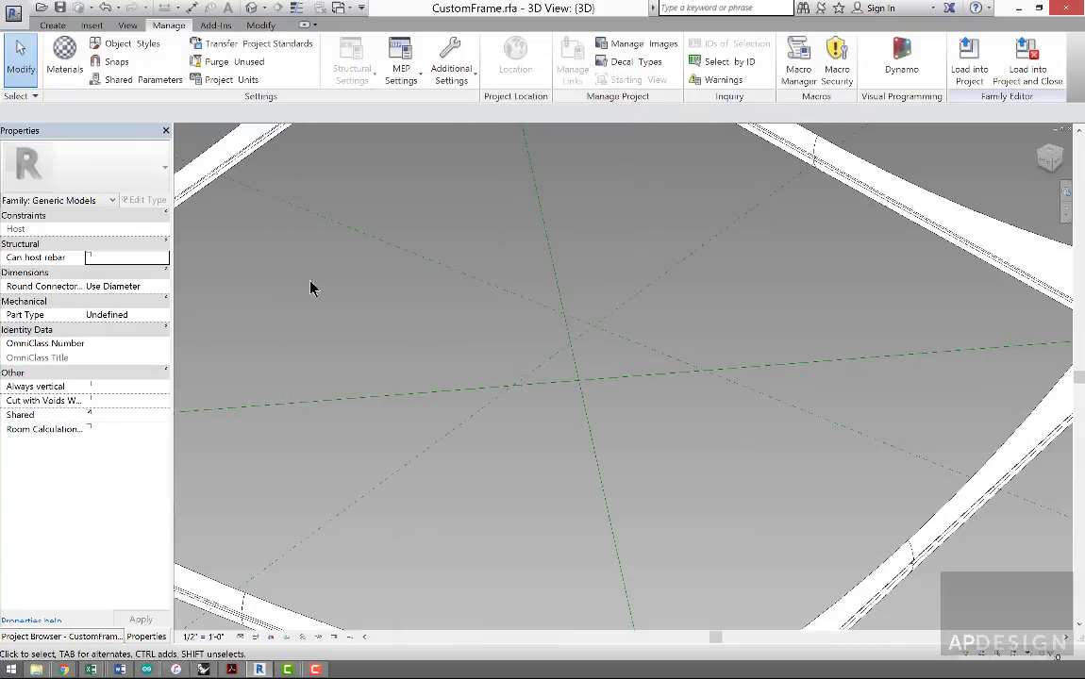
- Place a reference point at the intersection of the two diagonal reference lines inside the frame
{"action": "left_click", "coordinate": [52, 25]}
{"action": "left_click", "coordinate": [231, 76]}
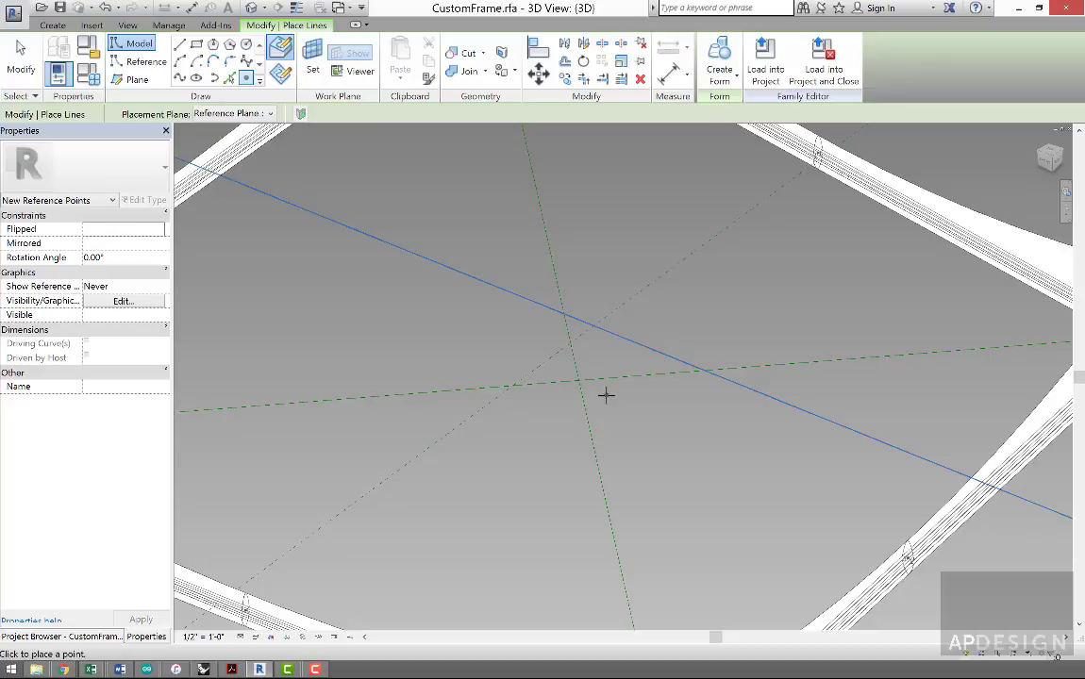
{"action": "middle_click_drag", "start_coordinate": [605, 396], "coordinate": [560, 396], "text": "shift"}
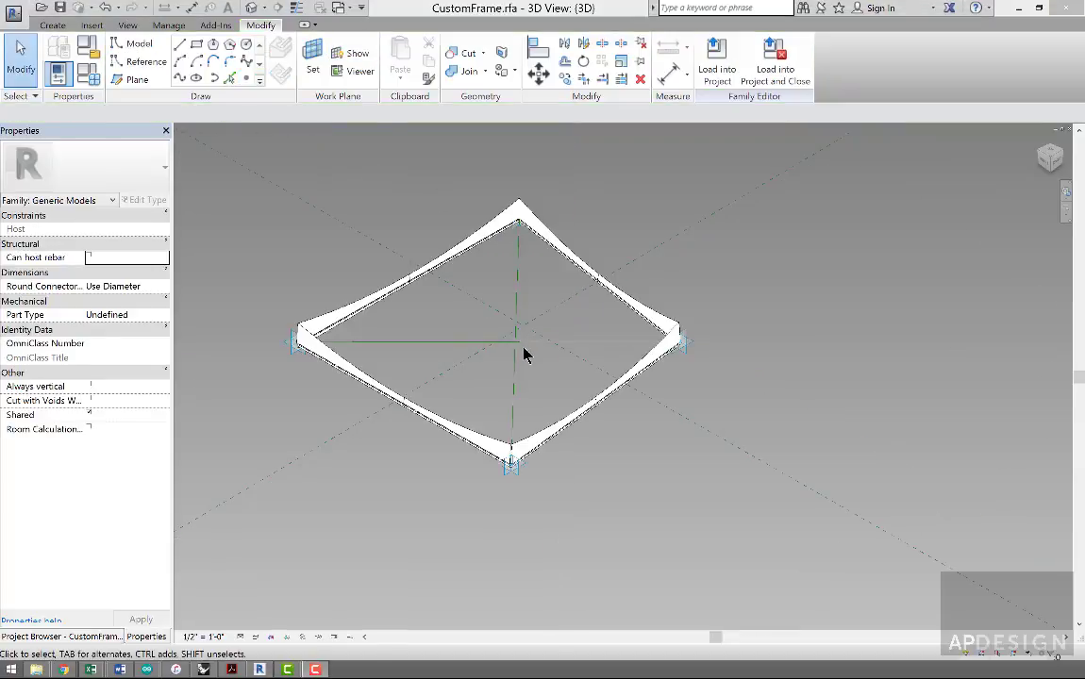
{"action": "left_click", "coordinate": [246, 77]}
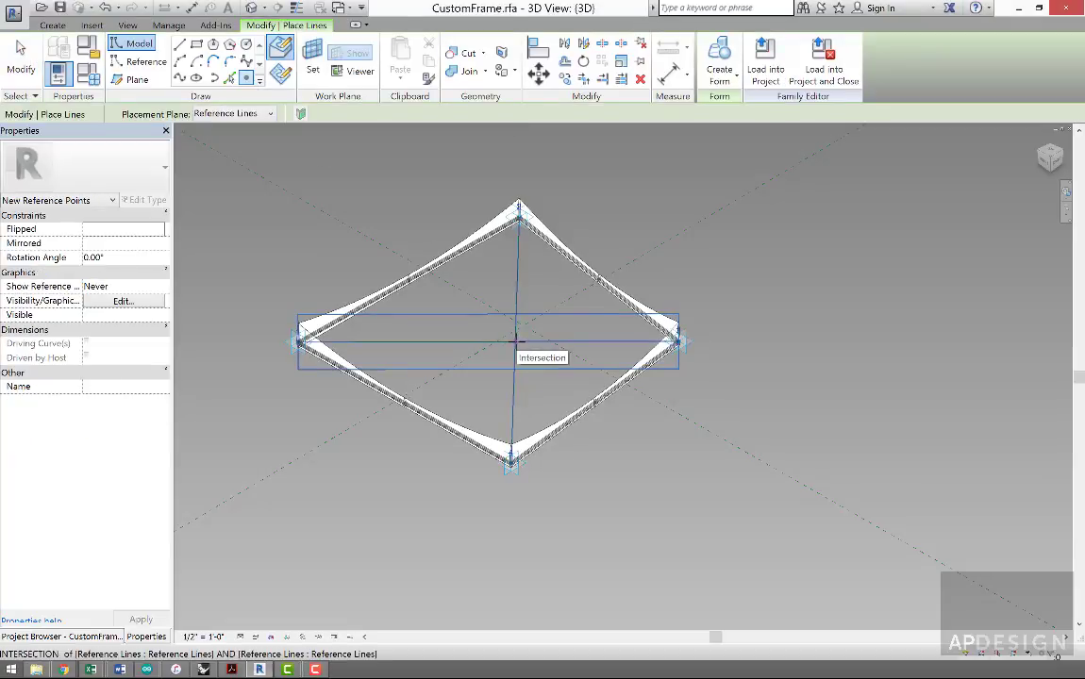
{"action": "left_click", "coordinate": [516, 342]}
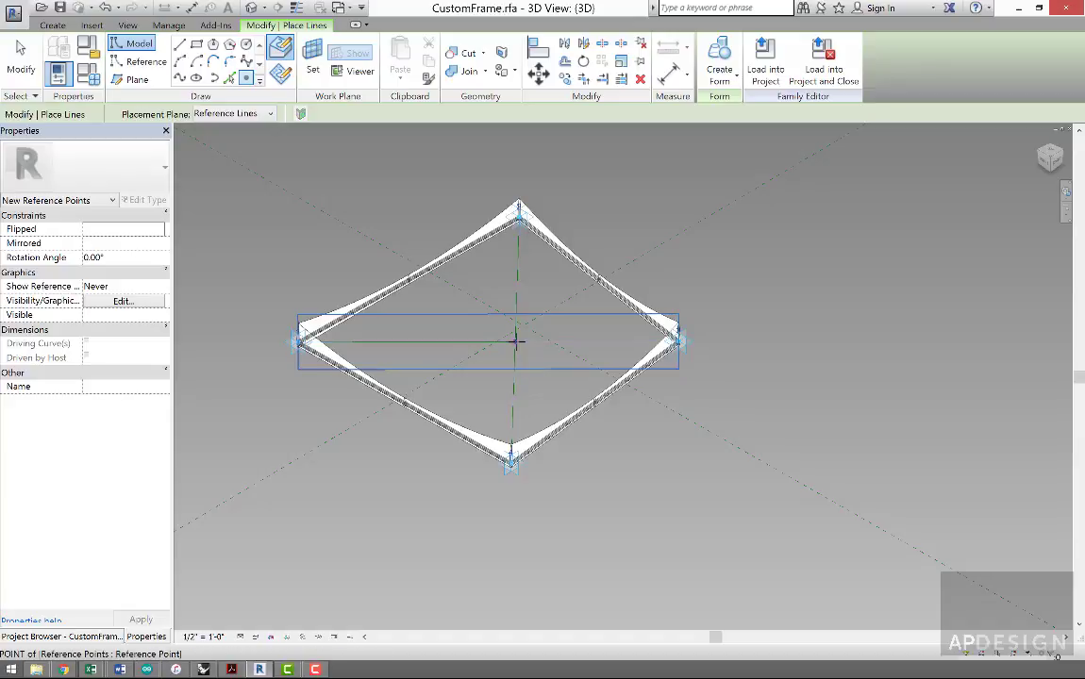
{"action": "left_click", "coordinate": [23, 59]}
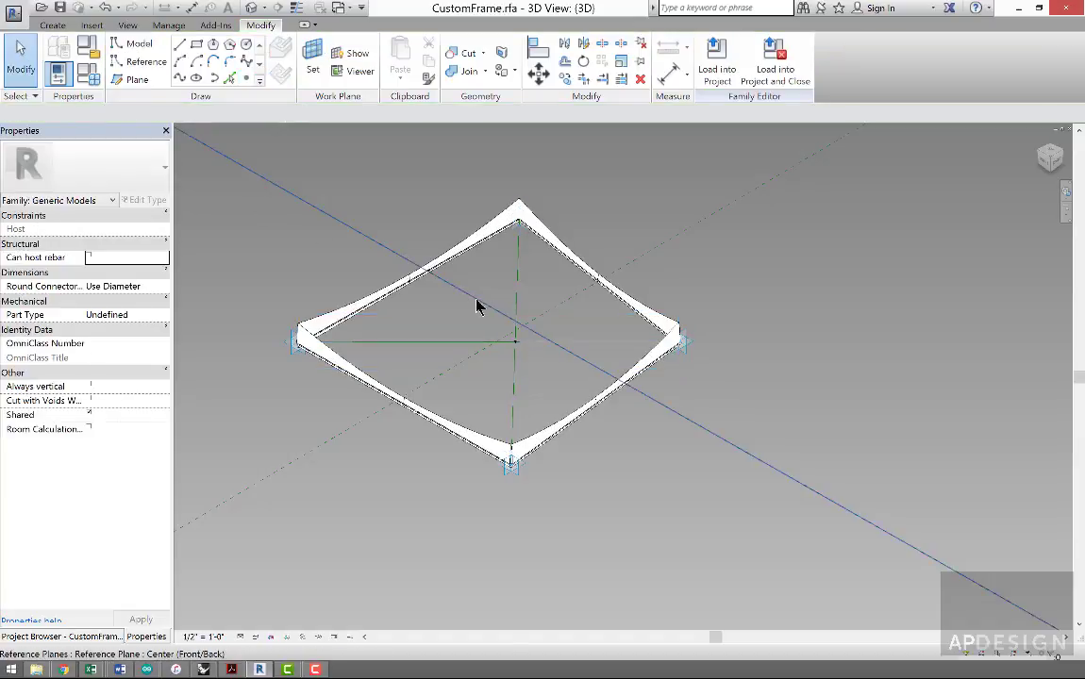
- Connect the reference point at the diagonals' intersection to adaptive point 5 with a spline through points and make it a reference line
{"action": "middle_click_drag", "start_coordinate": [539, 341], "coordinate": [428, 318], "text": "shift"}
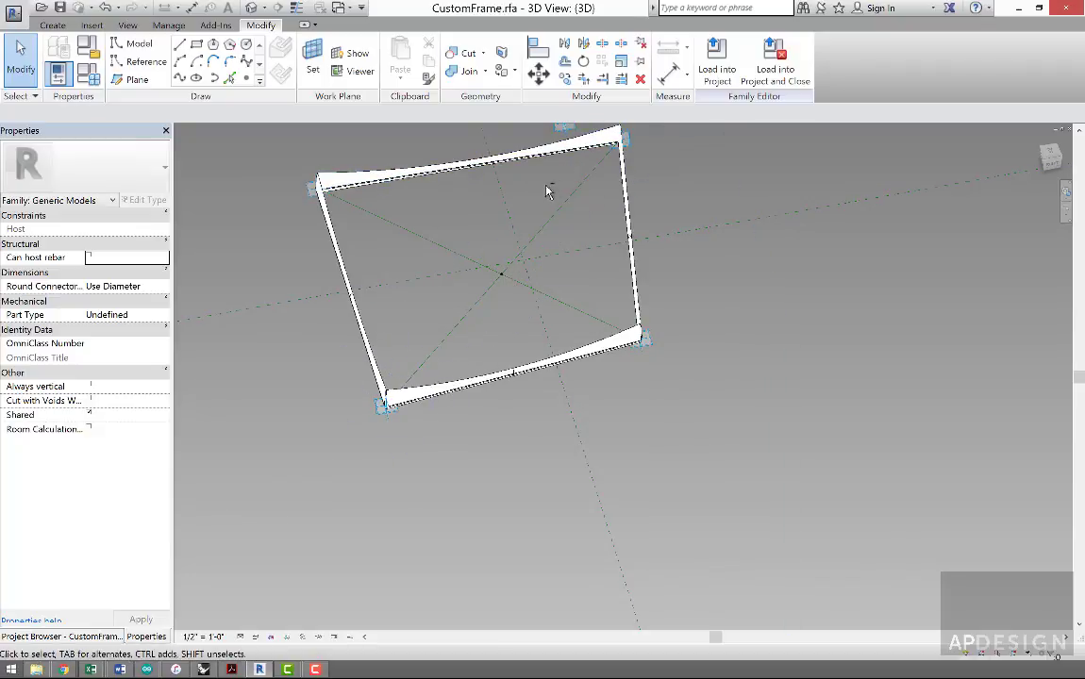
{"action": "middle_click_drag", "start_coordinate": [550, 187], "coordinate": [483, 169], "text": "shift"}
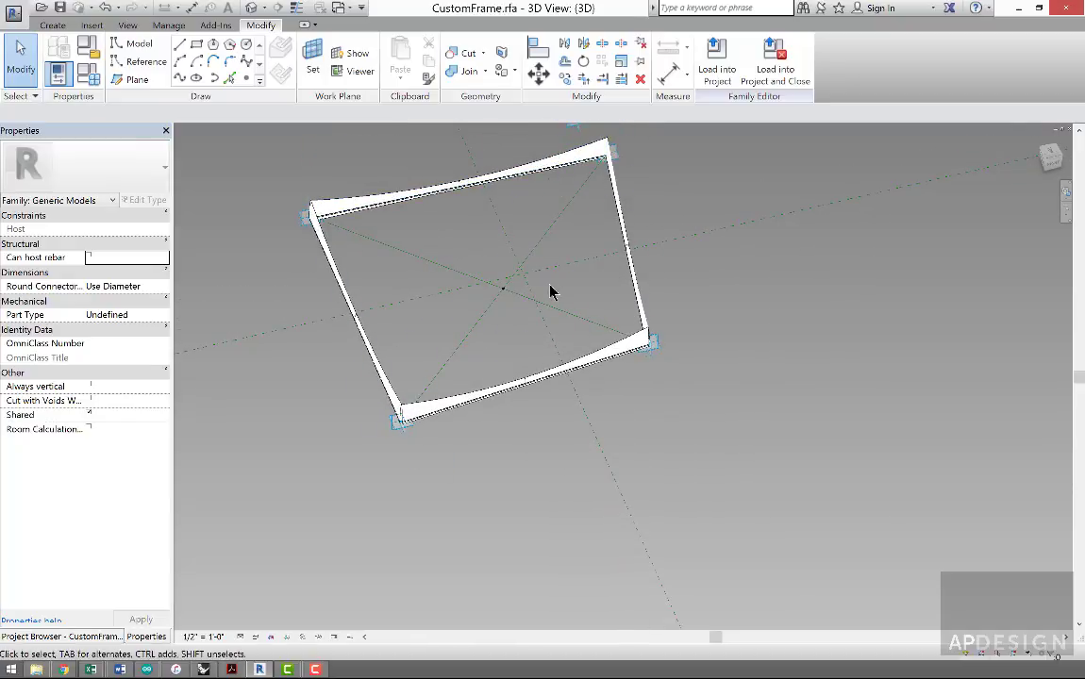
{"action": "scroll", "coordinate": [505, 293], "scroll_direction": "up", "scroll_amount": 2}
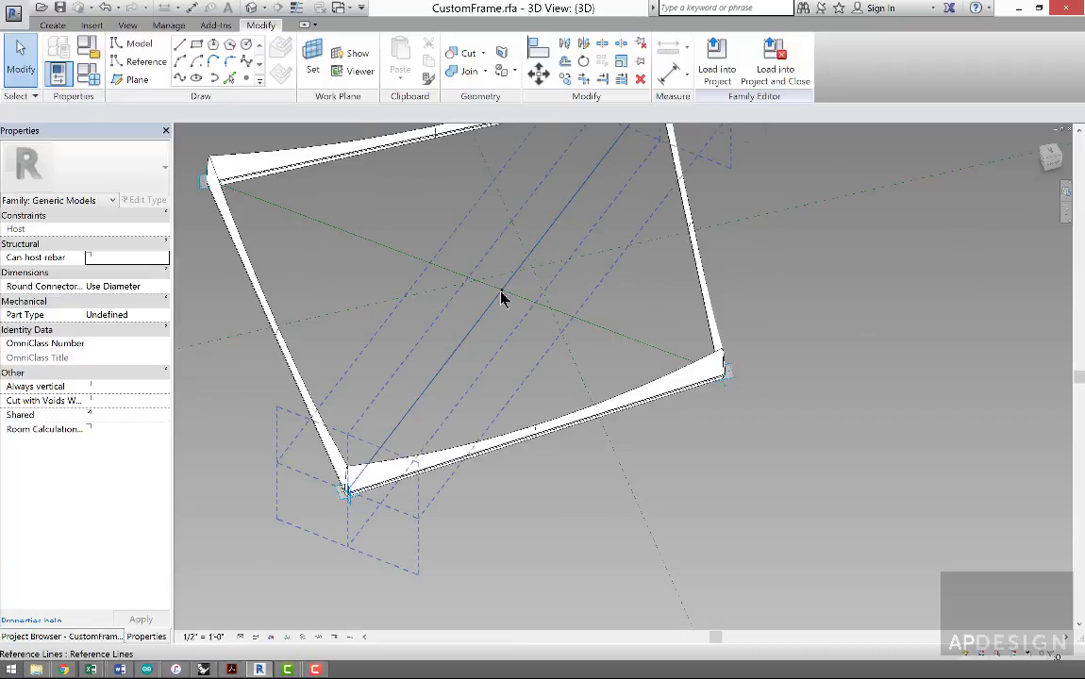
{"action": "scroll", "coordinate": [501, 298], "scroll_direction": "up", "scroll_amount": 2}
{"action": "left_click", "coordinate": [503, 298]}
{"action": "scroll", "coordinate": [503, 298], "scroll_direction": "down", "scroll_amount": 5}
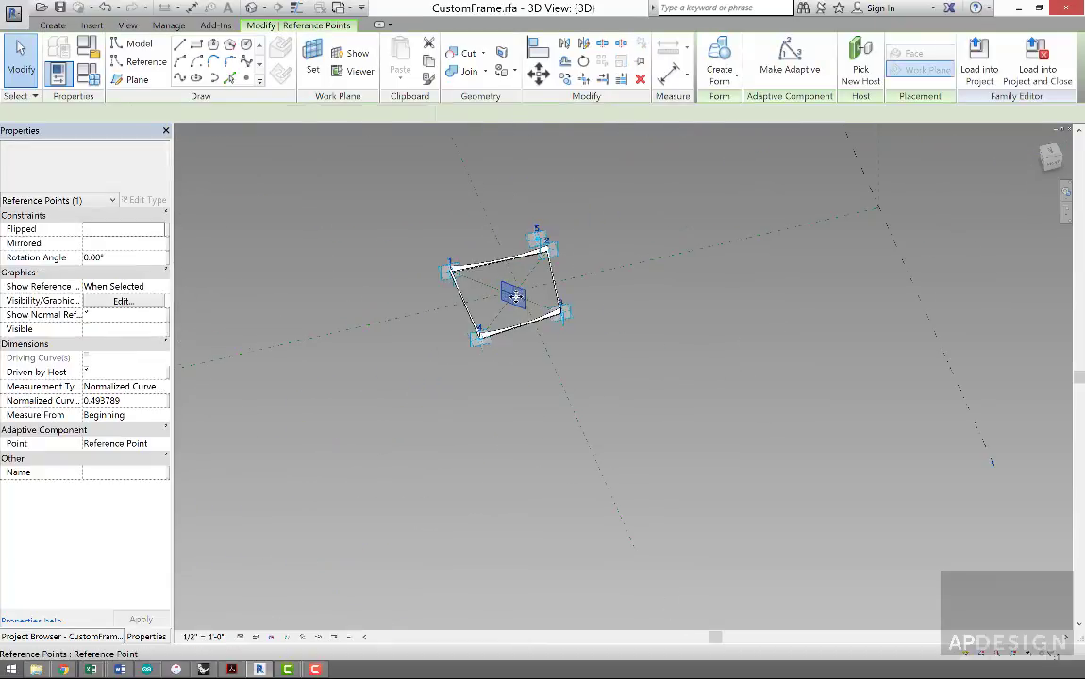
{"action": "right_click", "coordinate": [618, 311]}
{"action": "key", "text": "Escape"}
{"action": "middle_click_drag", "start_coordinate": [550, 287], "coordinate": [718, 222], "text": "shift"}
{"action": "left_click", "coordinate": [556, 192], "text": "ctrl"}
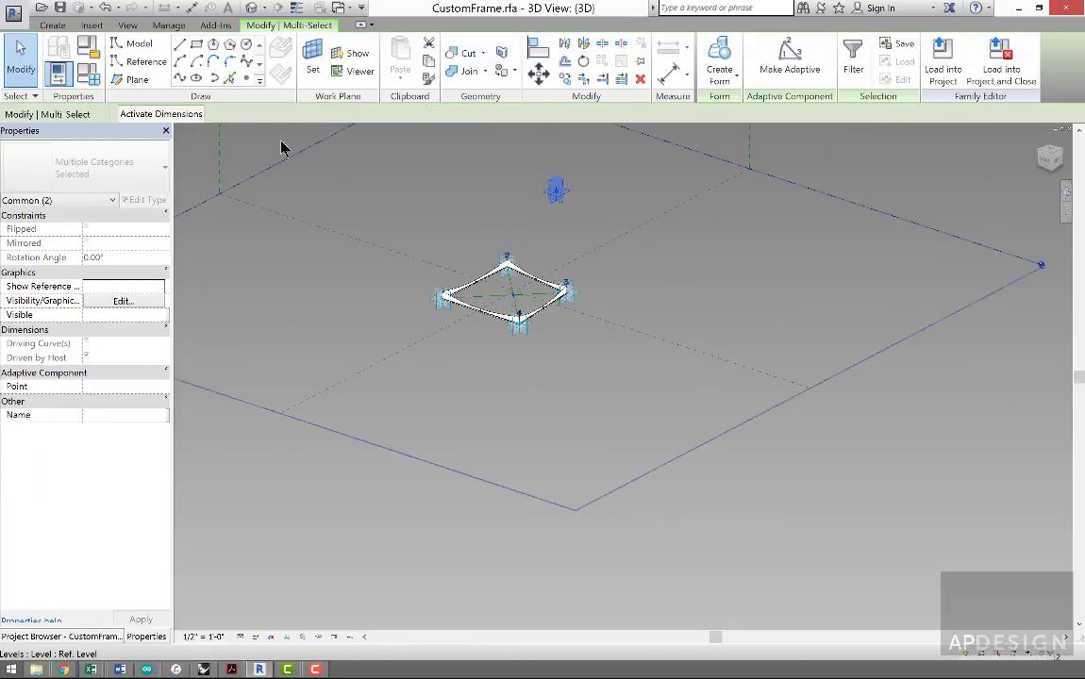
{"action": "left_click", "coordinate": [180, 79]}
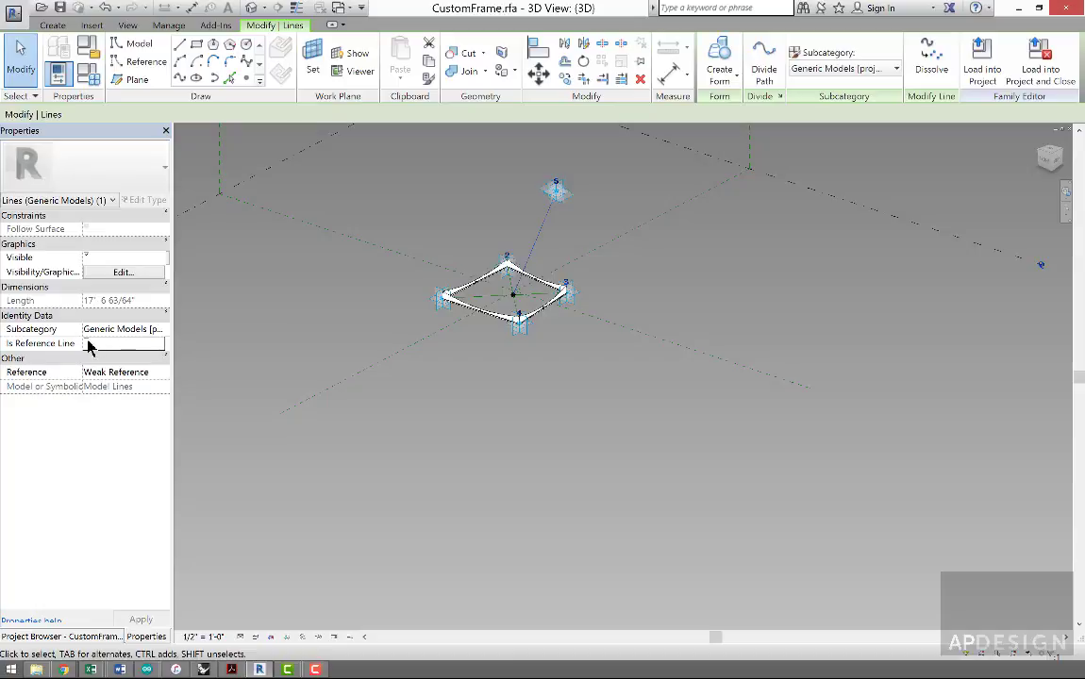
{"action": "left_click", "coordinate": [87, 343]}
{"action": "left_click", "coordinate": [471, 210]}
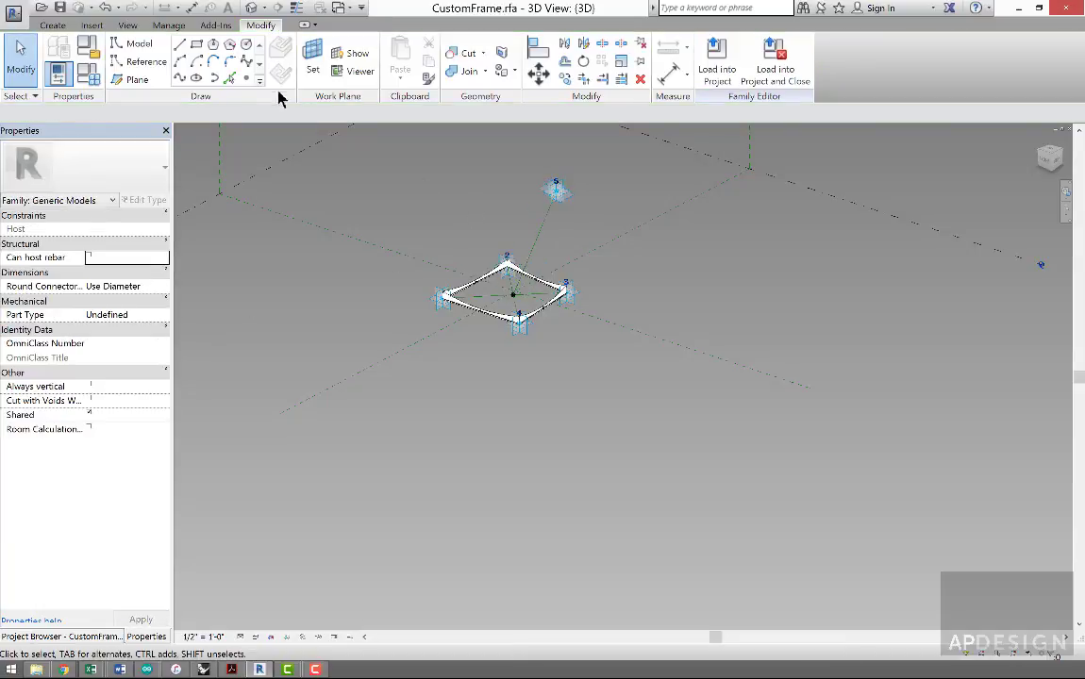
- Place an aligned dimension between the frame's central reference point and adaptive point 5
{"action": "middle_click_drag", "start_coordinate": [346, 170], "coordinate": [465, 219], "text": "shift"}
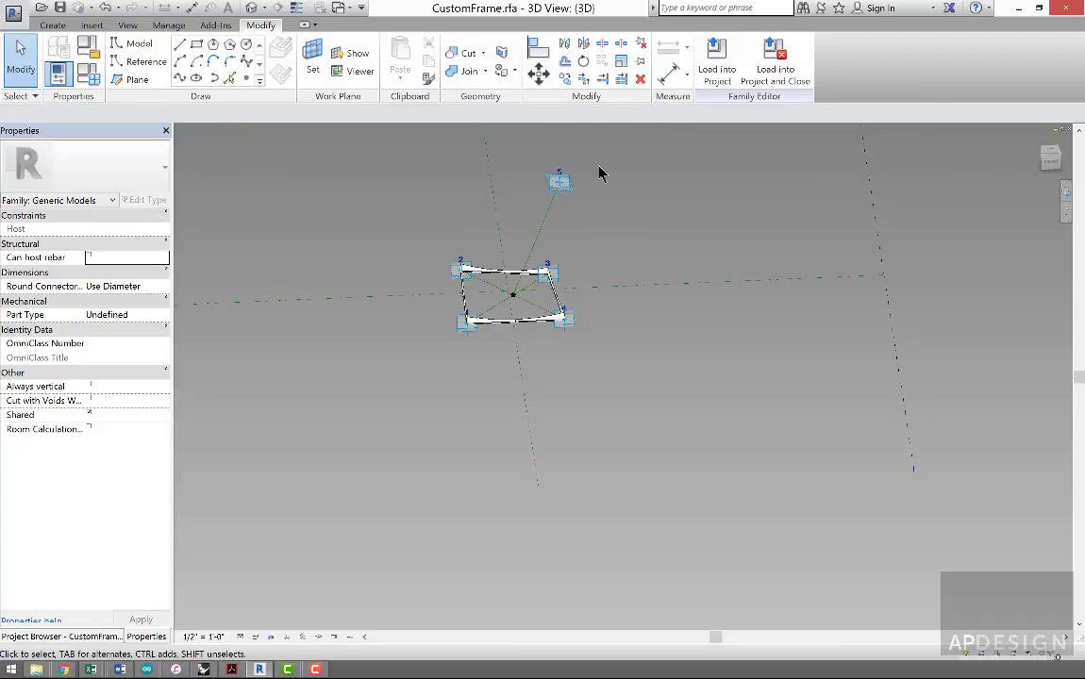
{"action": "left_click", "coordinate": [313, 59]}
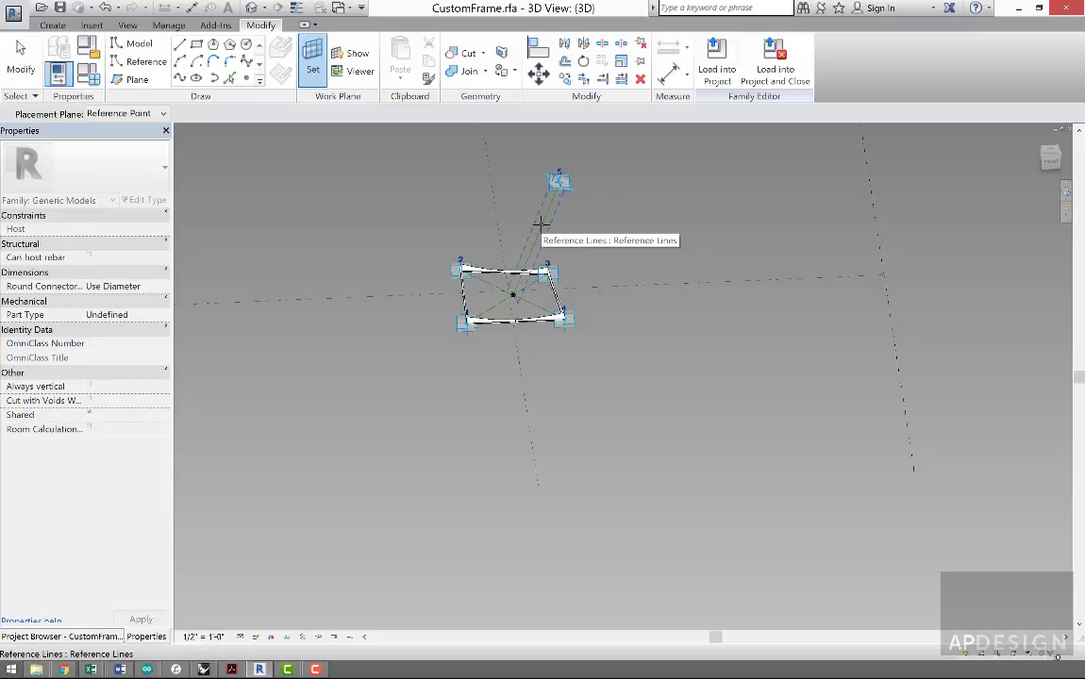
{"action": "left_click", "coordinate": [669, 77]}
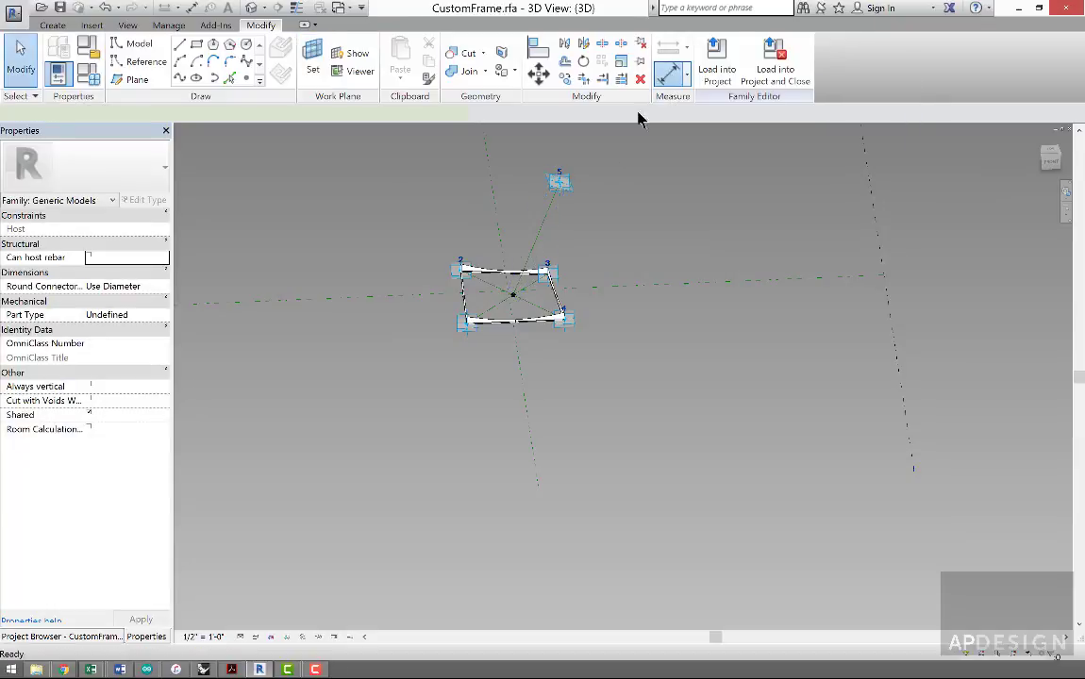
{"action": "left_click", "coordinate": [513, 296]}
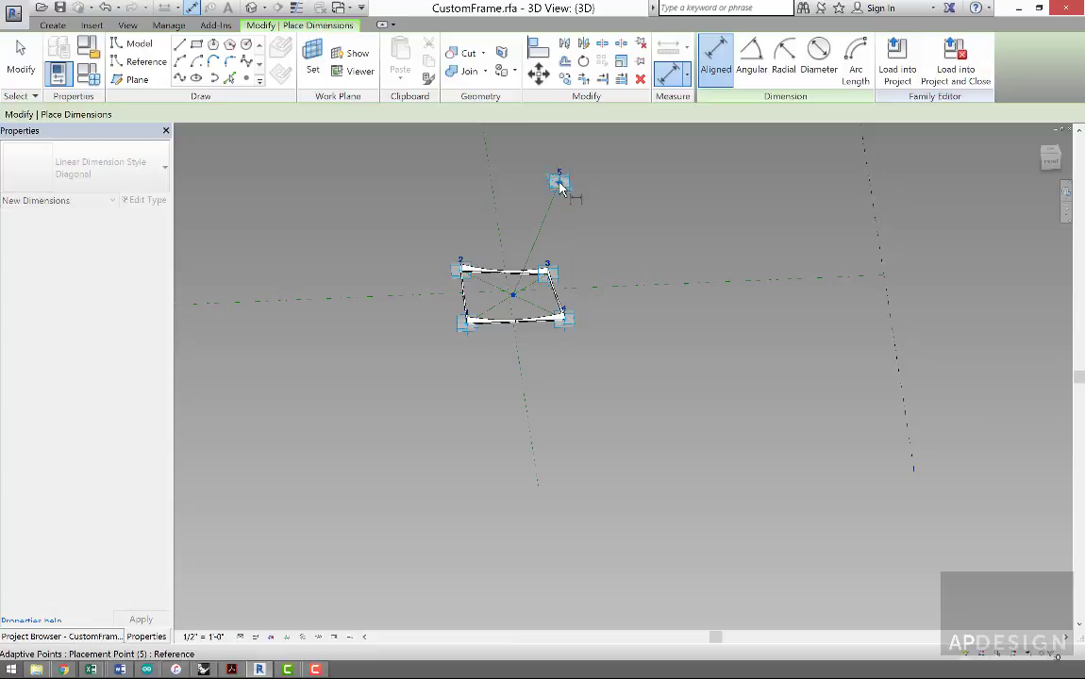
{"action": "left_click", "coordinate": [575, 201]}
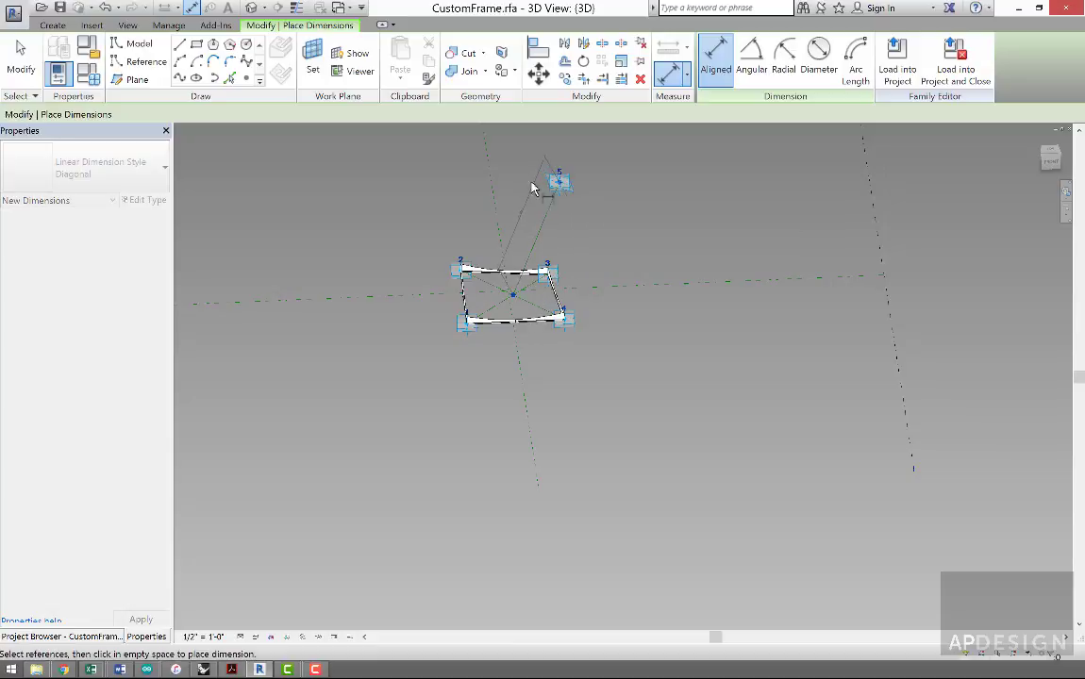
{"action": "left_click", "coordinate": [507, 197]}
{"action": "left_click", "coordinate": [23, 62]}
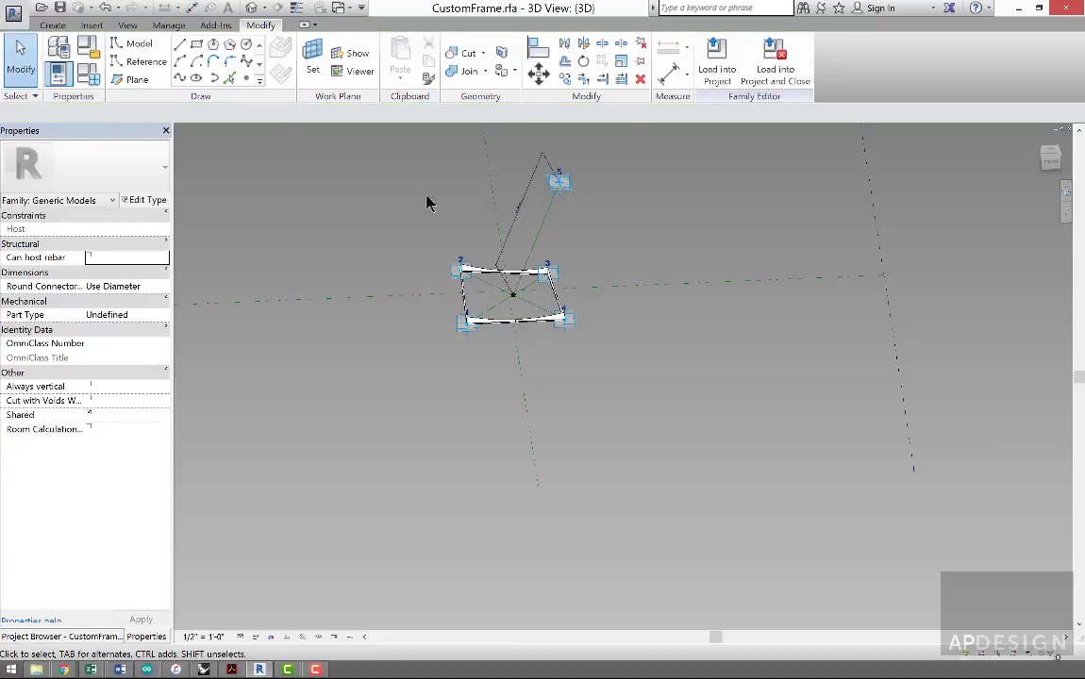
- Move adaptive point 5 sideways away from the frame, to about 19' 2" from the central reference point
{"action": "scroll", "coordinate": [443, 196], "scroll_direction": "up", "scroll_amount": 3}
{"action": "scroll", "coordinate": [570, 214], "scroll_direction": "up", "scroll_amount": 2}
{"action": "left_click", "coordinate": [572, 213]}
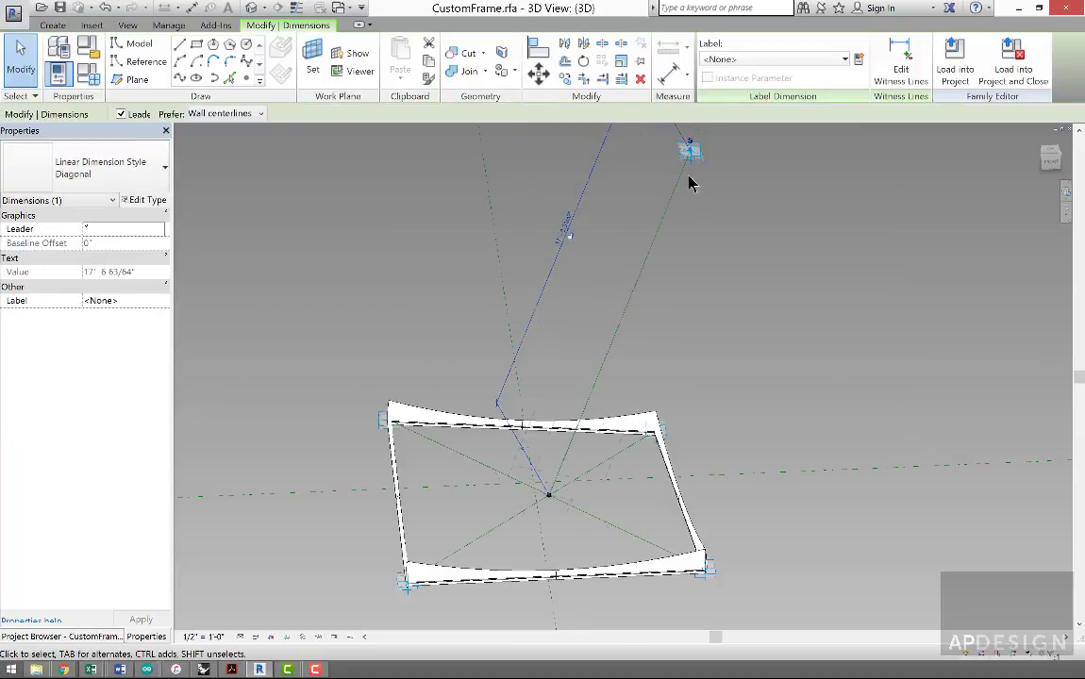
{"action": "left_click", "coordinate": [703, 154]}
{"action": "left_click_drag", "start_coordinate": [709, 159], "coordinate": [781, 142]}
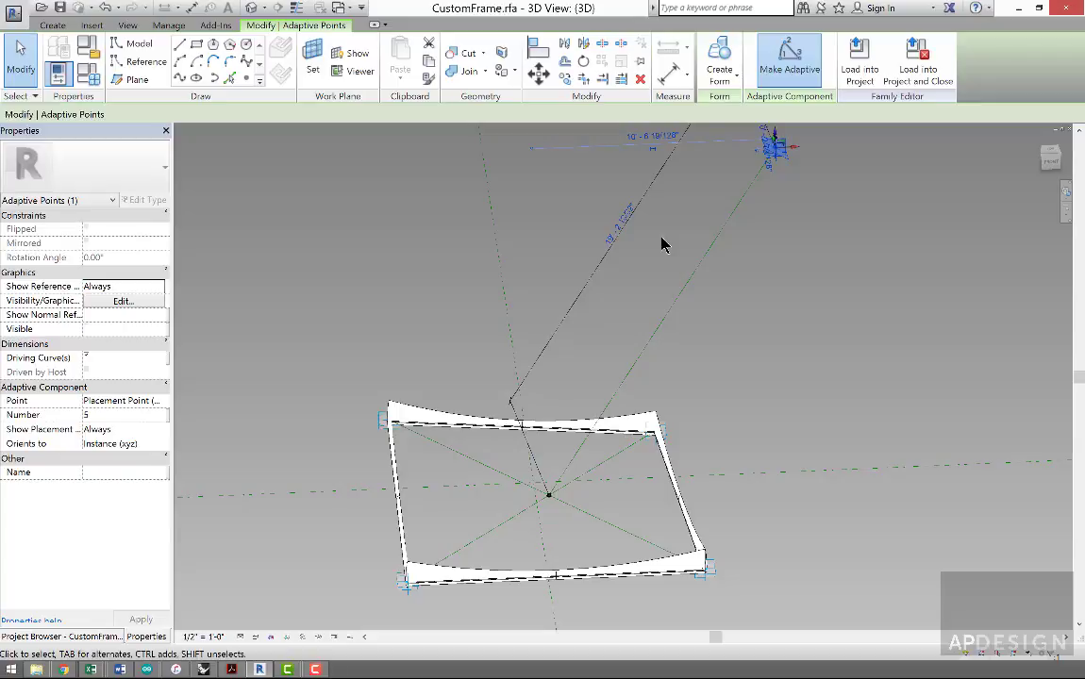
{"action": "left_click", "coordinate": [656, 241]}
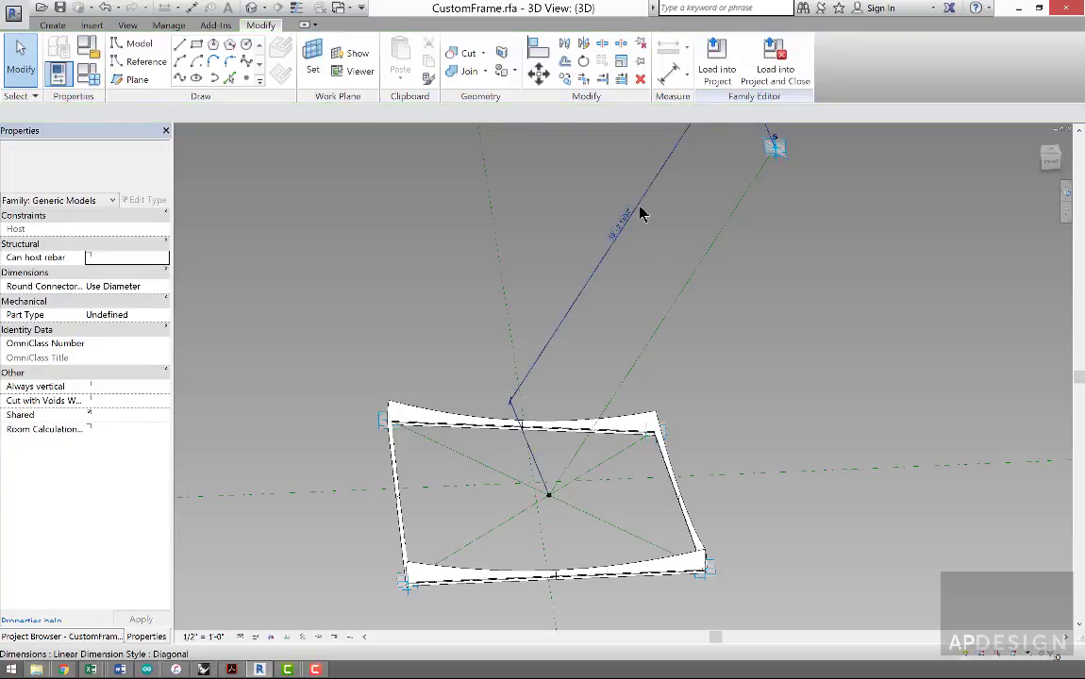
- Label the dimension between the central reference point and adaptive point 5 with a new instance reporting parameter named D
{"action": "left_click", "coordinate": [638, 209]}
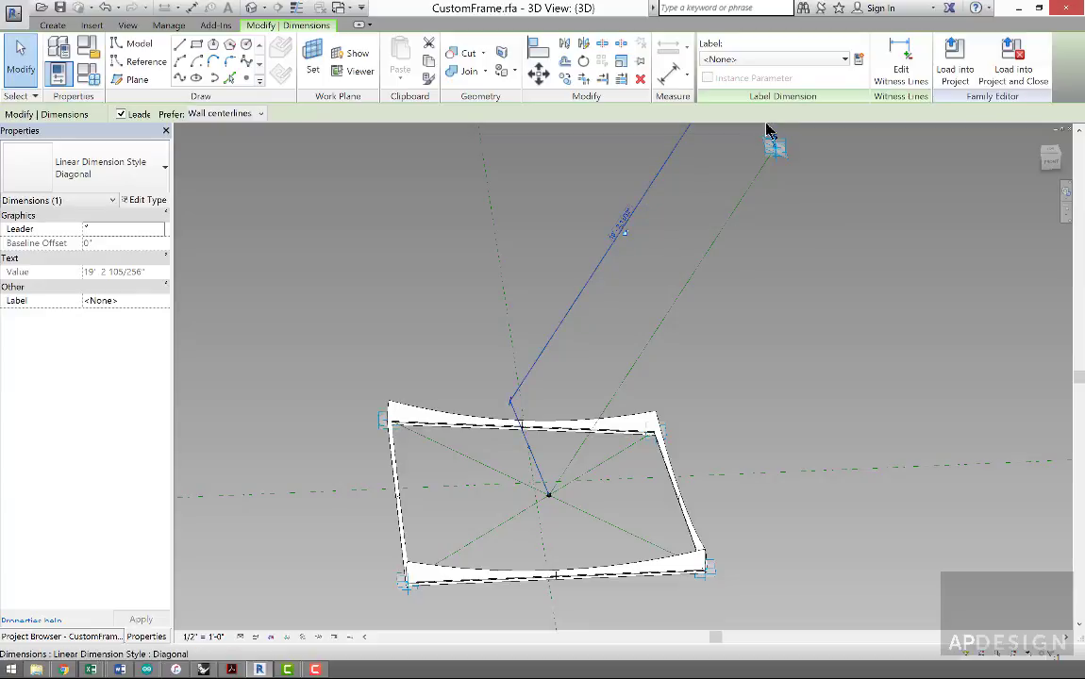
{"action": "left_click", "coordinate": [858, 61]}
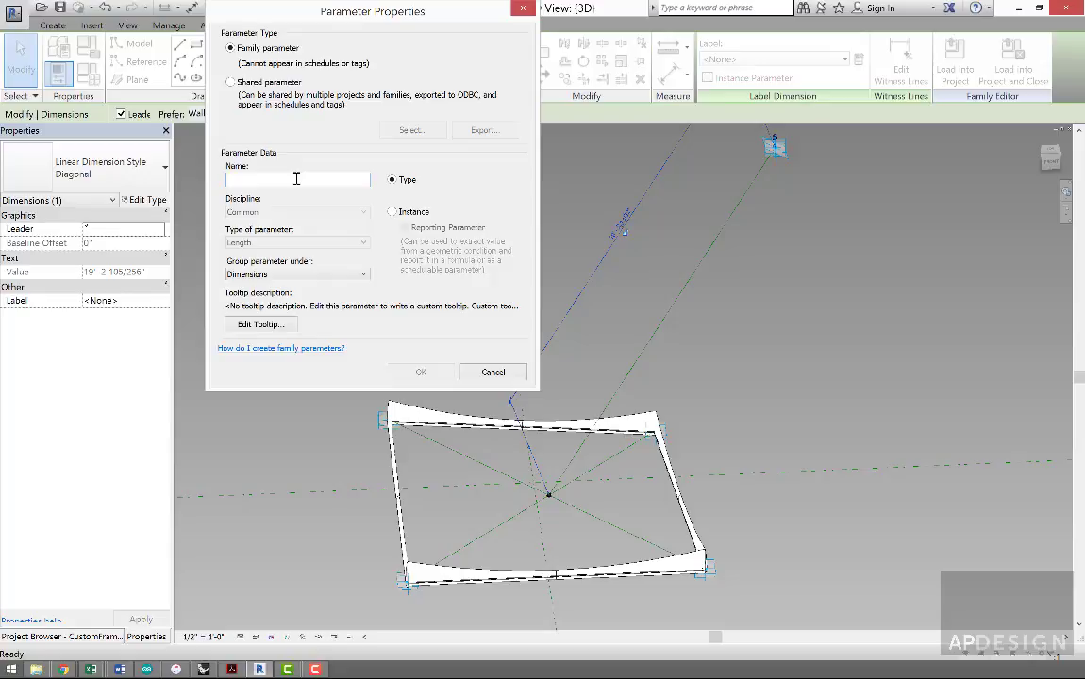
{"action": "type", "text": "D"}
{"action": "key", "text": "BackSpace"}
{"action": "type", "text": "d"}
{"action": "key", "text": "BackSpace"}
{"action": "left_click", "coordinate": [400, 213]}
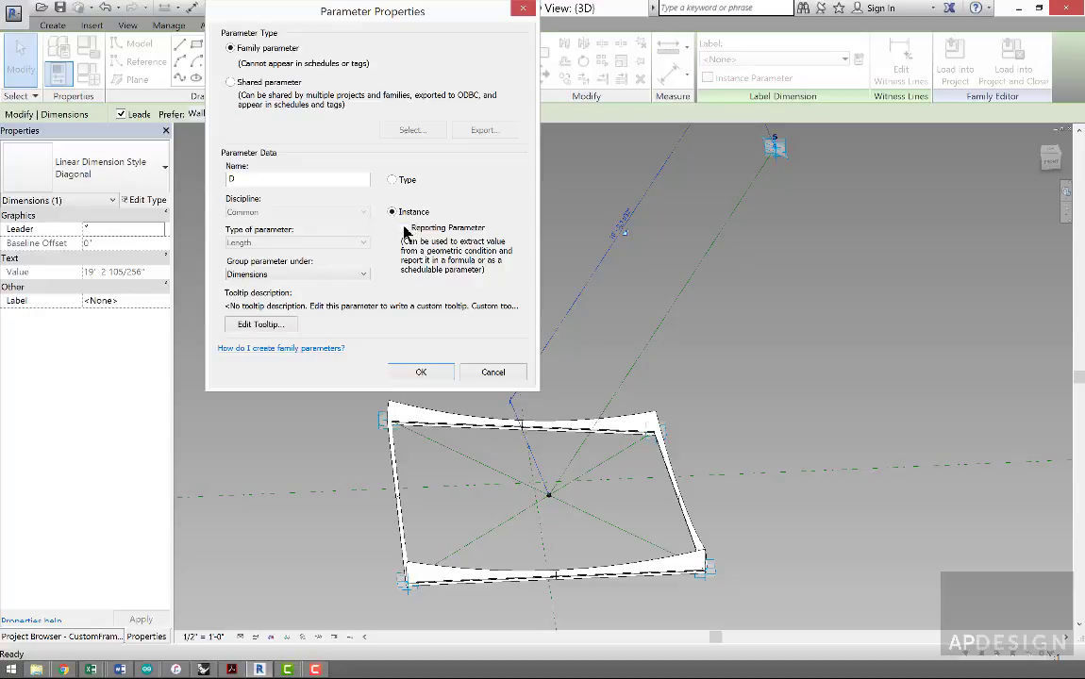
{"action": "left_click", "coordinate": [406, 229]}
{"action": "left_click", "coordinate": [422, 372]}
{"action": "left_click", "coordinate": [436, 303]}
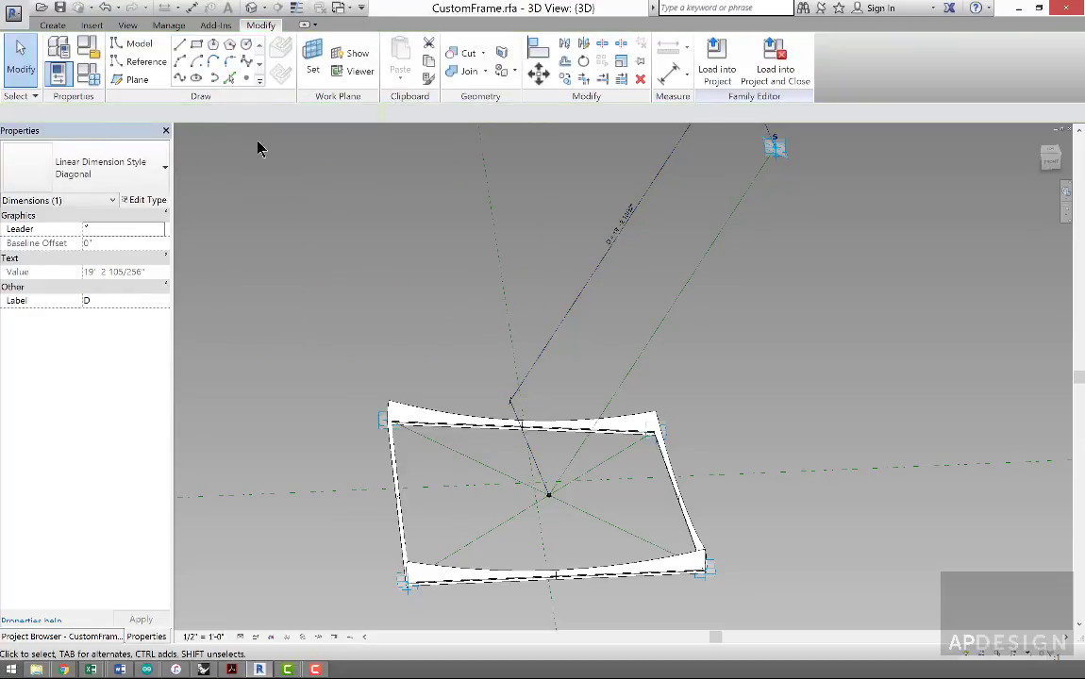
- Give the Dist1 family parameter the formula D / 20 and apply it
{"action": "left_click", "coordinate": [98, 80]}
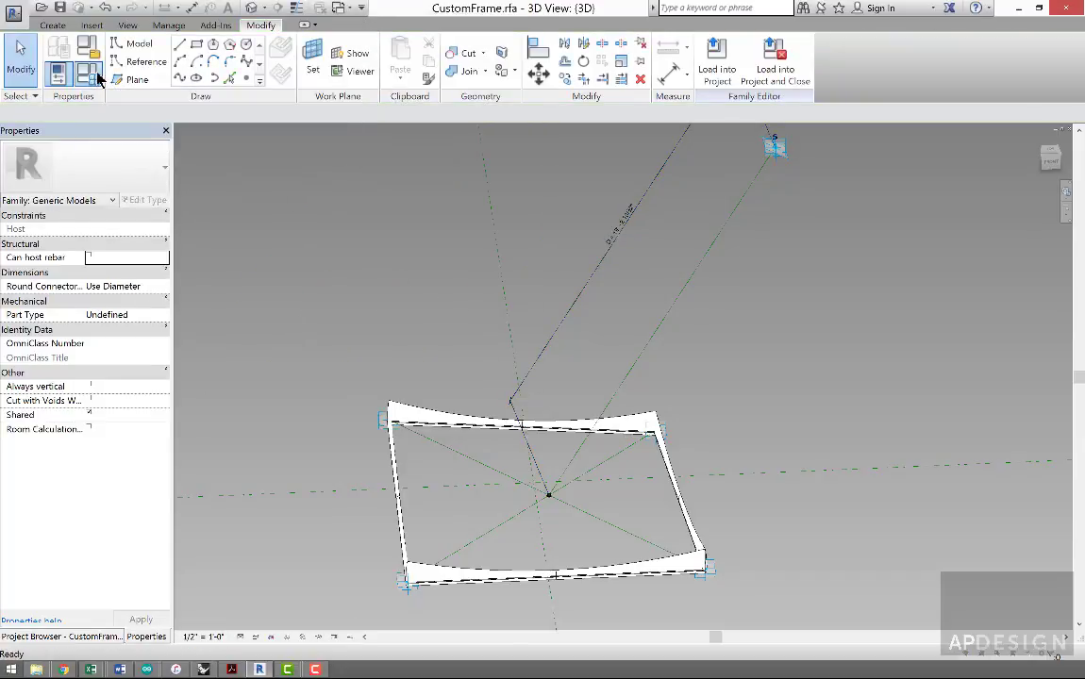
{"action": "left_click_drag", "start_coordinate": [731, 230], "coordinate": [425, 180]}
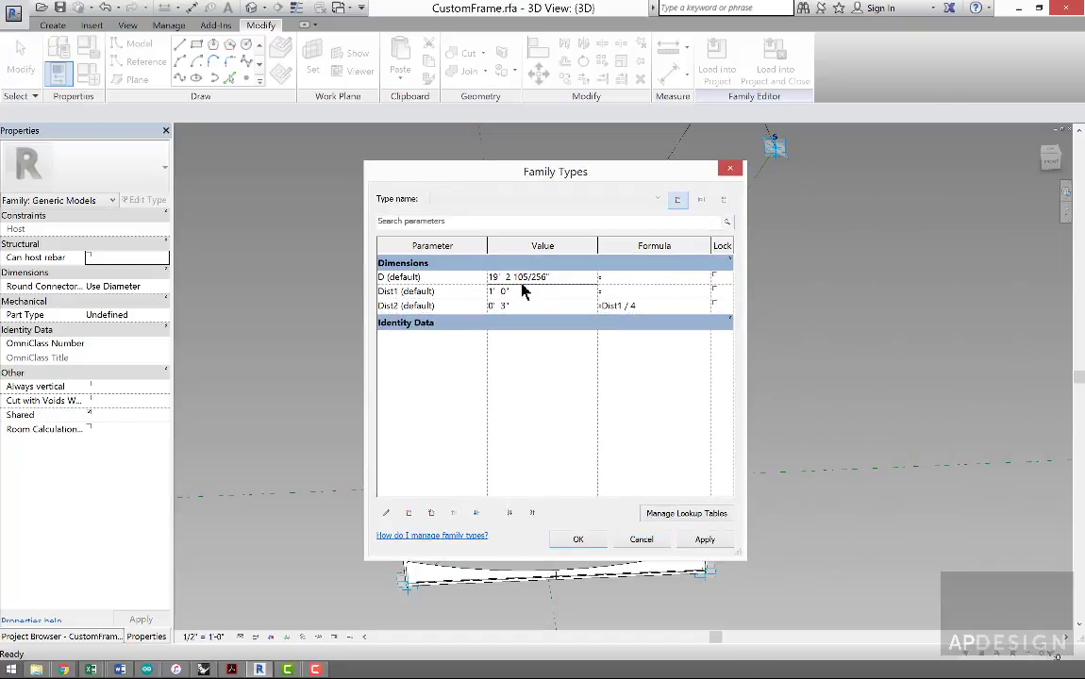
{"action": "left_click", "coordinate": [617, 292]}
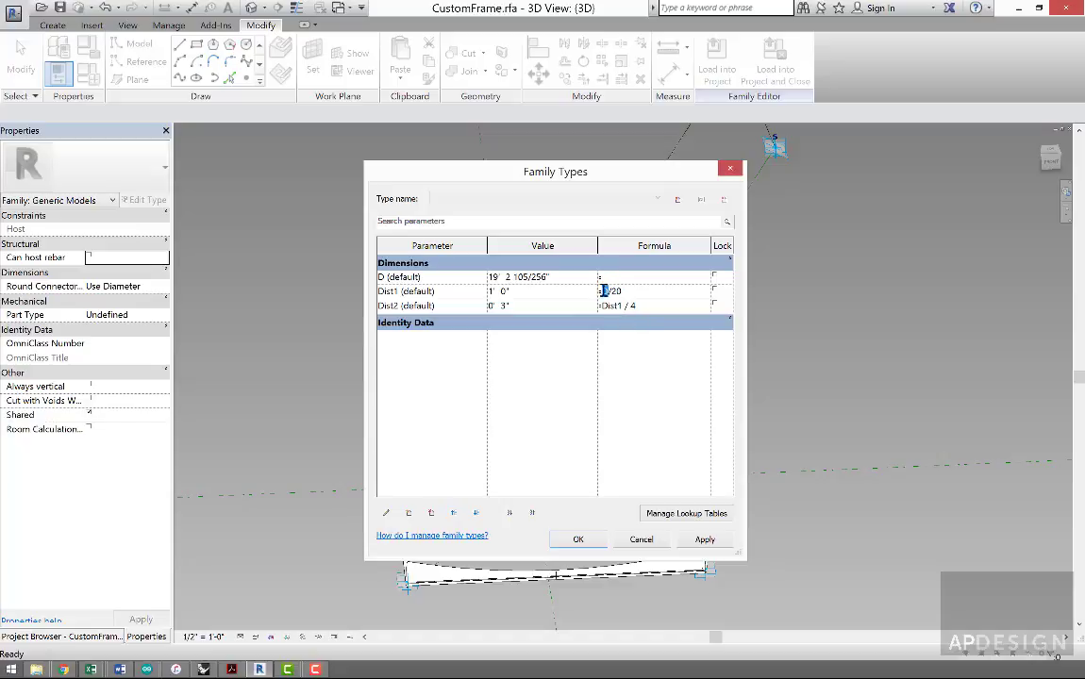
{"action": "left_click", "coordinate": [705, 539]}
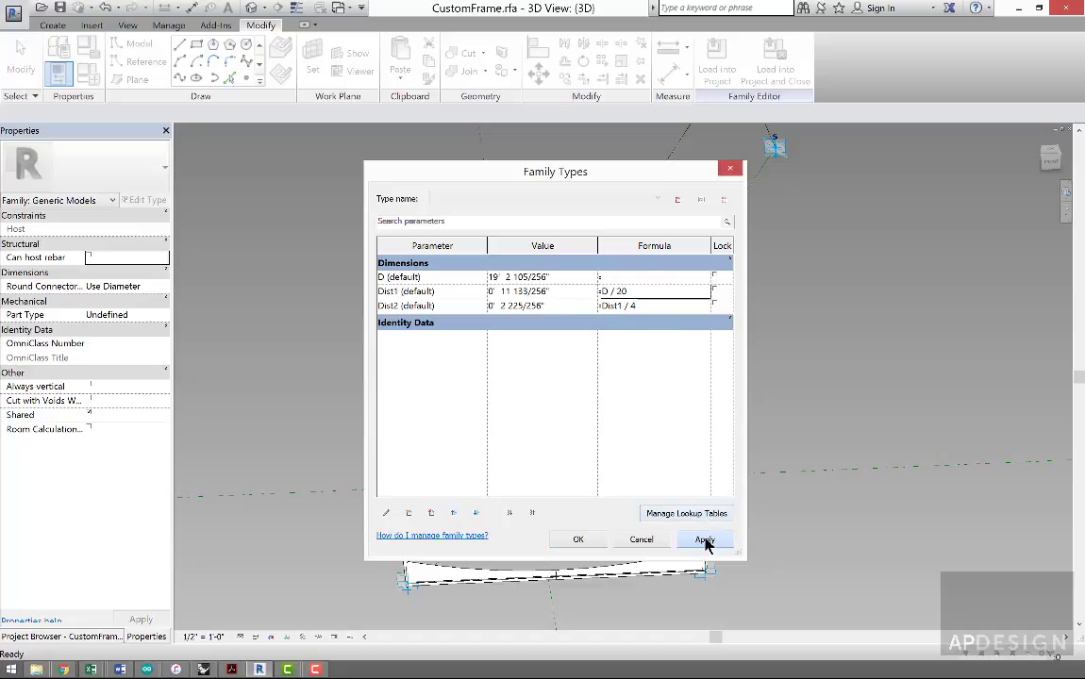
{"action": "left_click", "coordinate": [590, 544]}
- Test the frame by moving adaptive point 5 sideways in two stages, to about 22' 3" and 38' from the central reference point
{"action": "middle_click_drag", "start_coordinate": [649, 477], "coordinate": [708, 344], "text": "shift"}
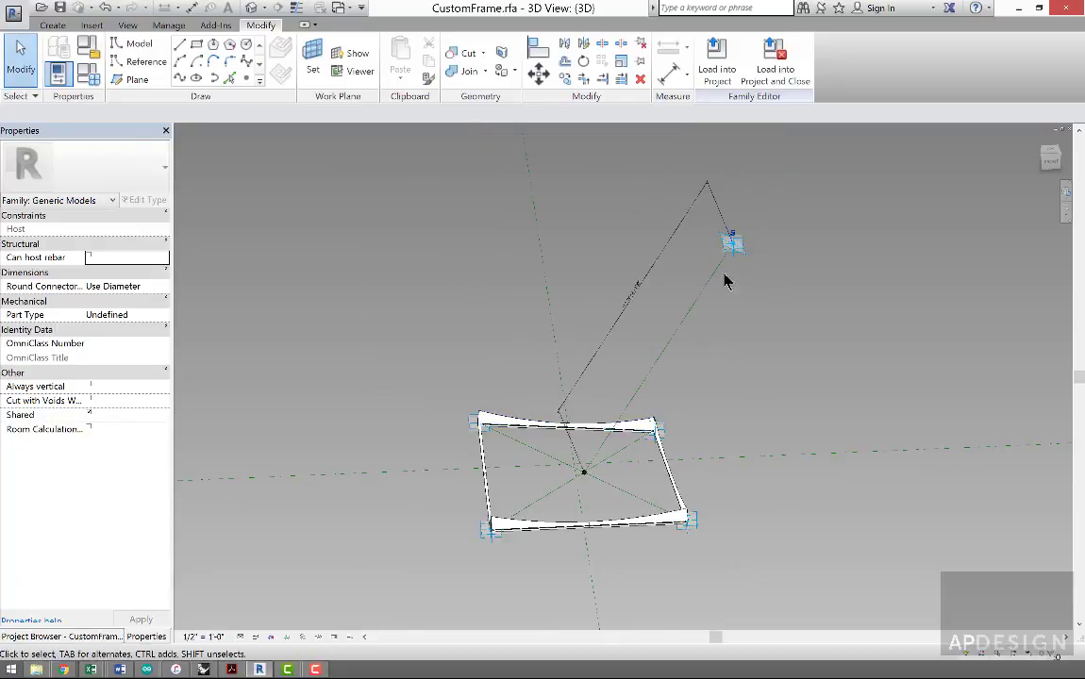
{"action": "left_click", "coordinate": [736, 242]}
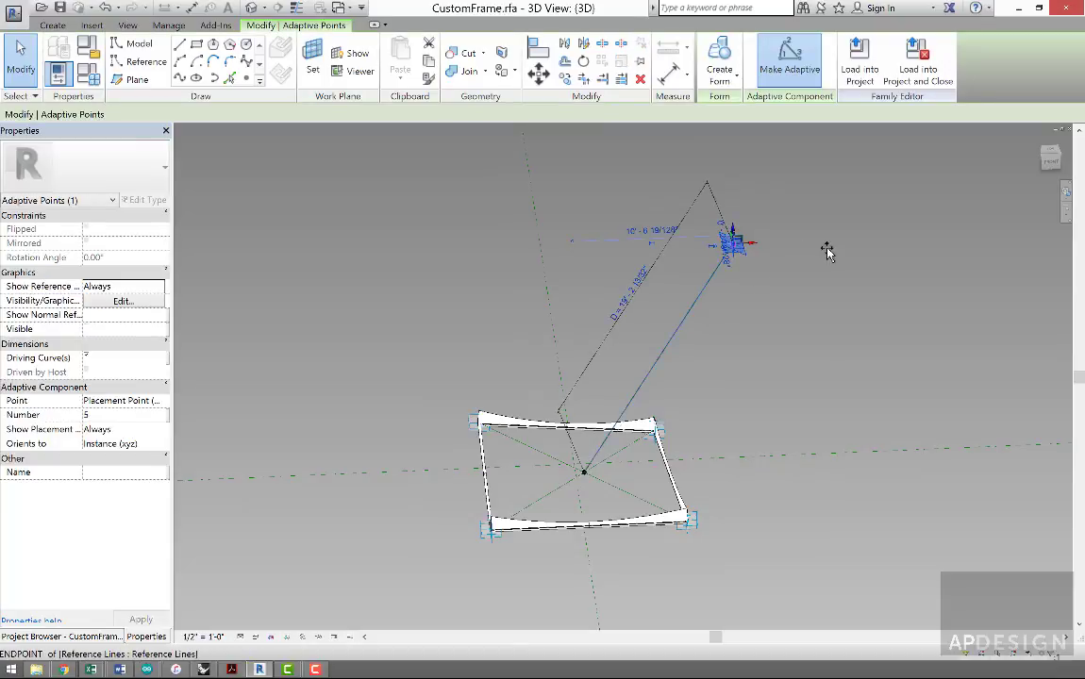
{"action": "left_click_drag", "start_coordinate": [830, 250], "coordinate": [830, 252]}
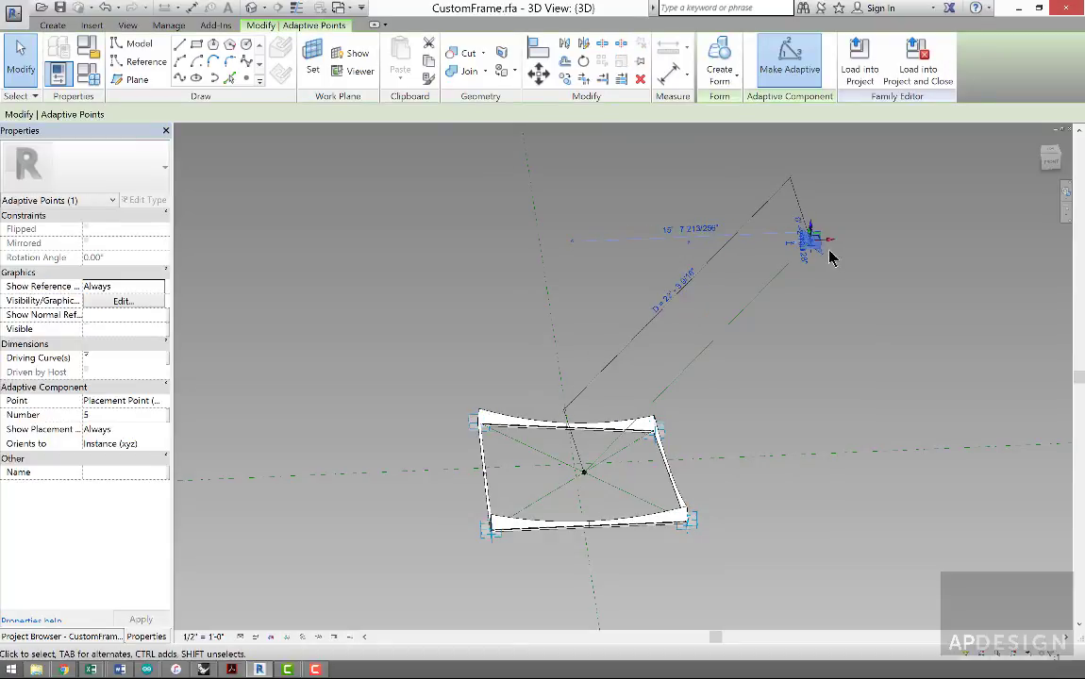
{"action": "scroll", "coordinate": [681, 500], "scroll_direction": "up", "scroll_amount": 3}
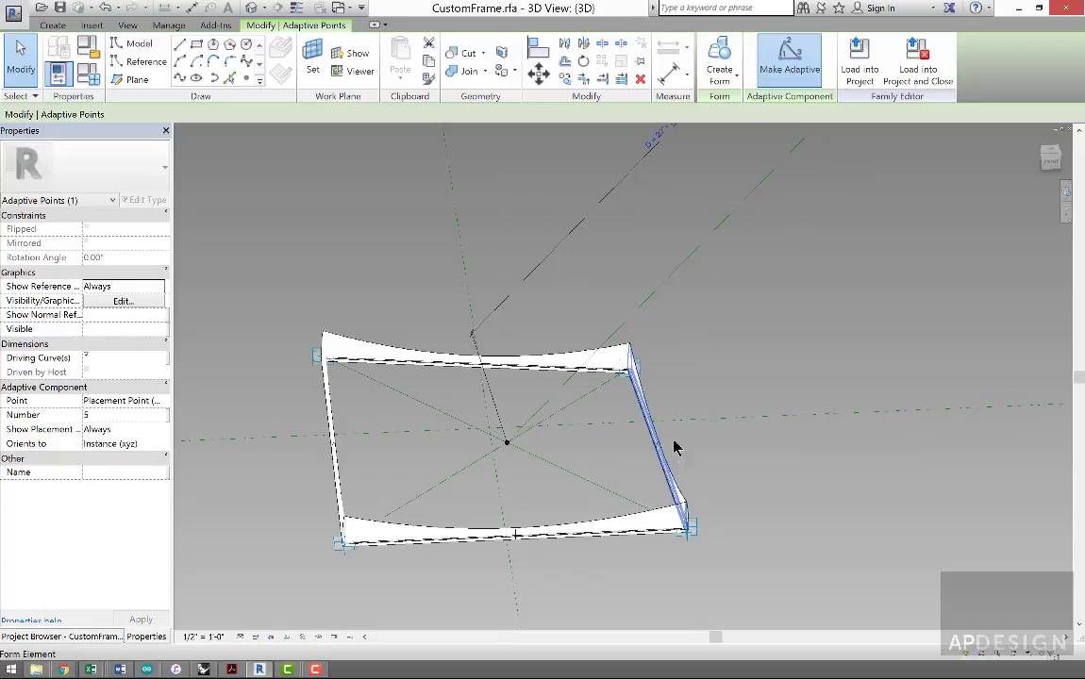
{"action": "scroll", "coordinate": [641, 368], "scroll_direction": "down", "scroll_amount": 3}
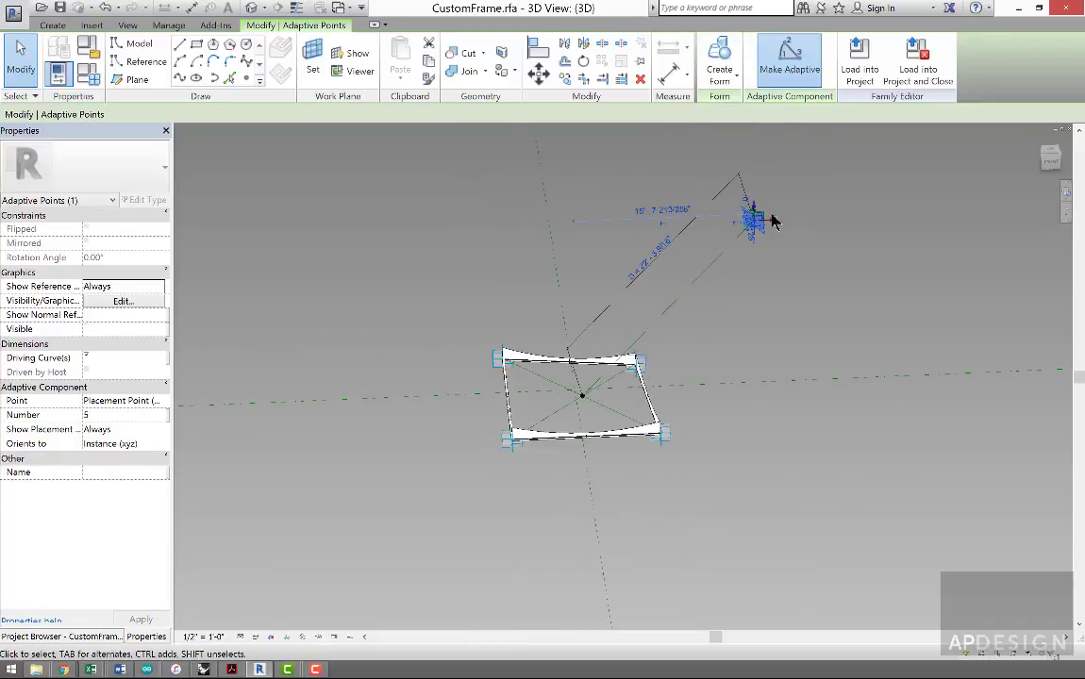
{"action": "left_click_drag", "start_coordinate": [771, 225], "coordinate": [991, 232]}
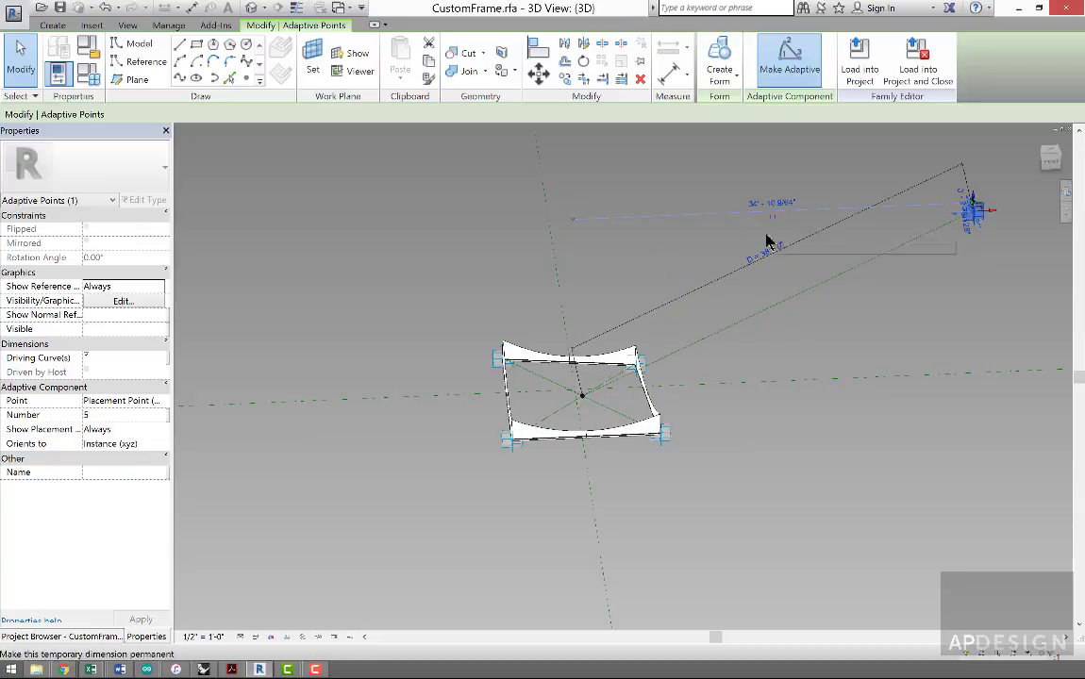
{"action": "scroll", "coordinate": [632, 367], "scroll_direction": "up", "scroll_amount": 2}
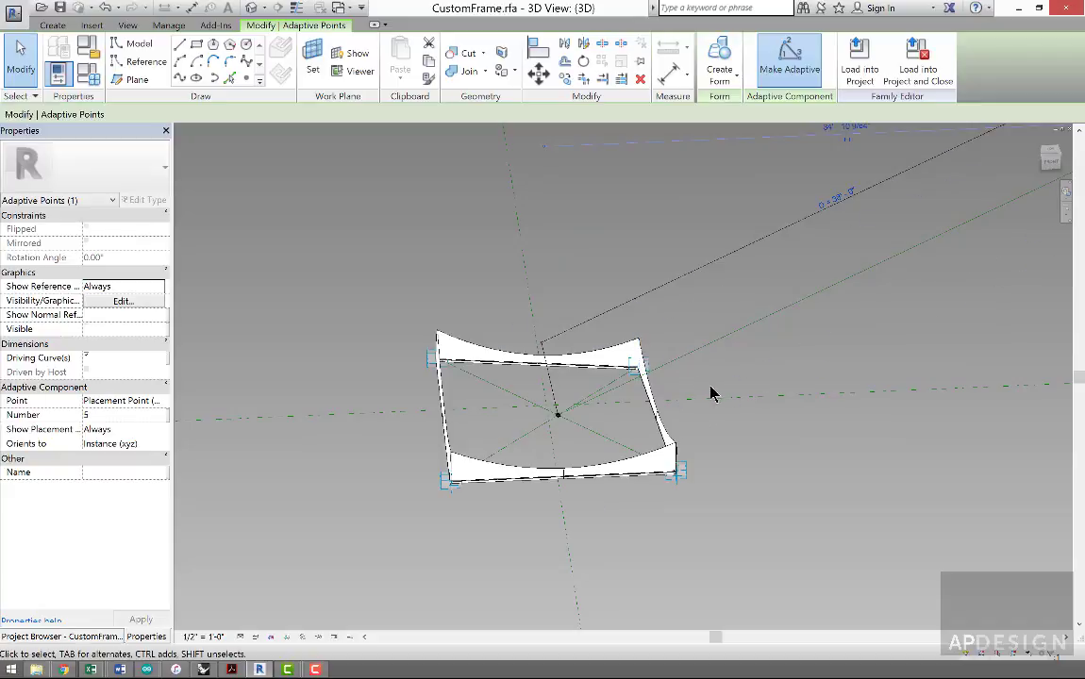
{"action": "middle_click_drag", "start_coordinate": [710, 387], "coordinate": [679, 347], "text": "shift"}
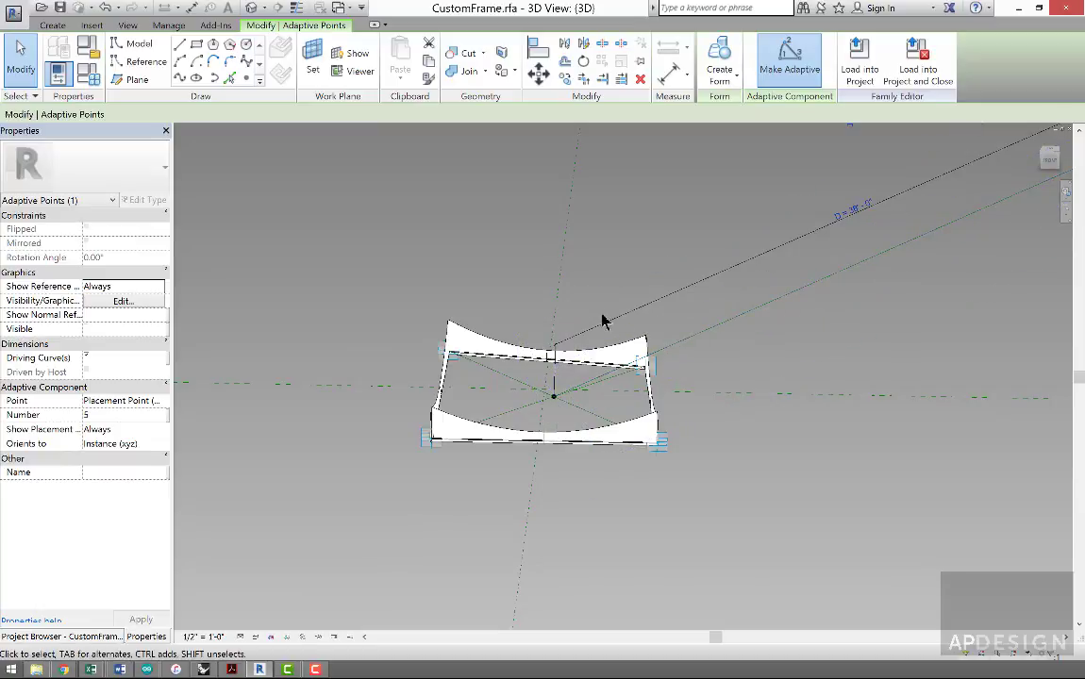
{"action": "scroll", "coordinate": [597, 313], "scroll_direction": "down", "scroll_amount": 2}
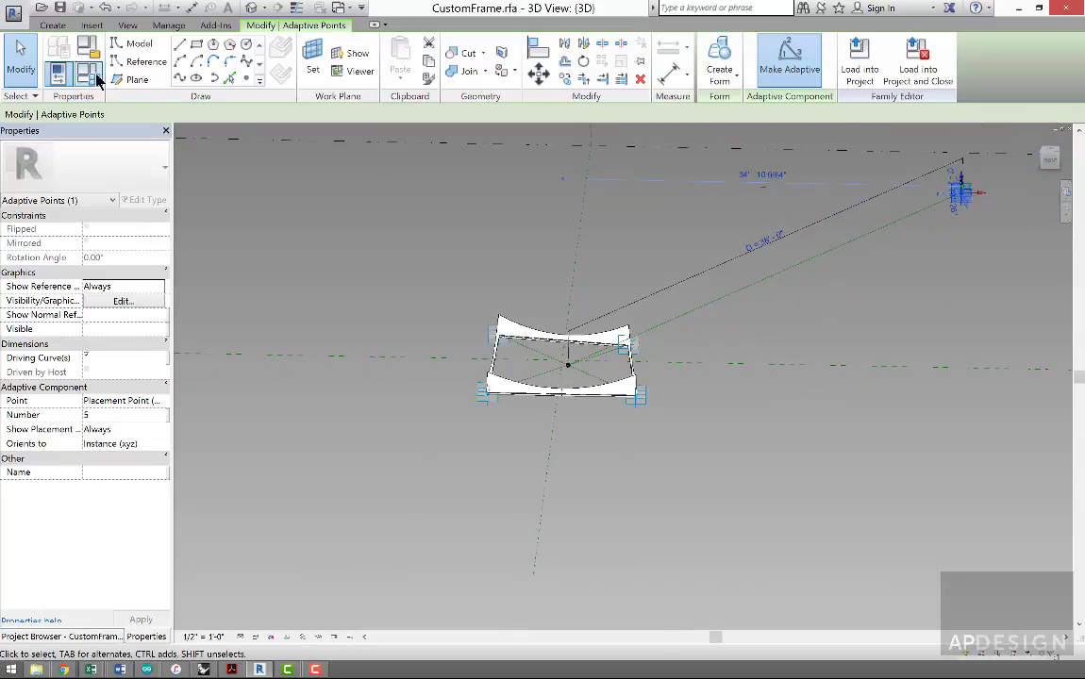
- Lower adaptive point 5 to about 35' 9" from the central reference point and select it again
{"action": "left_click", "coordinate": [983, 206]}
{"action": "left_click_drag", "start_coordinate": [984, 214], "coordinate": [910, 230]}
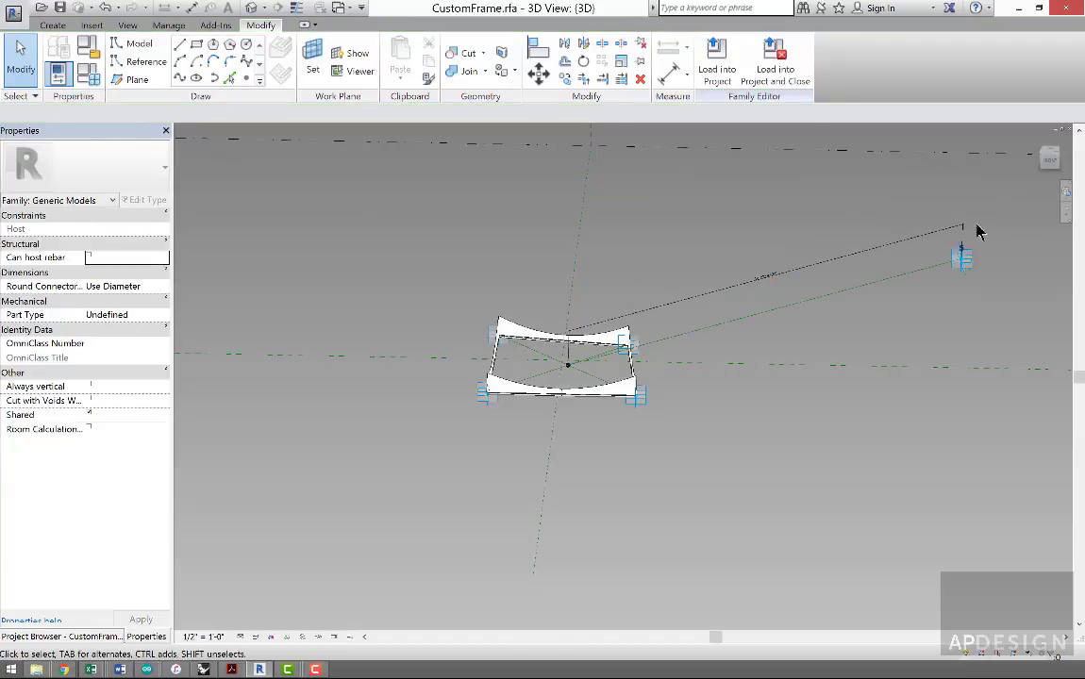
{"action": "left_click", "coordinate": [971, 263]}
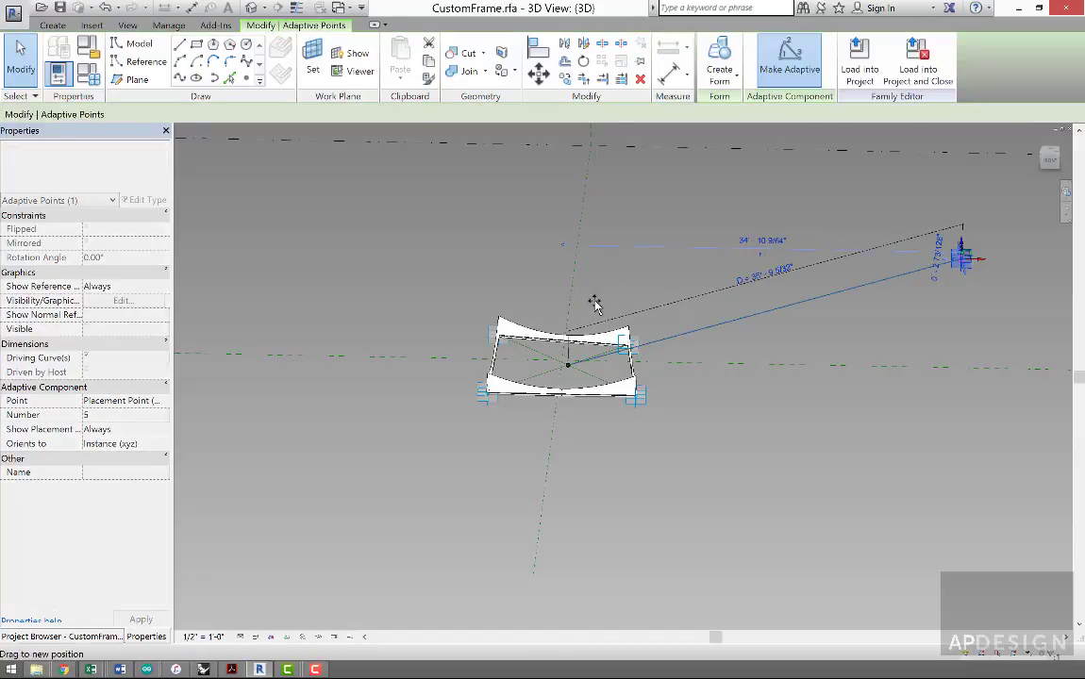
- Move adaptive point 5 close above the frame, to about 10' 3 1/2" from the central reference point
{"action": "left_click_drag", "start_coordinate": [594, 302], "coordinate": [593, 300]}
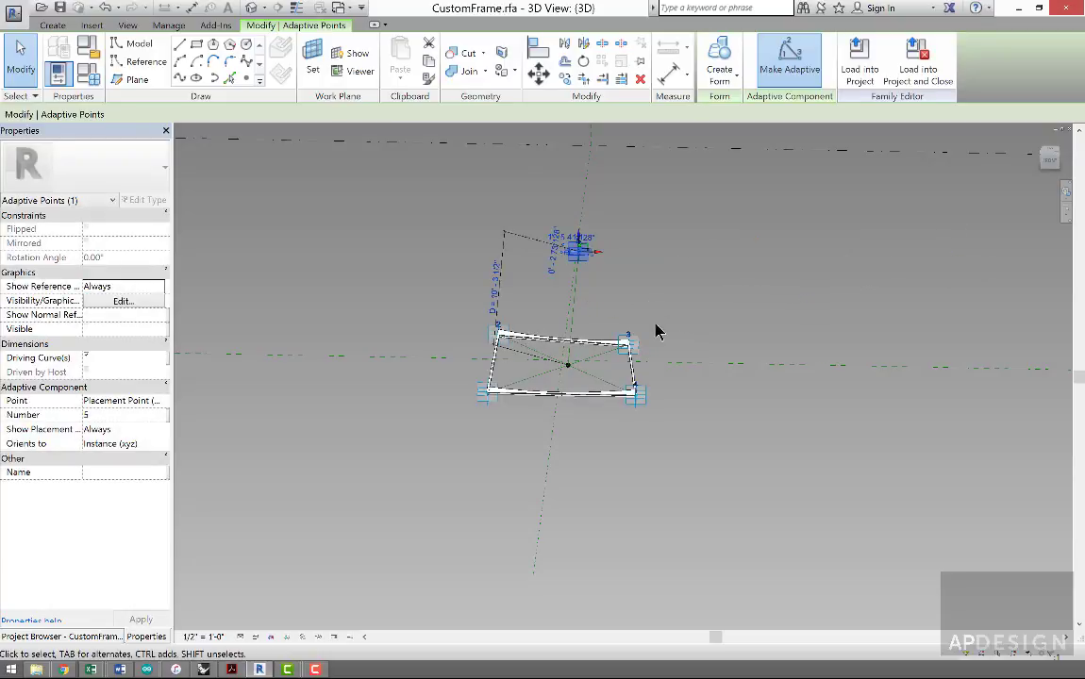
{"action": "scroll", "coordinate": [600, 366], "scroll_direction": "up", "scroll_amount": 3}
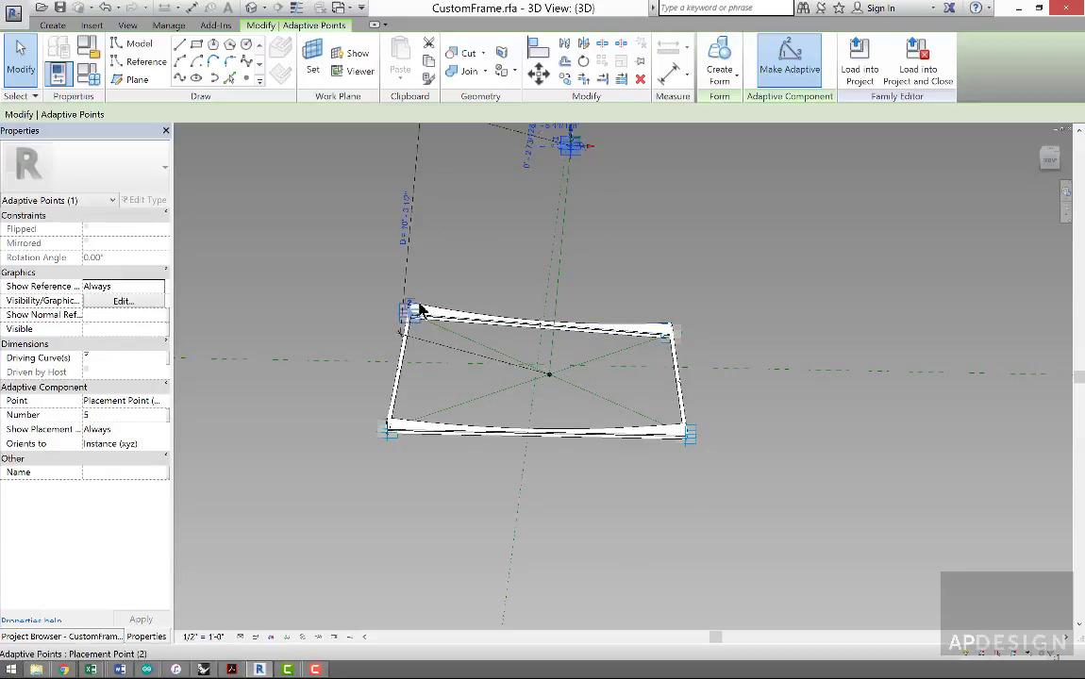
{"action": "scroll", "coordinate": [629, 236], "scroll_direction": "down", "scroll_amount": 1}
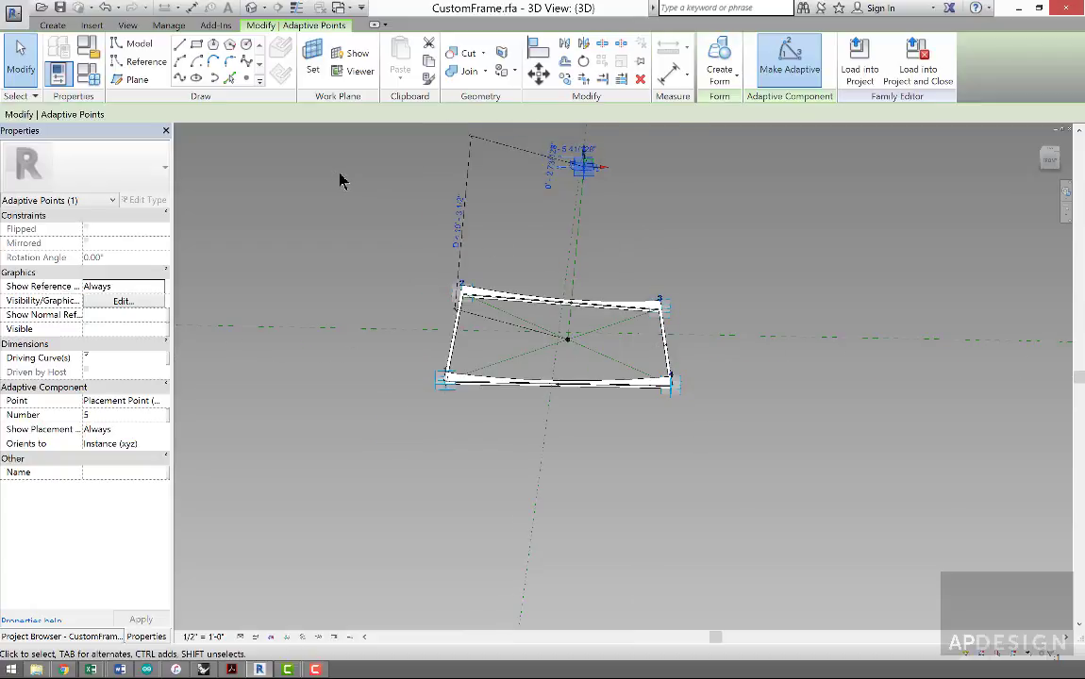
- Try to turn the existing family parameter D into a reporting parameter while Dist1 depends on it
{"action": "left_click", "coordinate": [92, 82]}
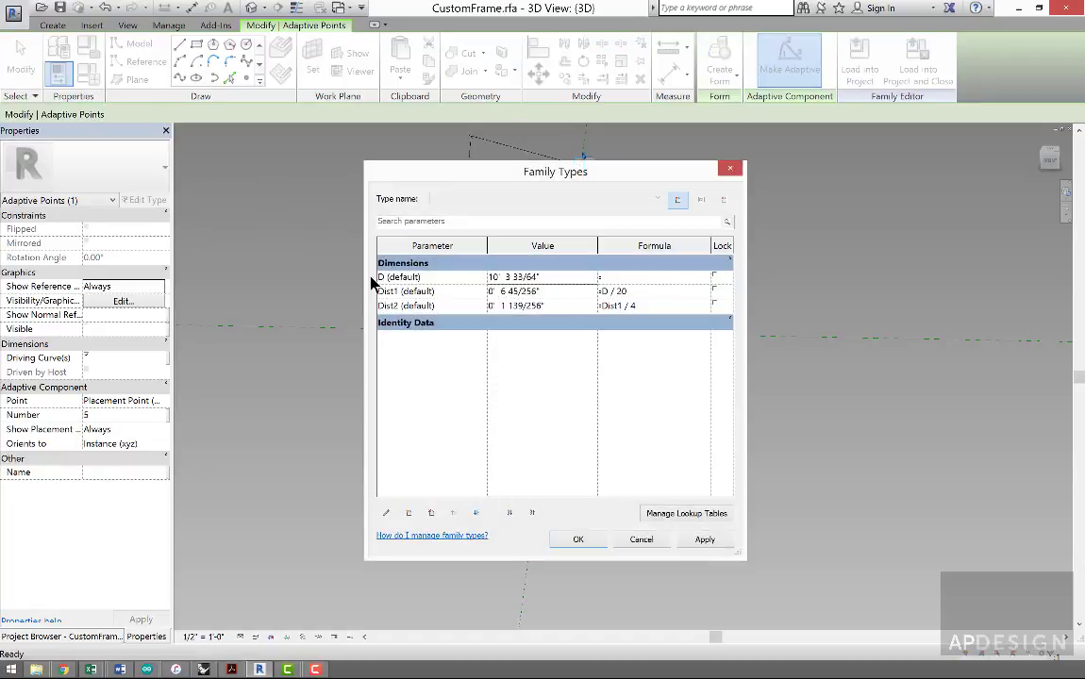
{"action": "left_click", "coordinate": [386, 276]}
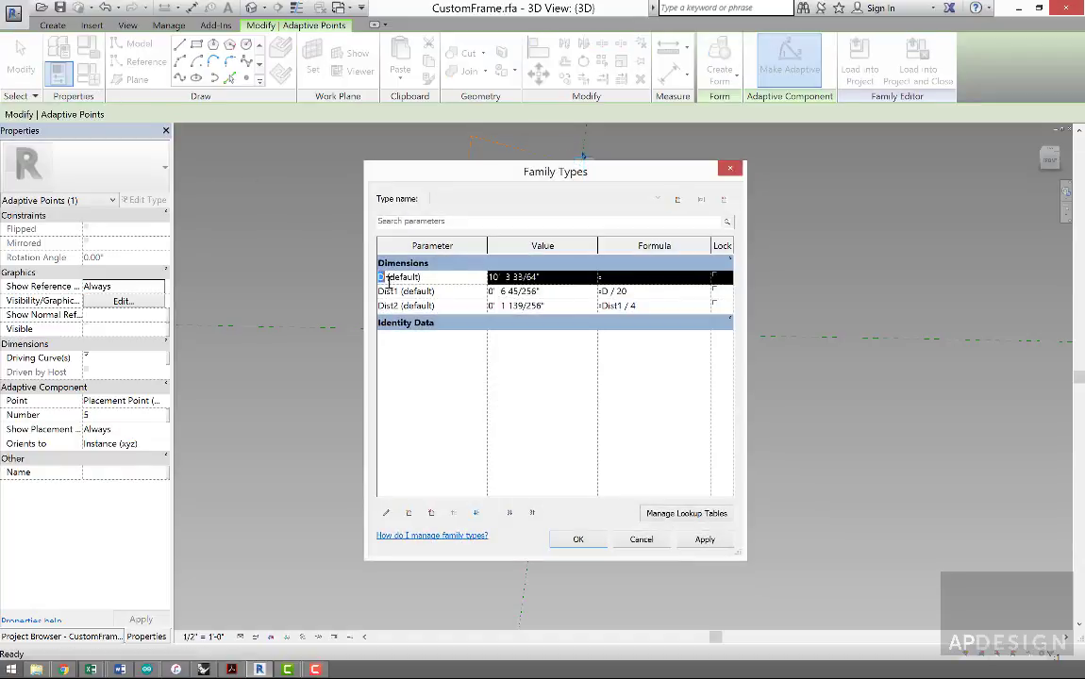
{"action": "left_click", "coordinate": [385, 512]}
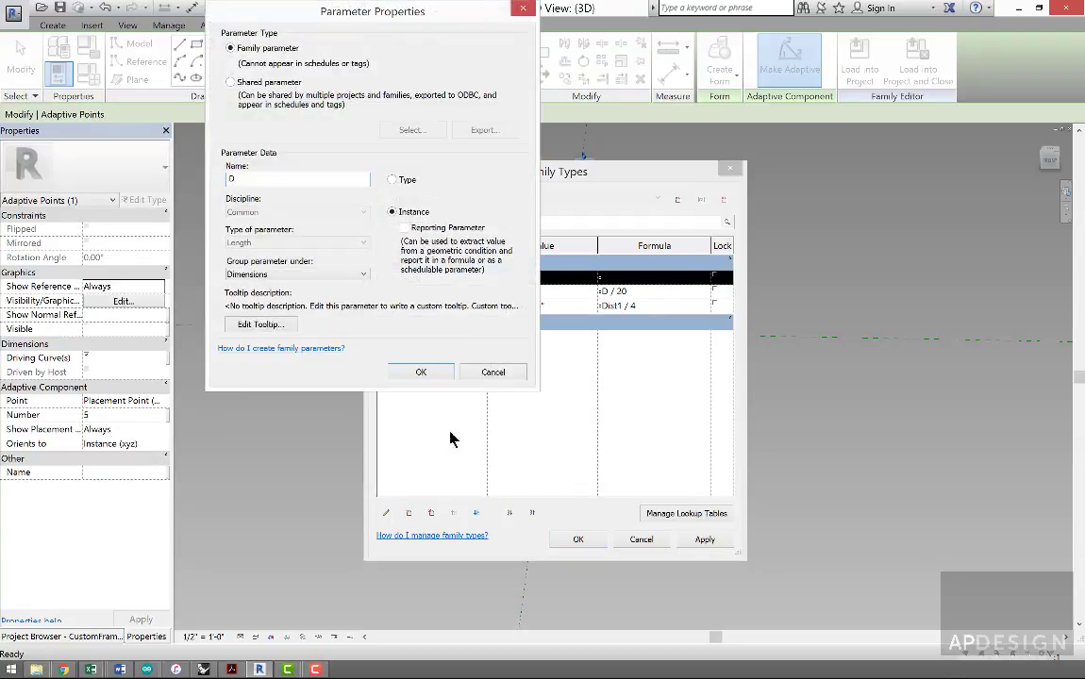
{"action": "left_click", "coordinate": [406, 228]}
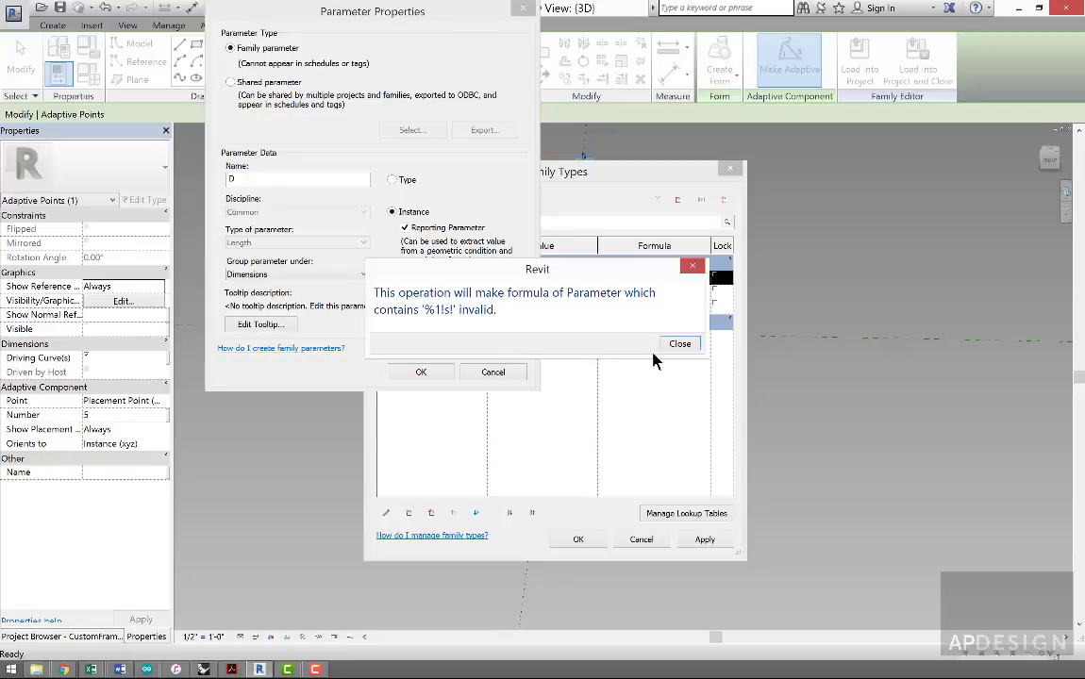
{"action": "left_click", "coordinate": [679, 345]}
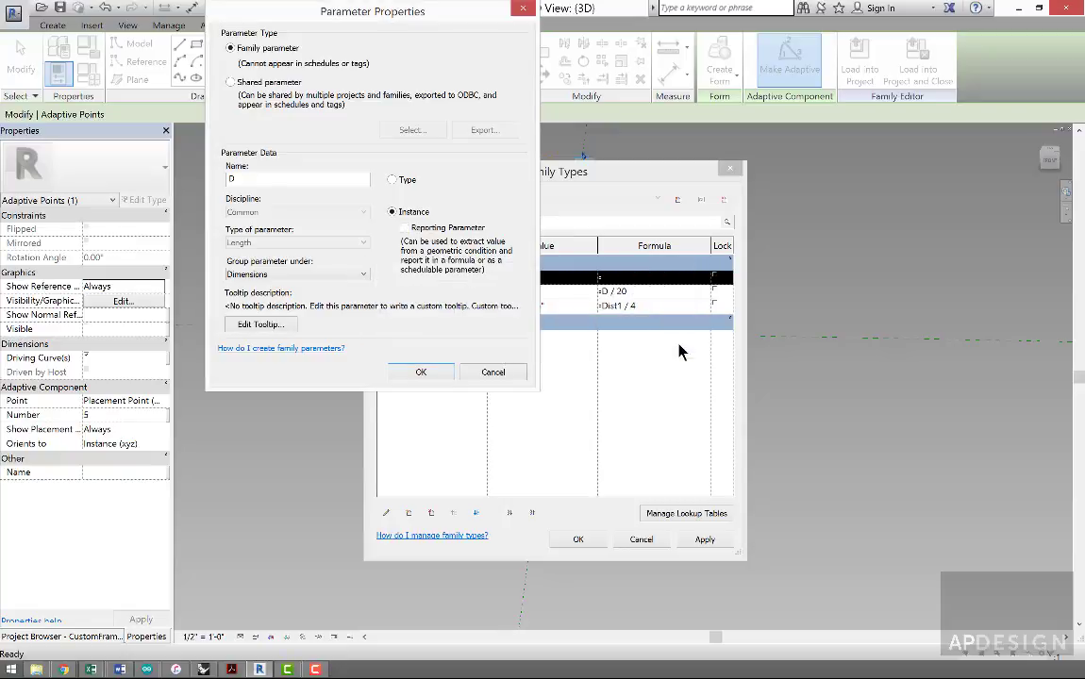
{"action": "left_click", "coordinate": [491, 375]}
{"action": "key", "text": "Escape"}
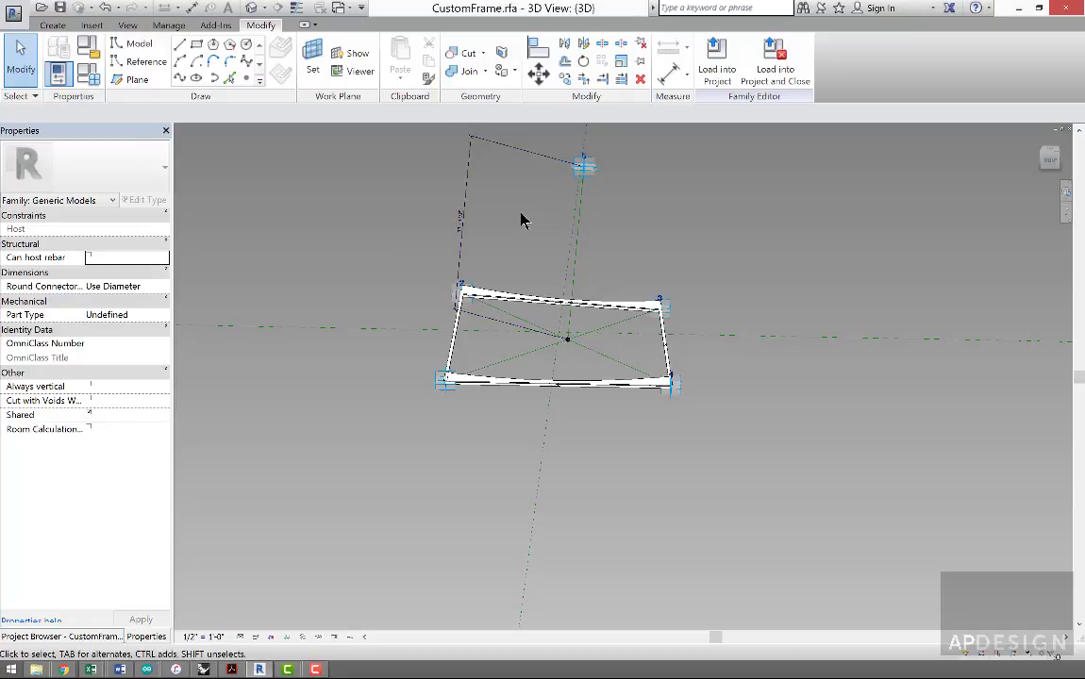
- Label the dimension between the central reference point and adaptive point 5 with a new type parameter named D
{"action": "left_click", "coordinate": [687, 75]}
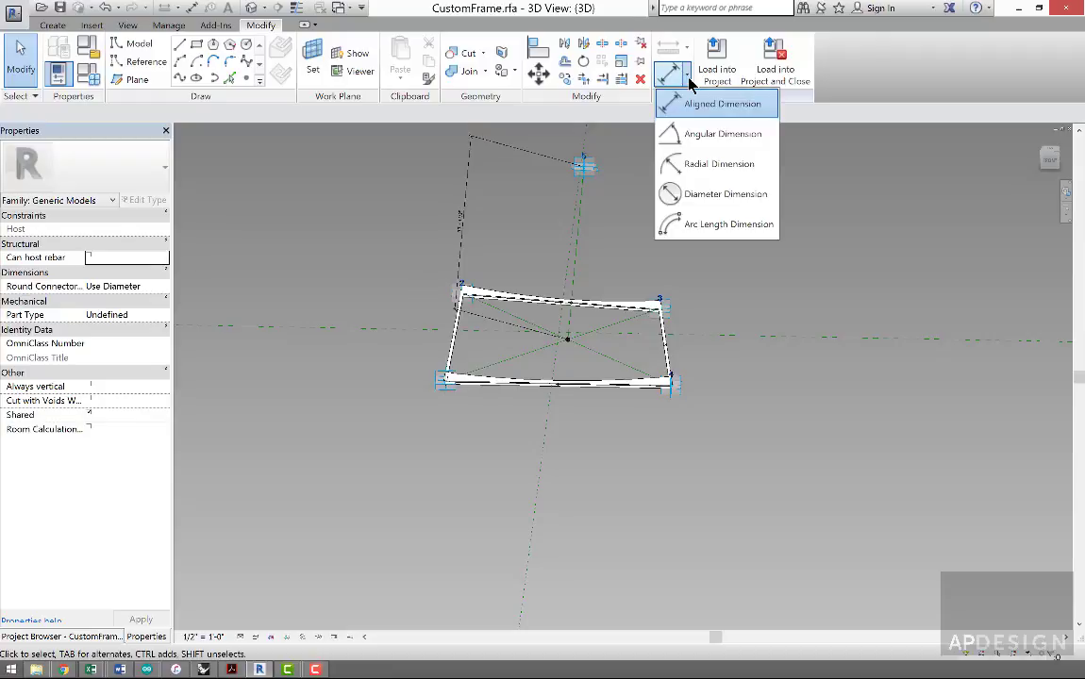
{"action": "left_click", "coordinate": [538, 162]}
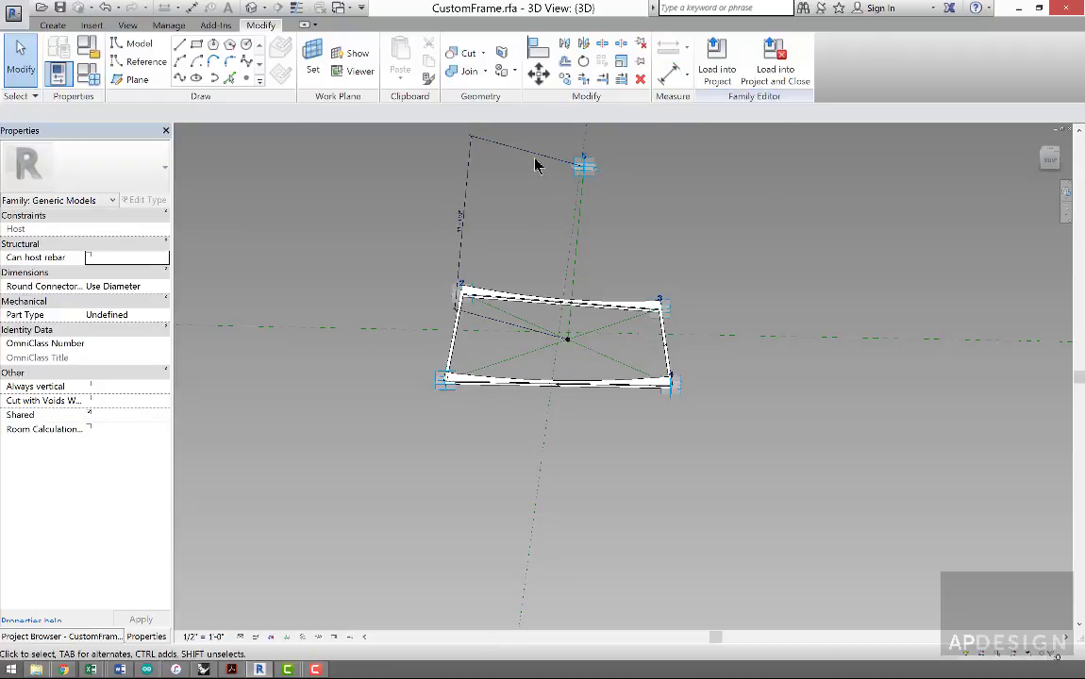
{"action": "left_click", "coordinate": [535, 158]}
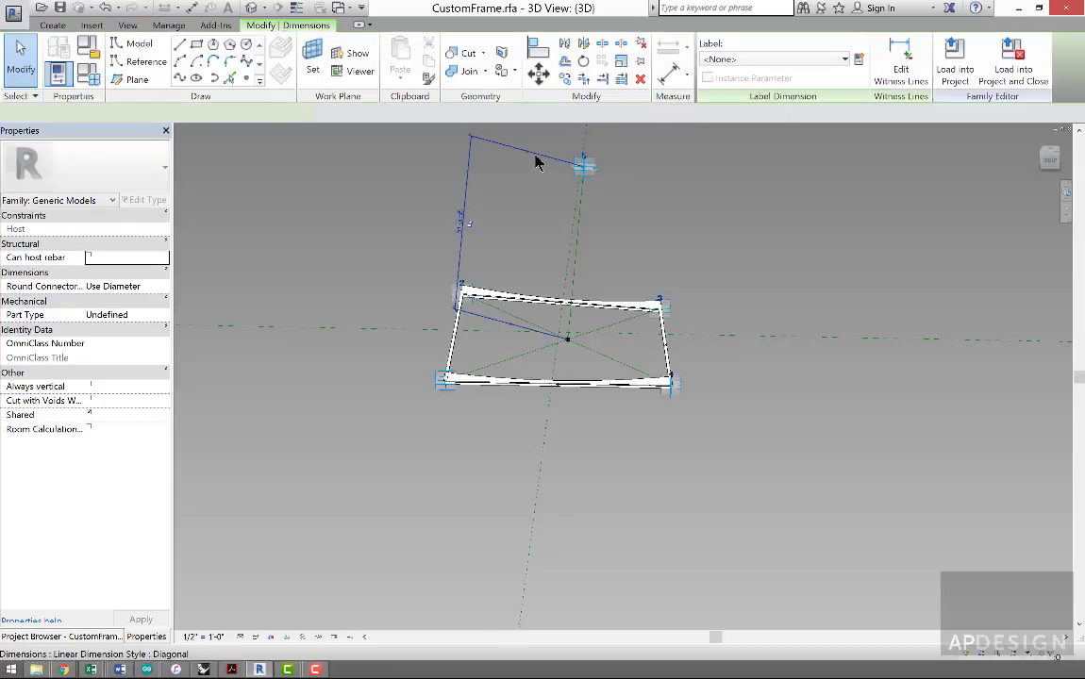
{"action": "left_click", "coordinate": [858, 60]}
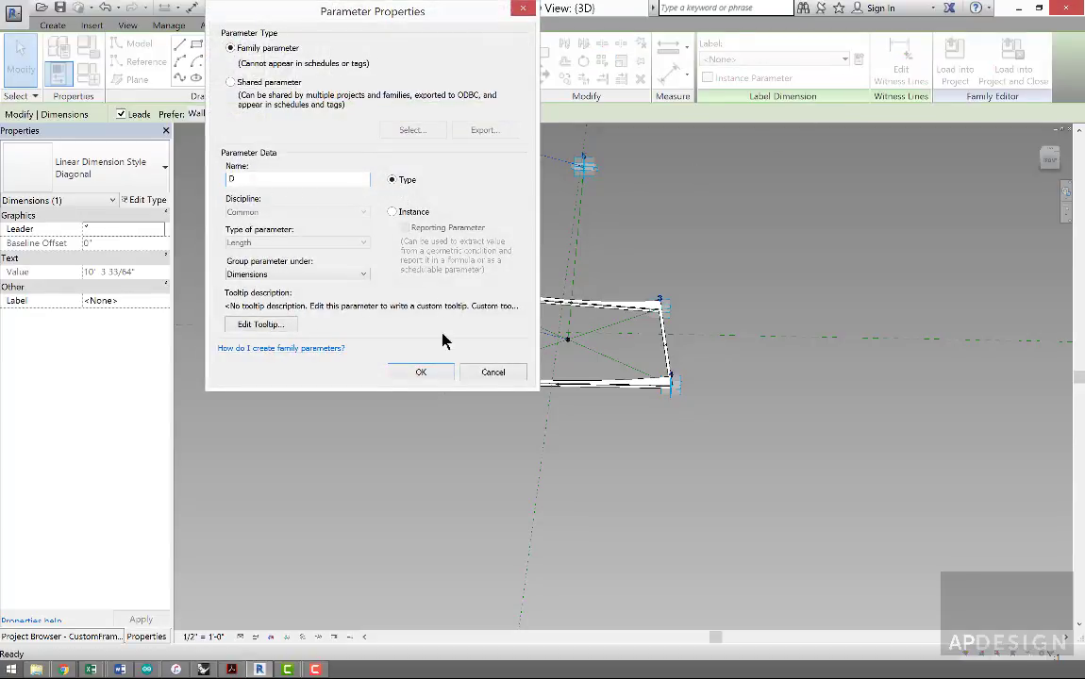
{"action": "left_click", "coordinate": [421, 371]}
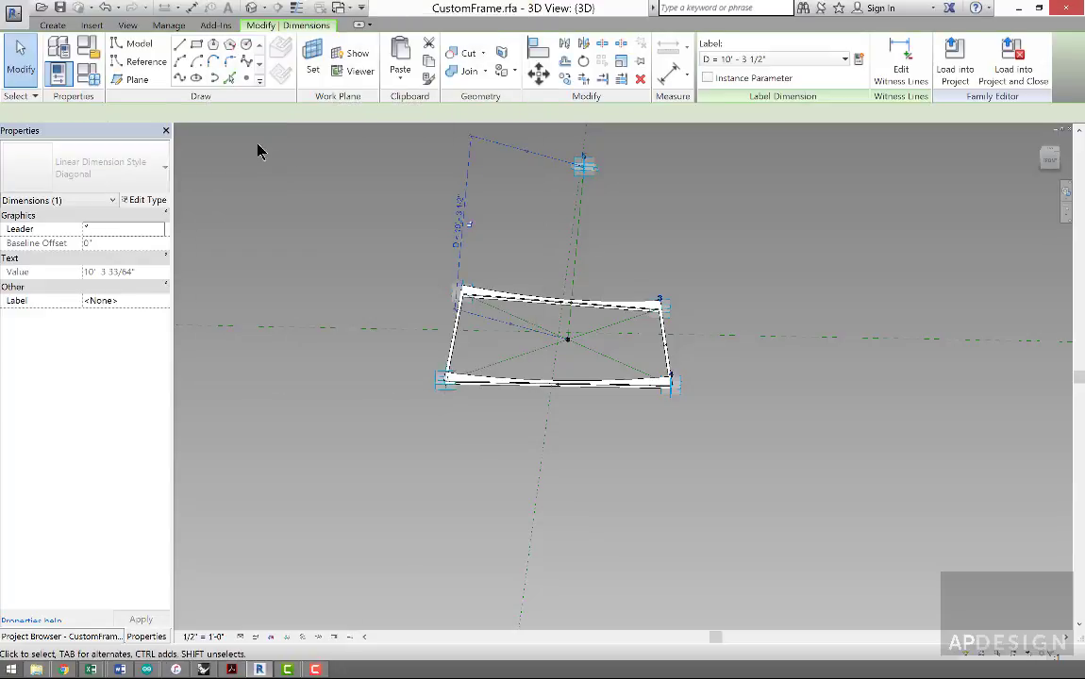
- Enter D / 20 as the formula of the Dist1 family parameter
{"action": "left_click", "coordinate": [89, 76]}
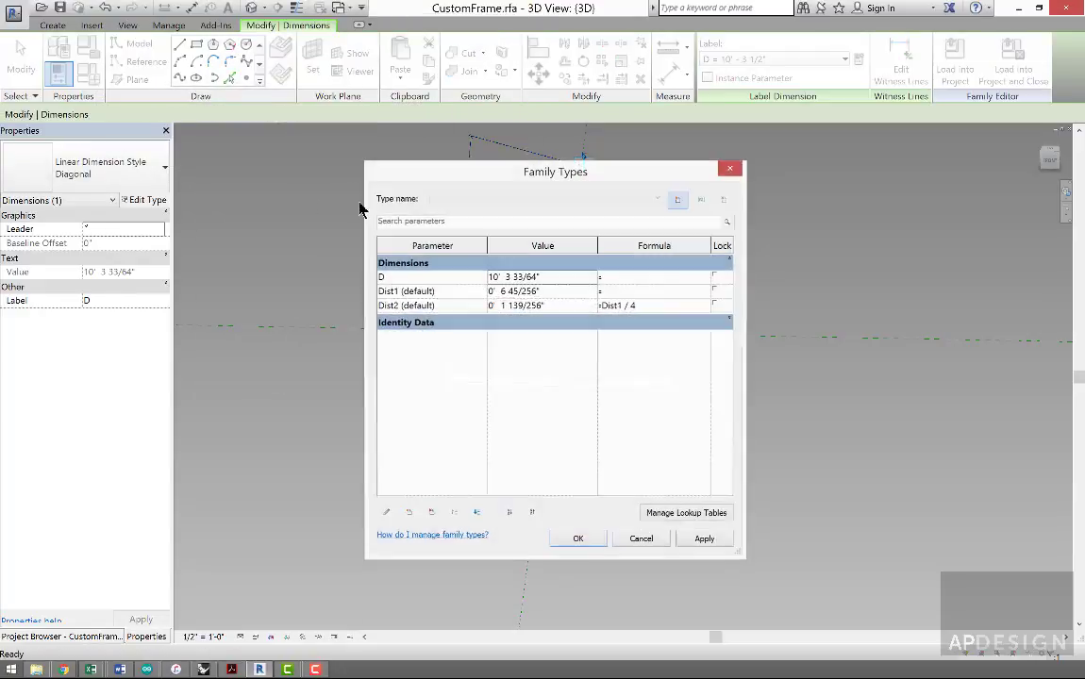
{"action": "left_click", "coordinate": [615, 282]}
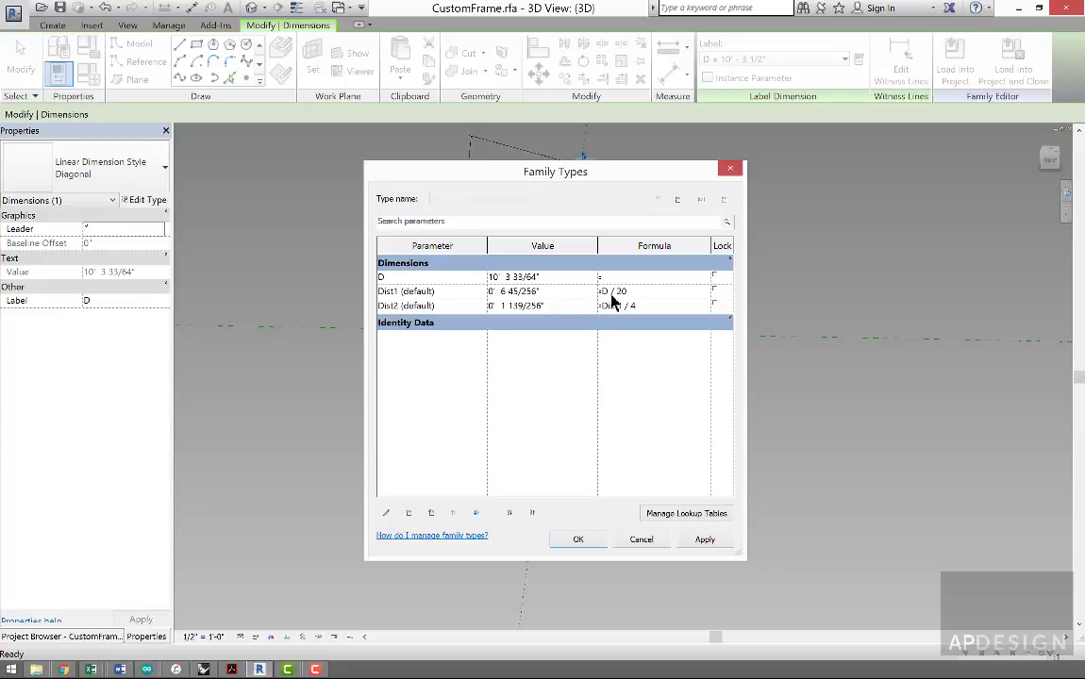
{"action": "left_click", "coordinate": [625, 292]}
- Change the family parameter D to an instance parameter and make it a reporting parameter
{"action": "left_click", "coordinate": [425, 278]}
{"action": "left_click", "coordinate": [388, 514]}
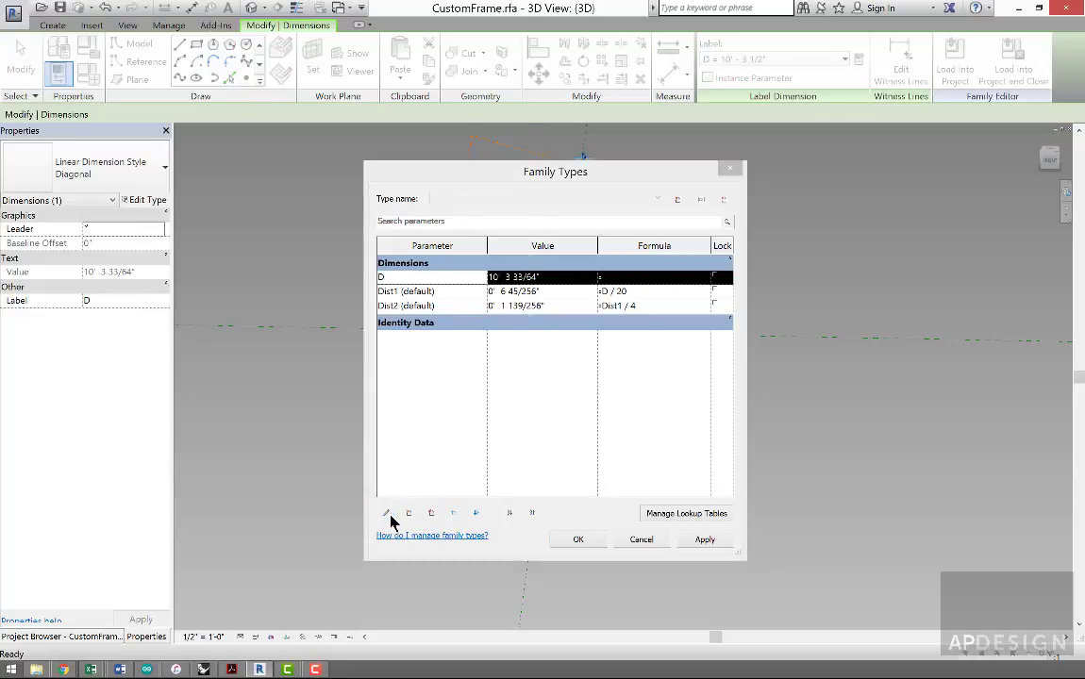
{"action": "left_click", "coordinate": [392, 213]}
{"action": "left_click", "coordinate": [404, 227]}
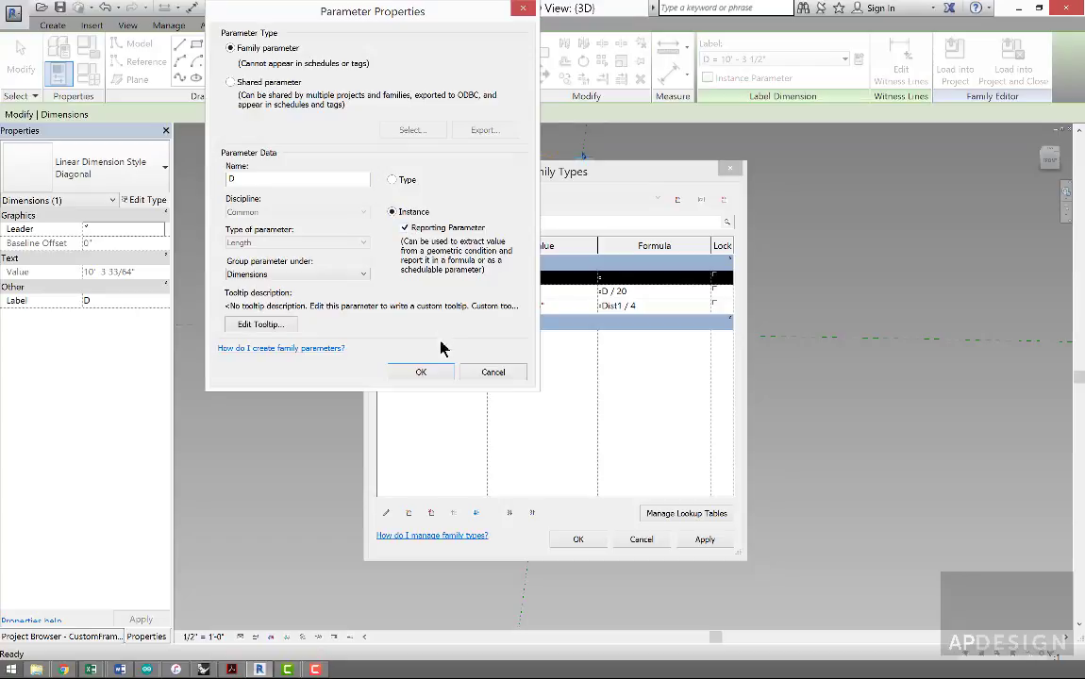
{"action": "left_click", "coordinate": [423, 373]}
{"action": "left_click_drag", "start_coordinate": [453, 281], "coordinate": [454, 310]}
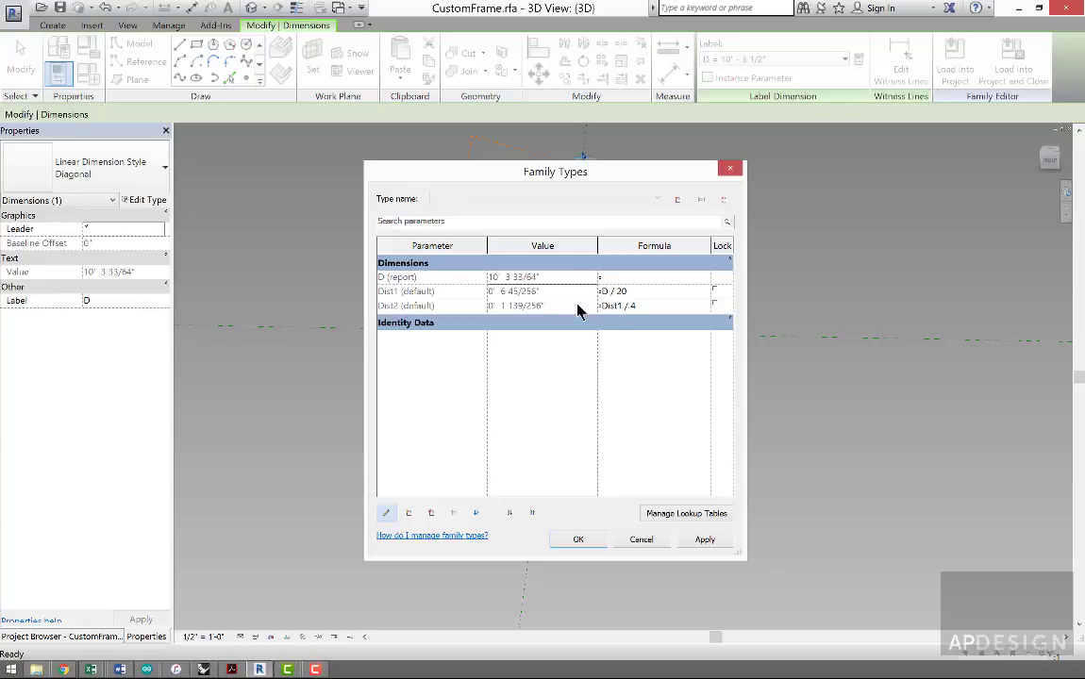
- Apply the family parameter definitions, return to the 3D view and clear the selection
{"action": "left_click", "coordinate": [622, 293]}
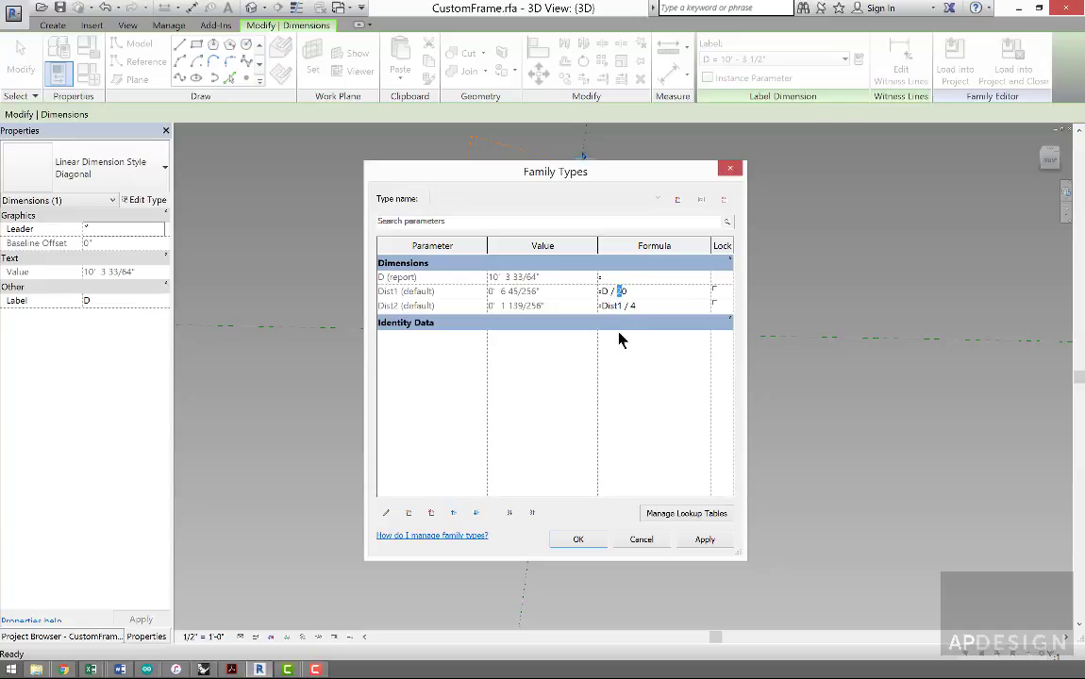
{"action": "left_click", "coordinate": [423, 280]}
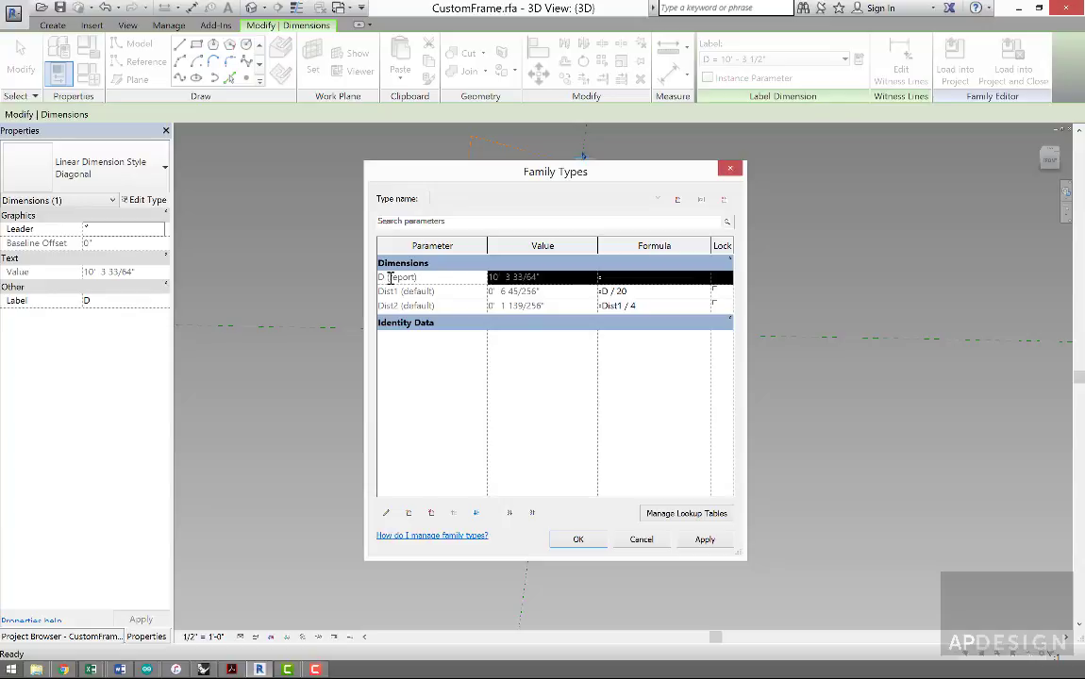
{"action": "left_click_drag", "start_coordinate": [624, 174], "coordinate": [779, 290]}
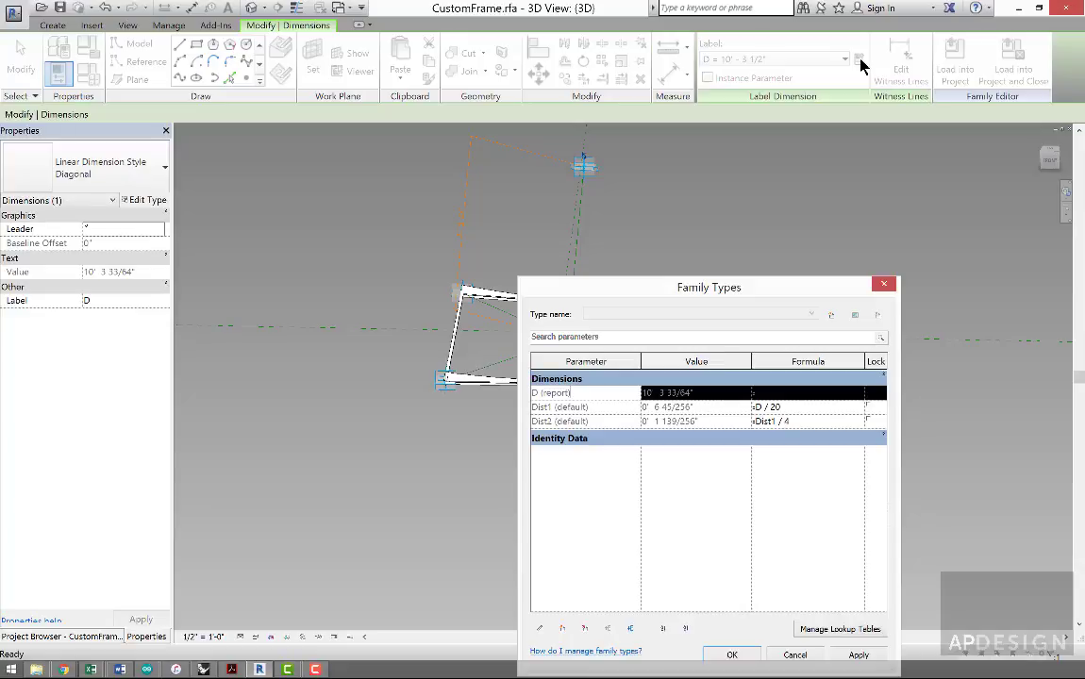
{"action": "left_click_drag", "start_coordinate": [840, 291], "coordinate": [835, 199]}
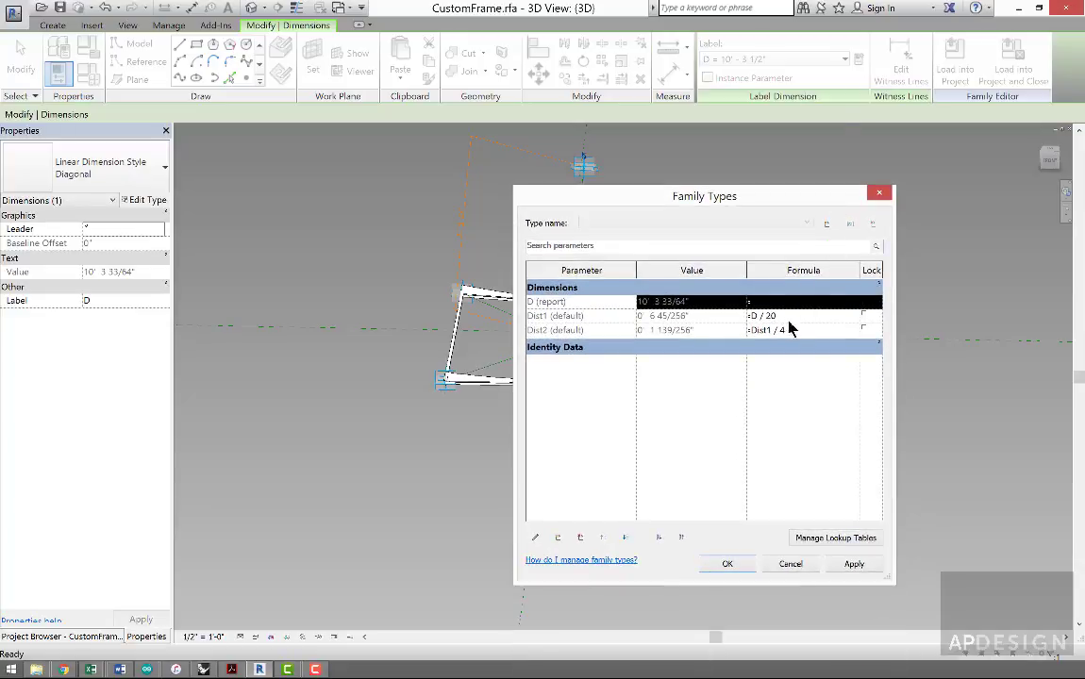
{"action": "left_click", "coordinate": [852, 566]}
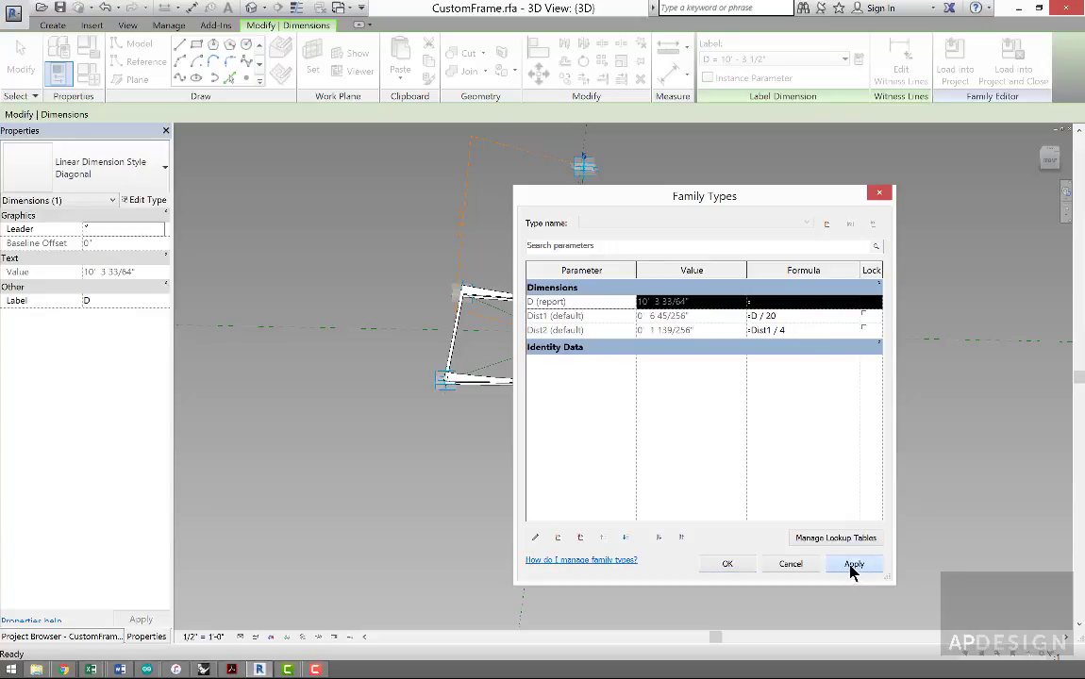
{"action": "left_click", "coordinate": [741, 565]}
{"action": "left_click", "coordinate": [700, 433]}
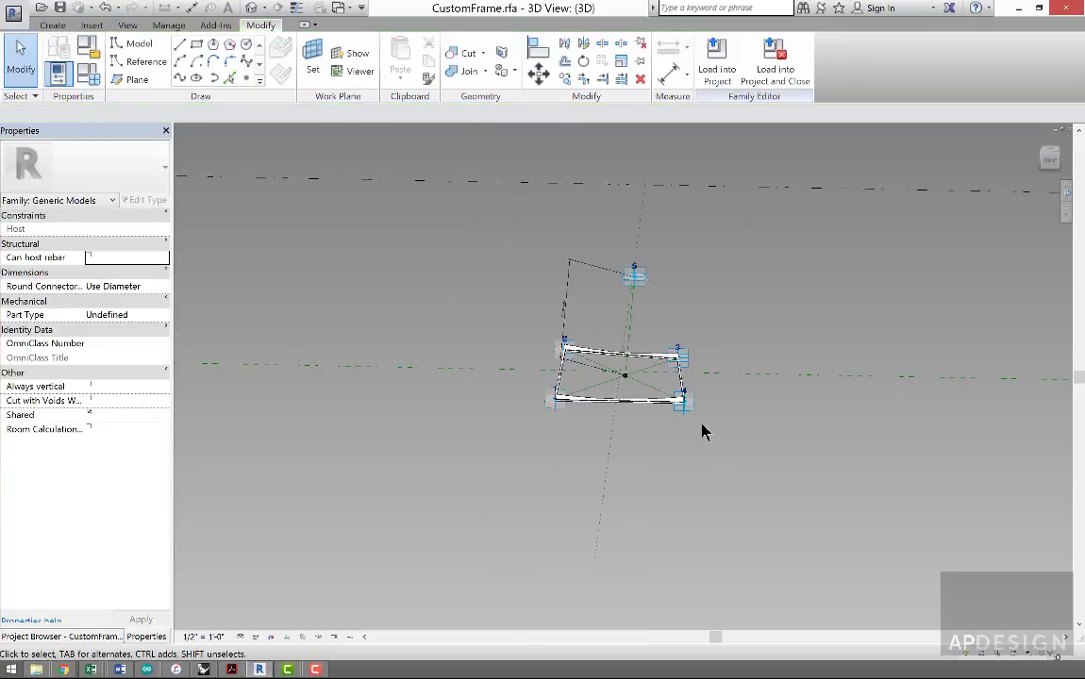
{"action": "scroll", "coordinate": [602, 308], "scroll_direction": "up", "scroll_amount": 1}
{"action": "middle_click_drag", "start_coordinate": [608, 338], "coordinate": [591, 355], "text": "shift"}
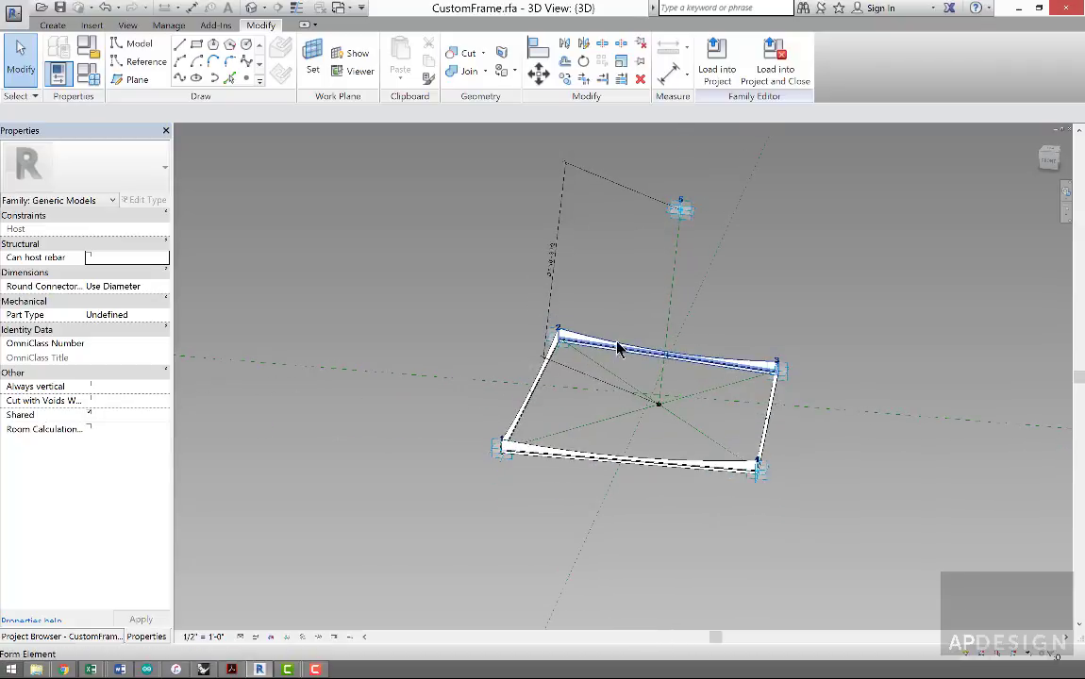
{"action": "left_click", "coordinate": [689, 215]}
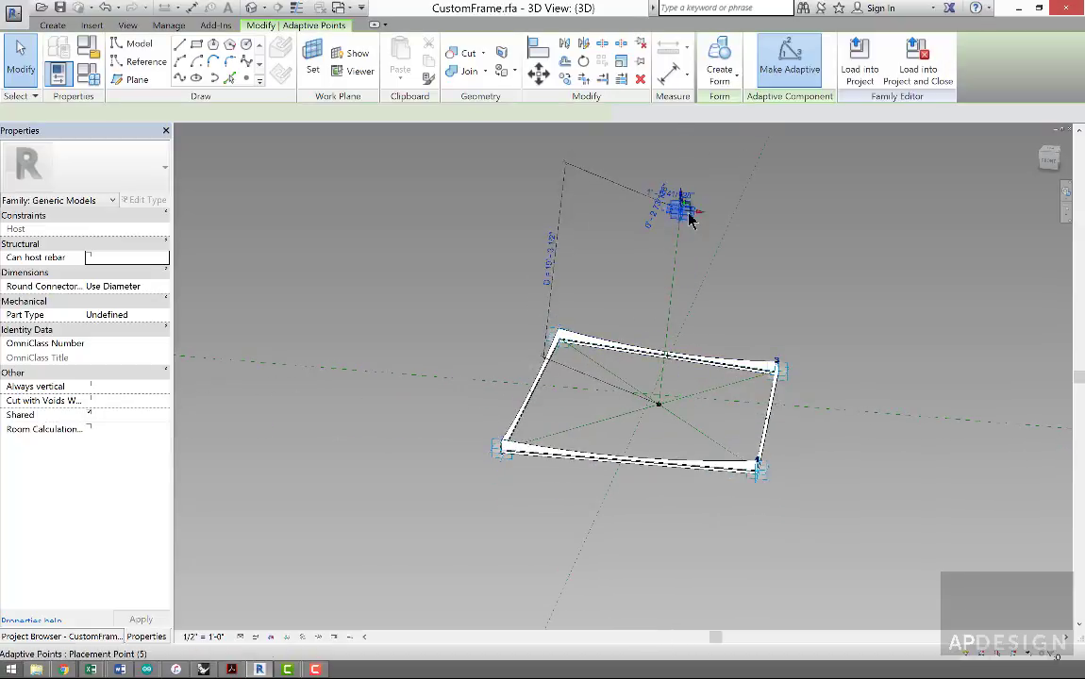
{"action": "left_click", "coordinate": [720, 275]}
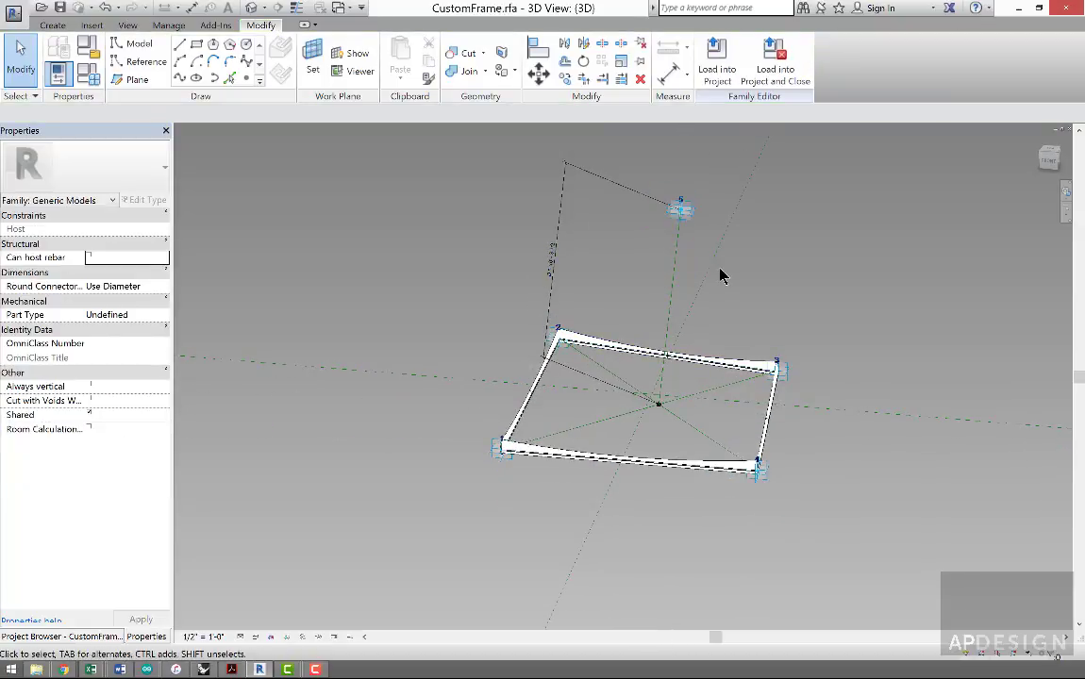
- Create a new family from the Mass template in the Conceptual Mass template folder
{"action": "left_click", "coordinate": [14, 13]}
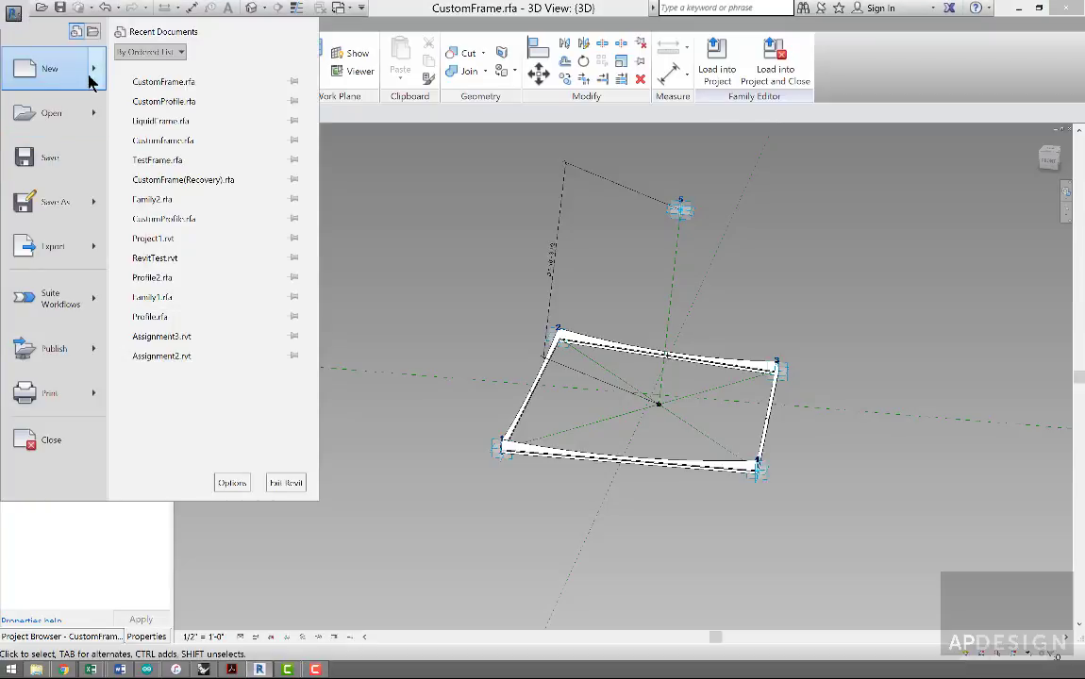
{"action": "mouse_move", "coordinate": [90, 82]}
{"action": "left_click", "coordinate": [160, 115]}
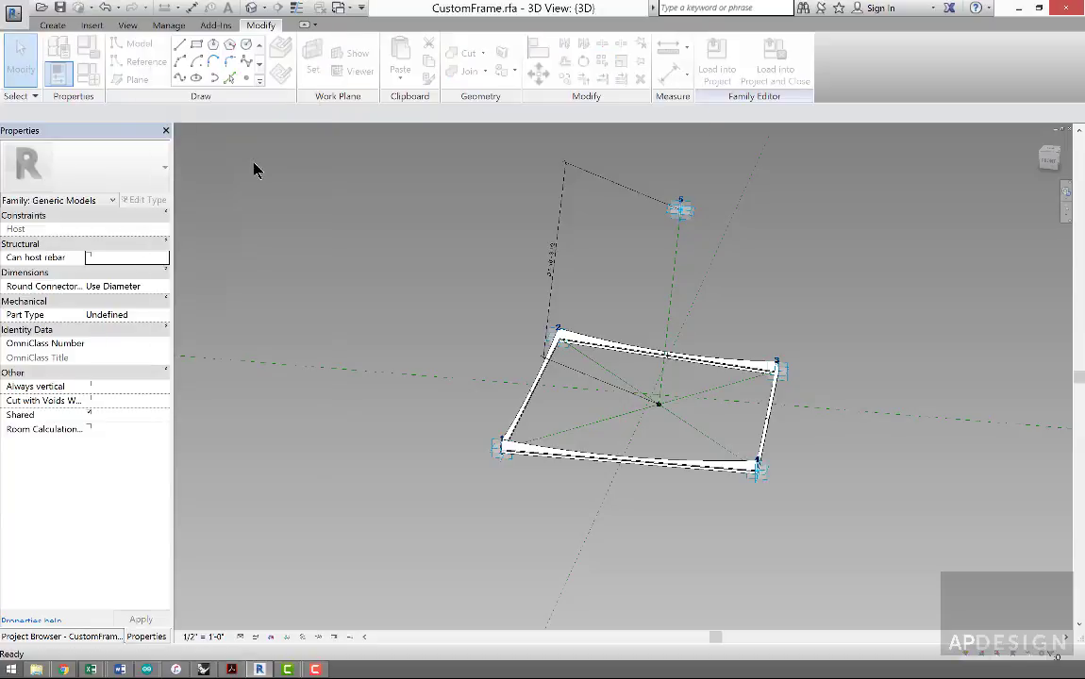
{"action": "double_click", "coordinate": [283, 100]}
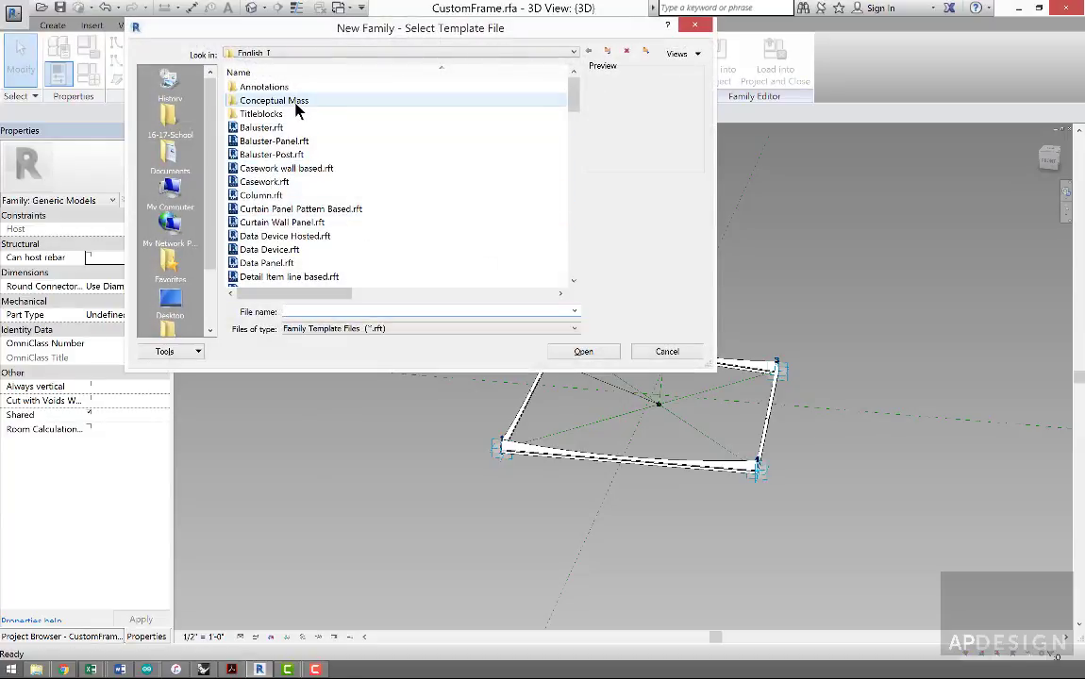
{"action": "left_click", "coordinate": [264, 89]}
{"action": "double_click", "coordinate": [265, 96]}
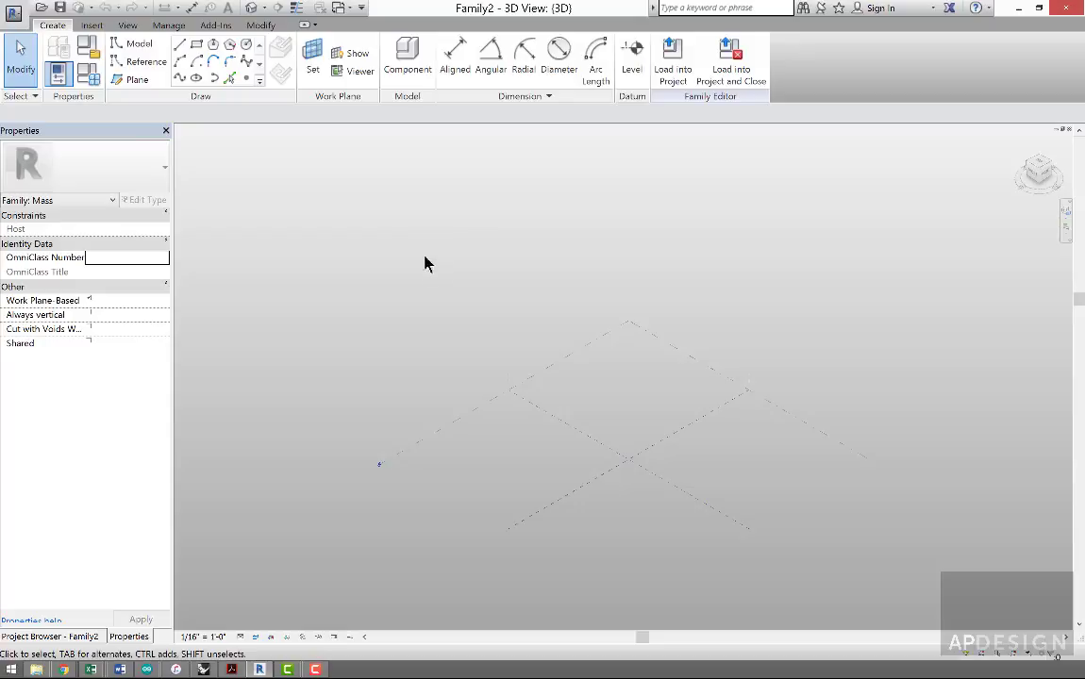
- Sketch an S-shaped spline through four points on Level 1, about 148 feet long, near the crossing of the center reference planes
{"action": "left_click", "coordinate": [182, 46]}
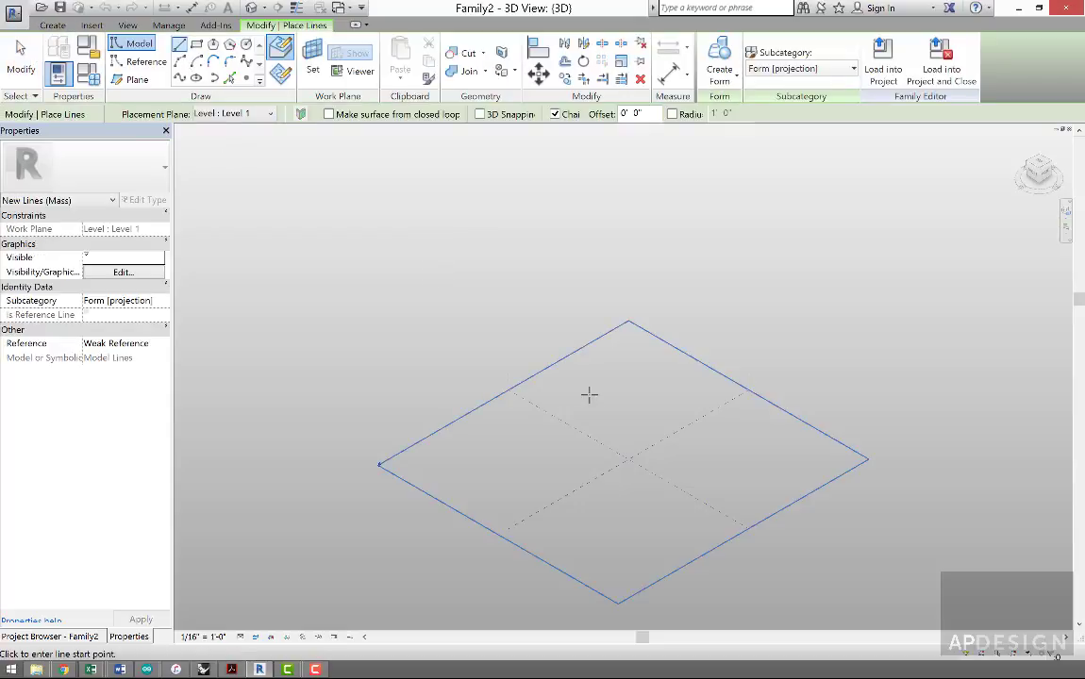
{"action": "left_click", "coordinate": [181, 79]}
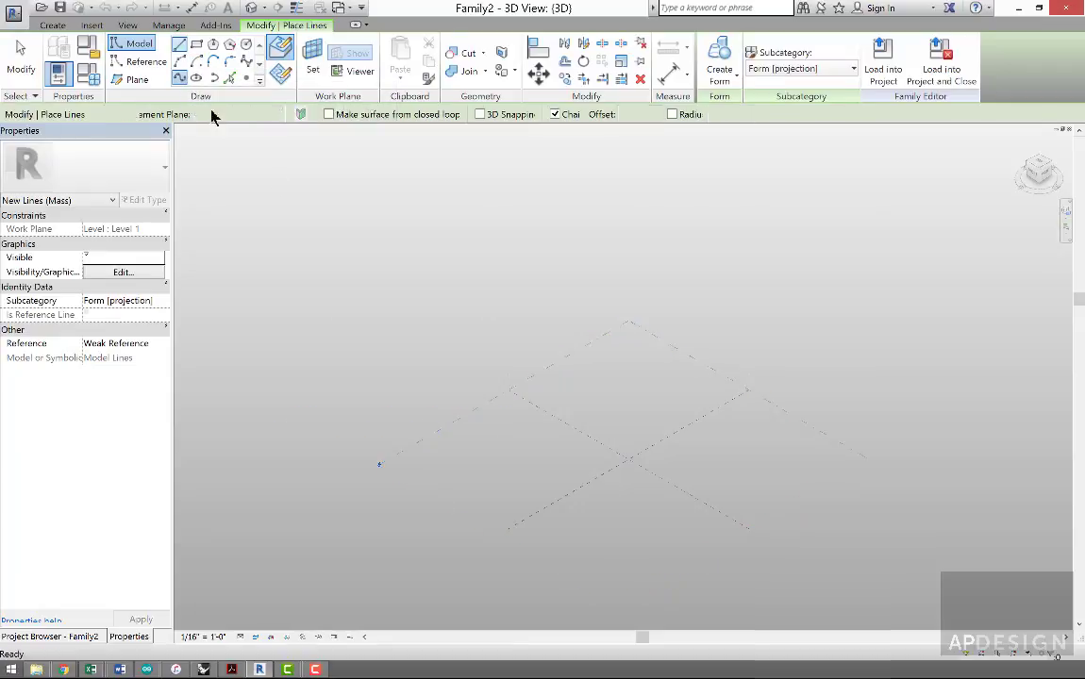
{"action": "left_click", "coordinate": [537, 457]}
{"action": "left_click", "coordinate": [595, 435]}
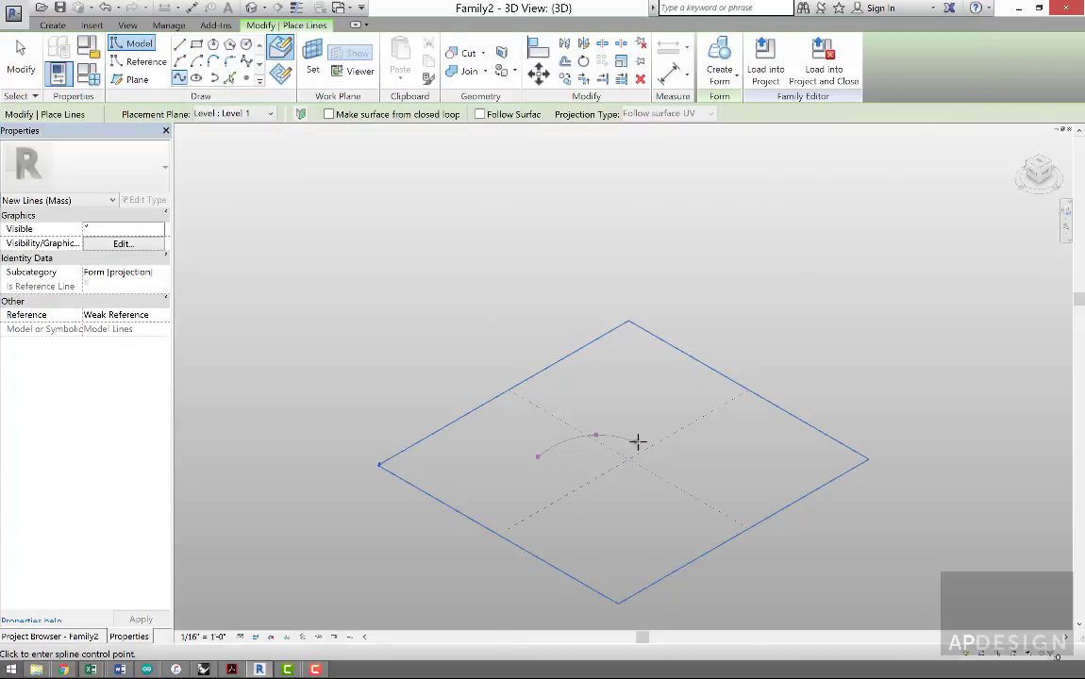
{"action": "left_click", "coordinate": [647, 441]}
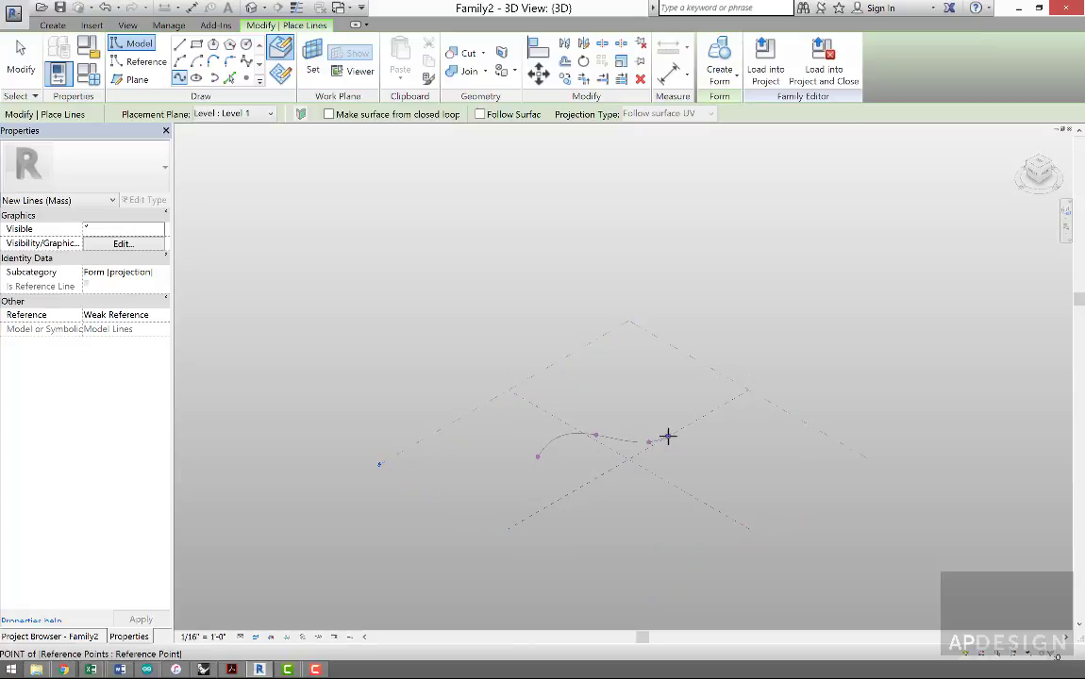
{"action": "key", "text": "Escape"}
{"action": "key", "text": "Escape"}
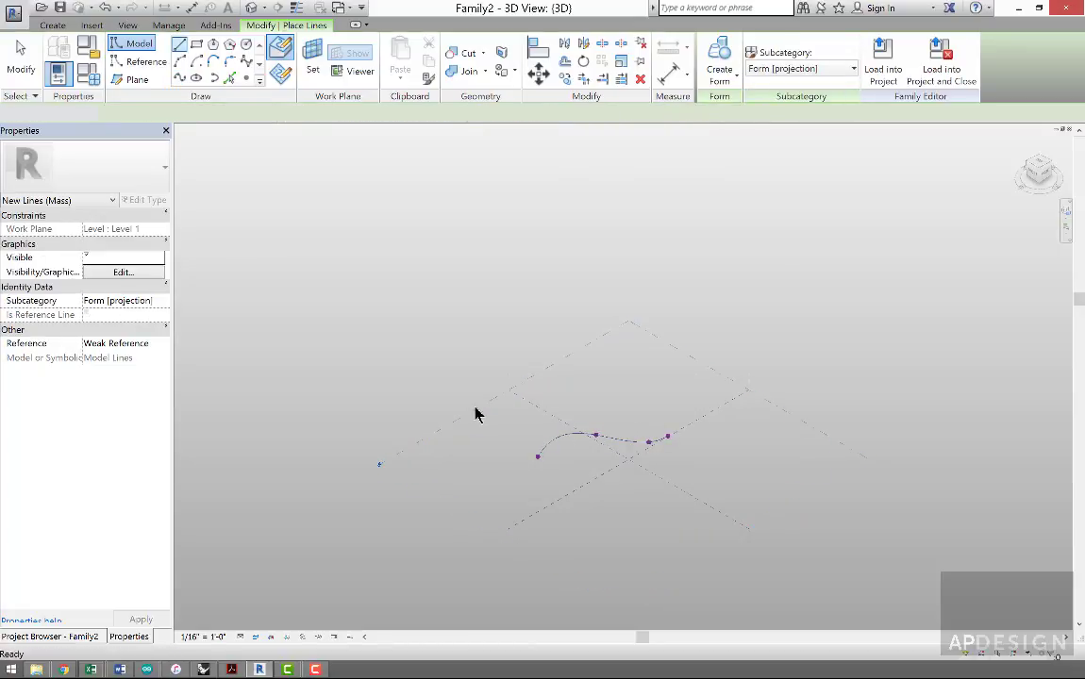
- Set the vertical Center (Left/Right) reference plane as the active work plane
{"action": "left_click", "coordinate": [549, 441]}
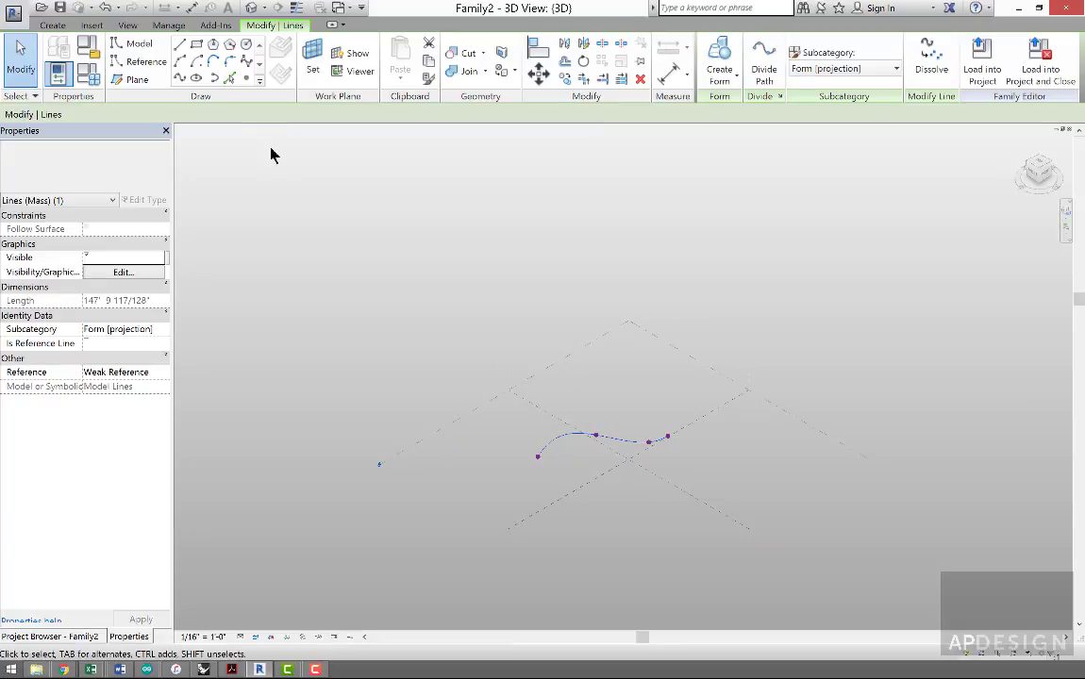
{"action": "left_click", "coordinate": [311, 61]}
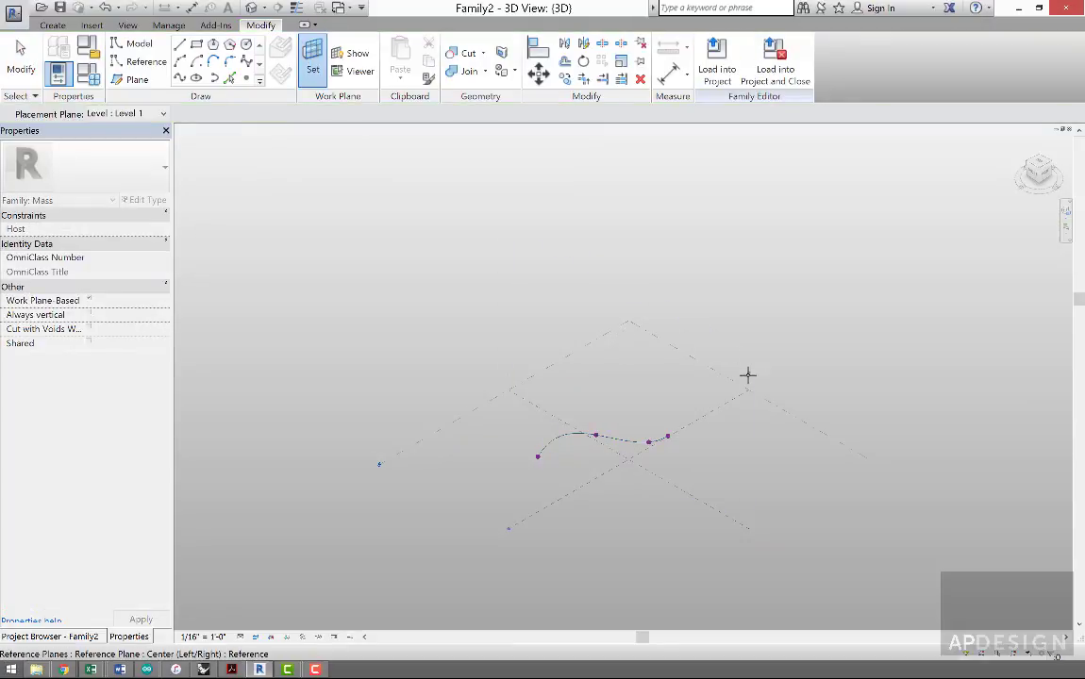
{"action": "left_click", "coordinate": [748, 379]}
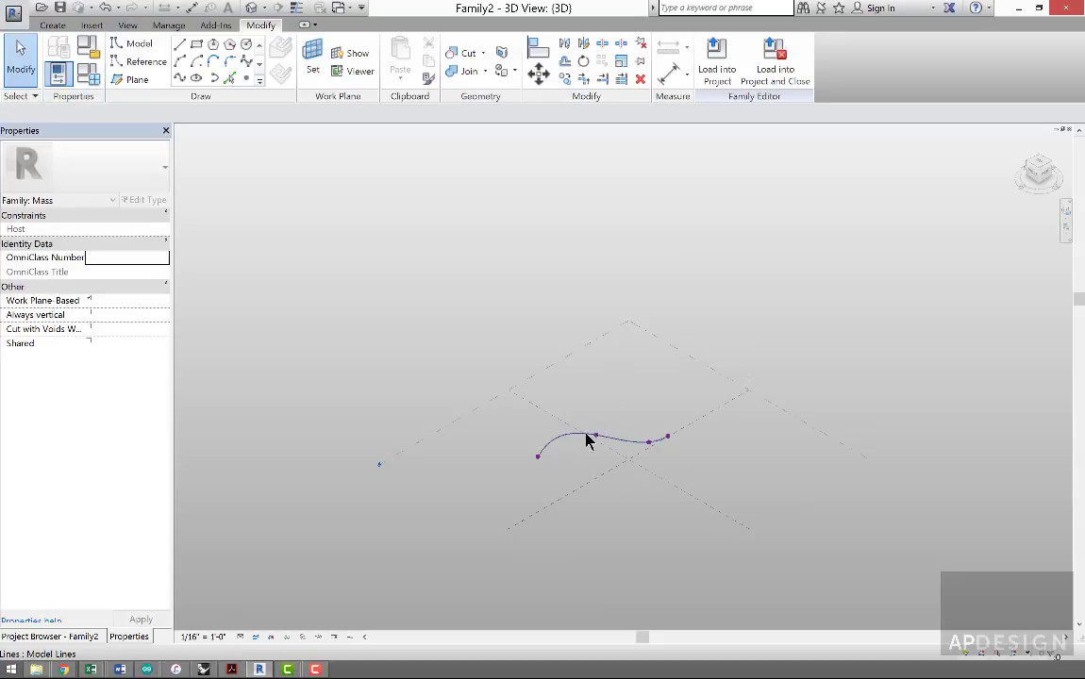
{"action": "left_click", "coordinate": [574, 437]}
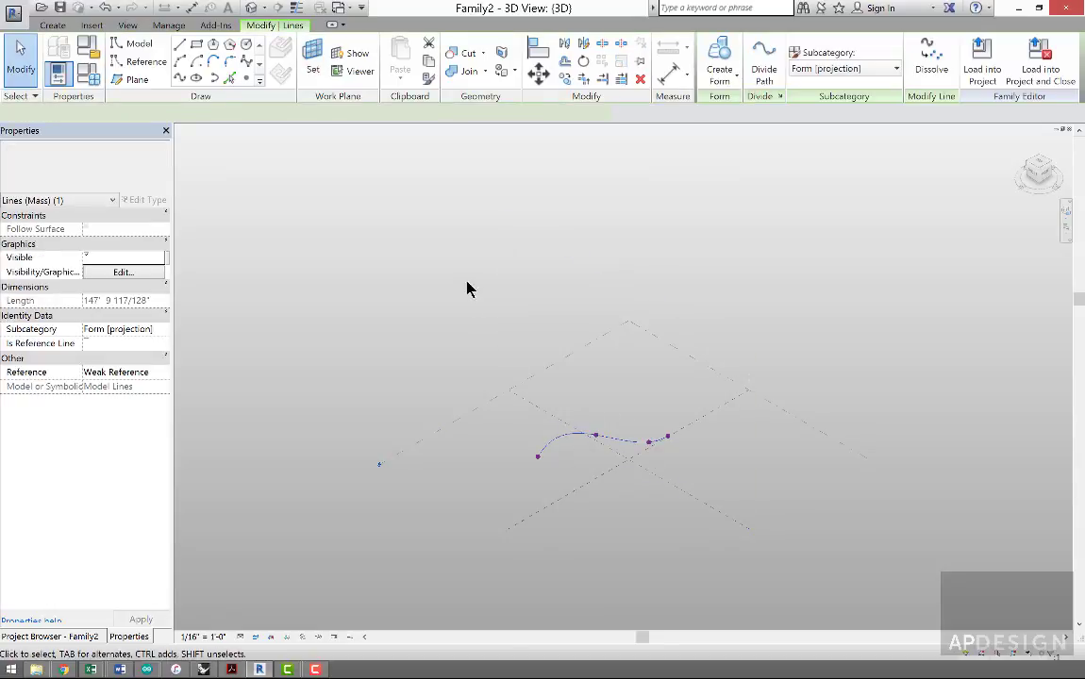
{"action": "left_click", "coordinate": [572, 87]}
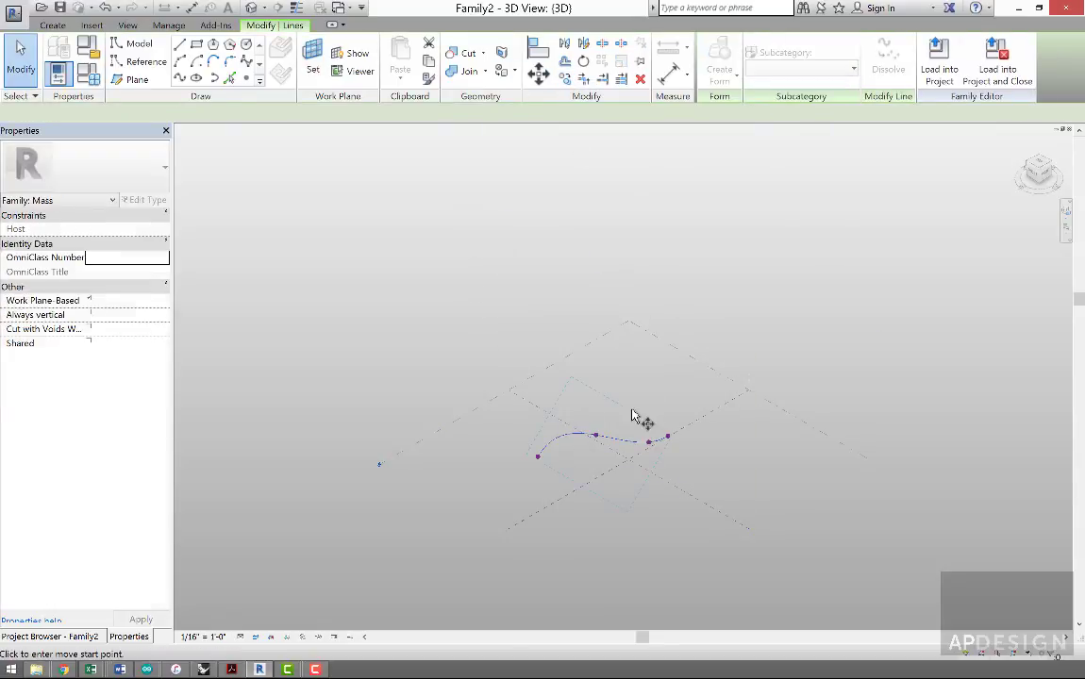
{"action": "left_click", "coordinate": [670, 439]}
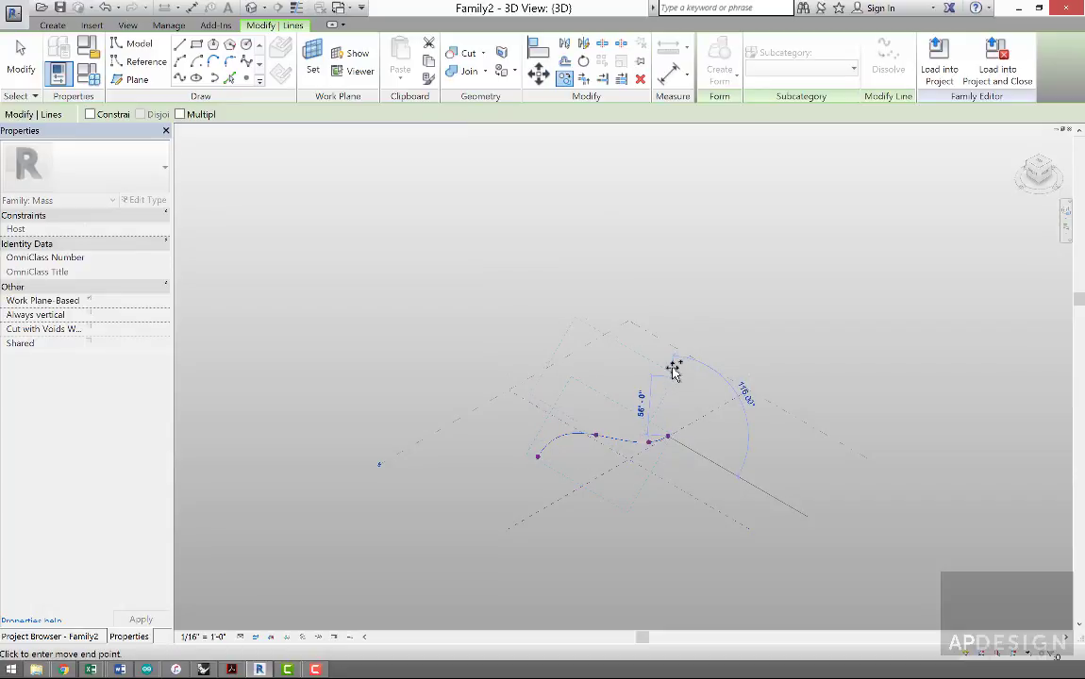
{"action": "key", "text": "Escape"}
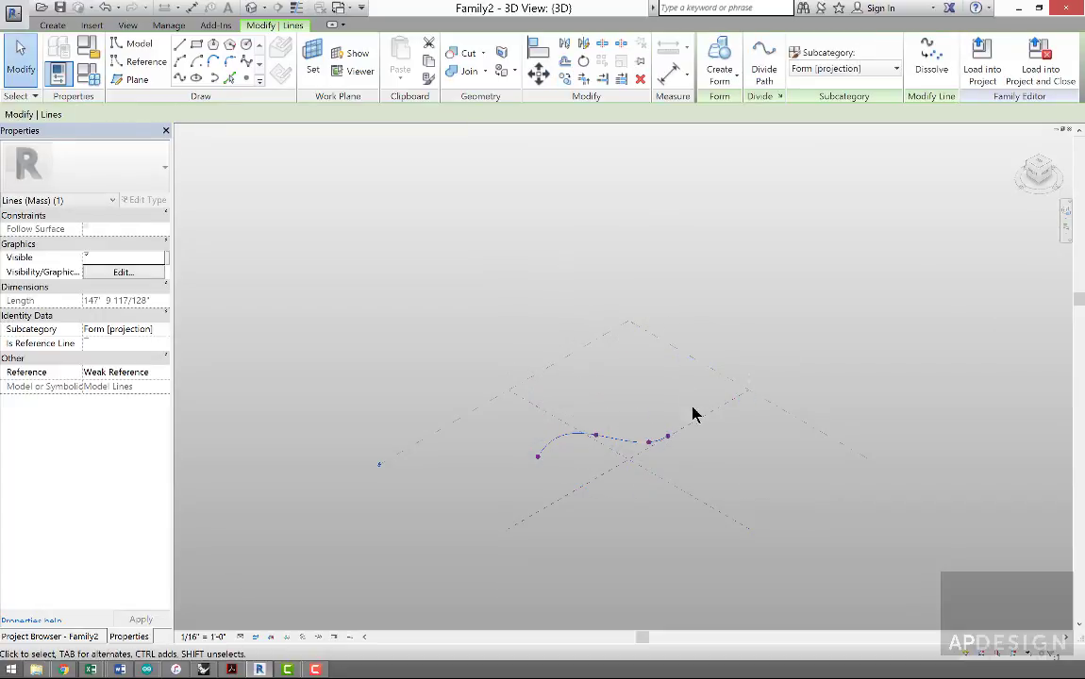
{"action": "key", "text": "Escape"}
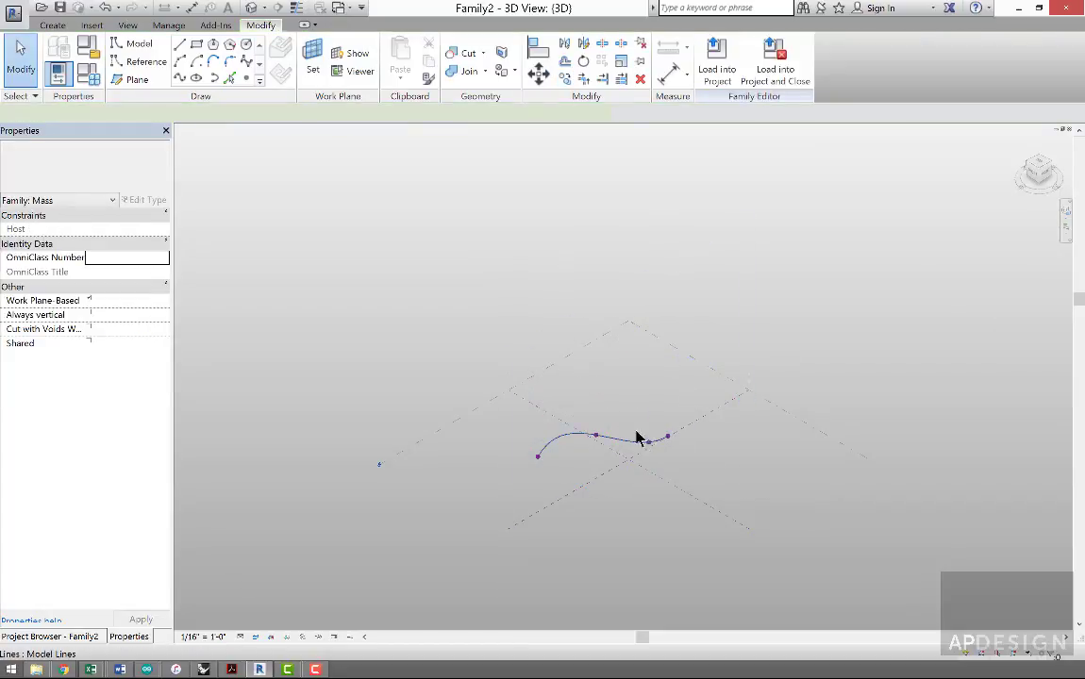
- Copy the spline about 64 feet straight up above the original and clear the selection
{"action": "left_click", "coordinate": [637, 439]}
{"action": "left_click", "coordinate": [564, 72]}
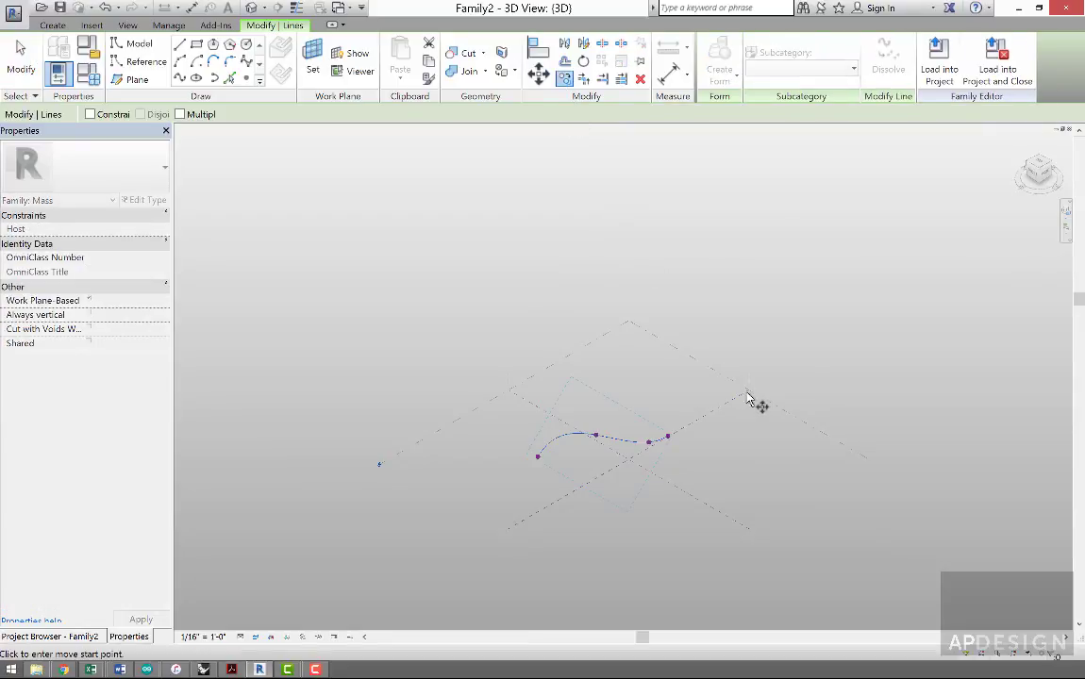
{"action": "left_click", "coordinate": [747, 396]}
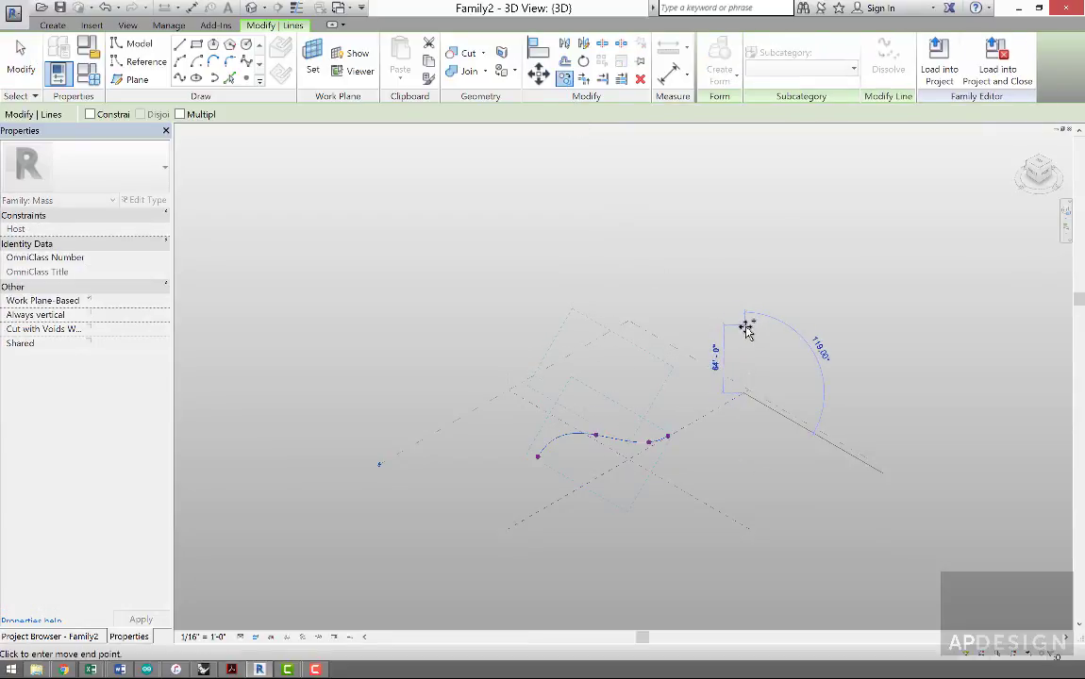
{"action": "left_click", "coordinate": [746, 327]}
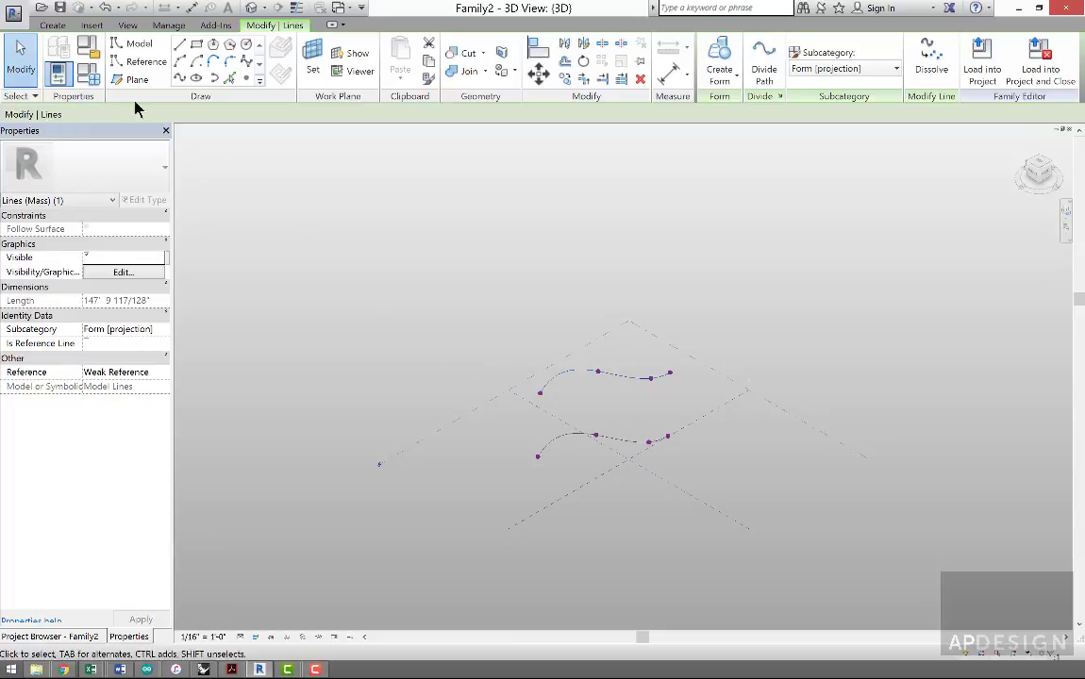
{"action": "left_click", "coordinate": [455, 299]}
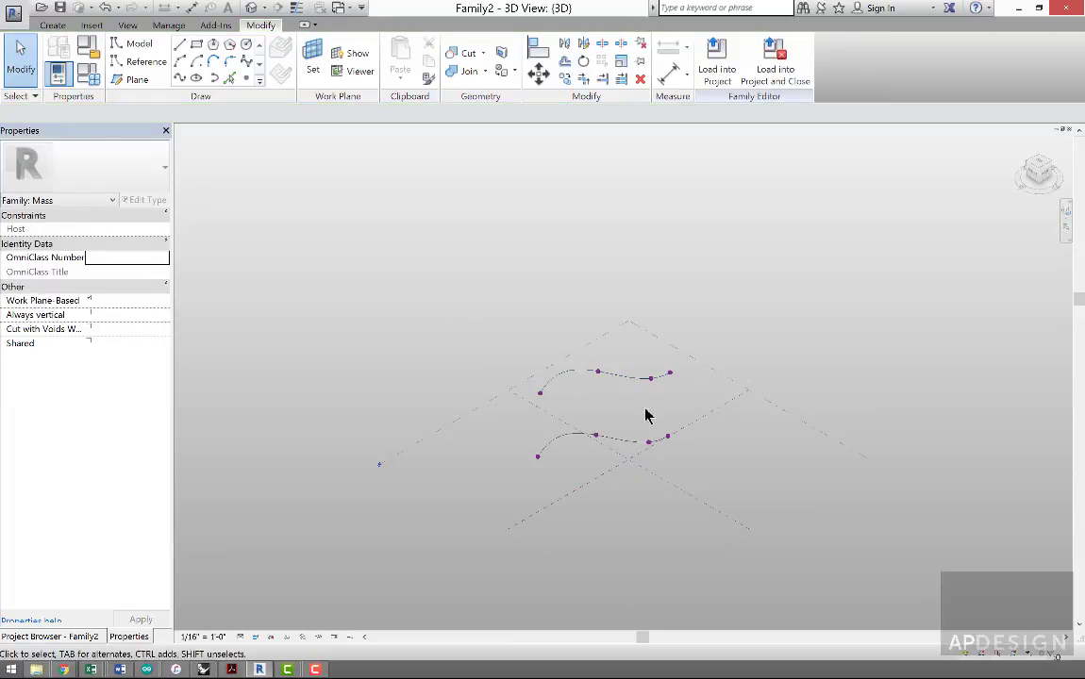
- Create a solid form from the lower and upper splines together
{"action": "left_click", "coordinate": [634, 378]}
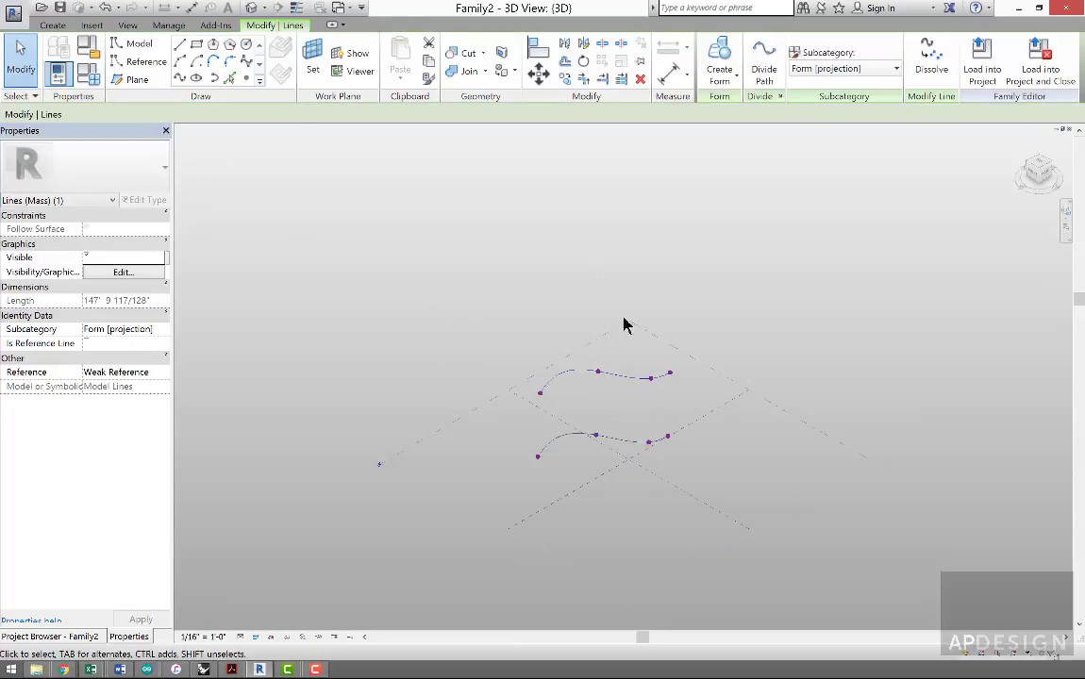
{"action": "left_click", "coordinate": [634, 440], "text": "ctrl"}
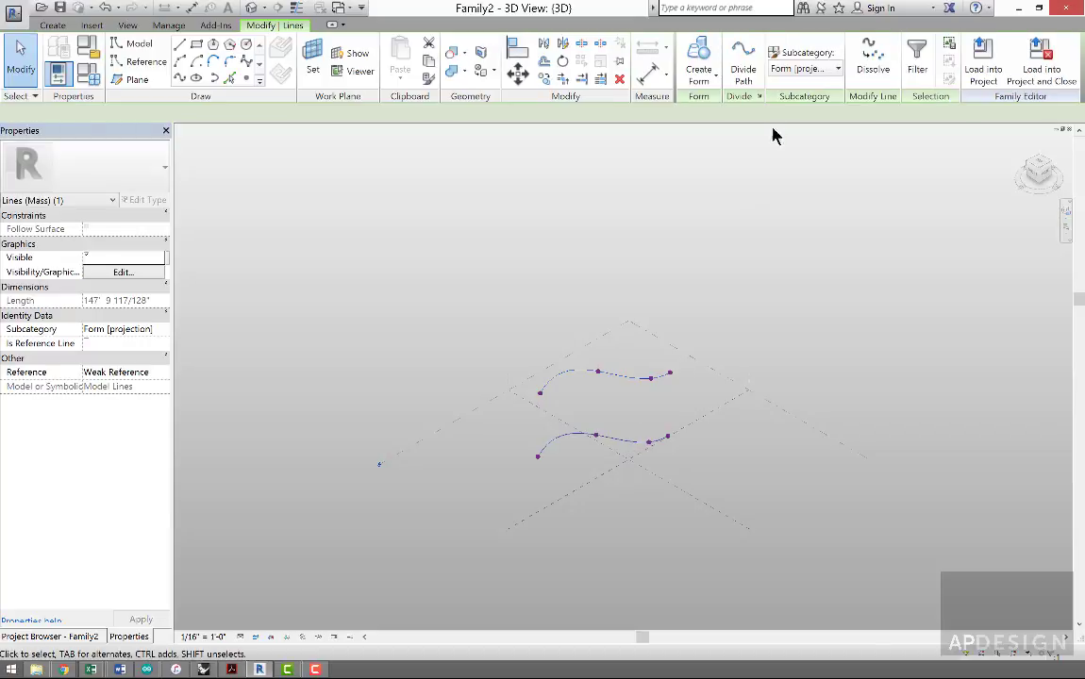
{"action": "left_click", "coordinate": [699, 70]}
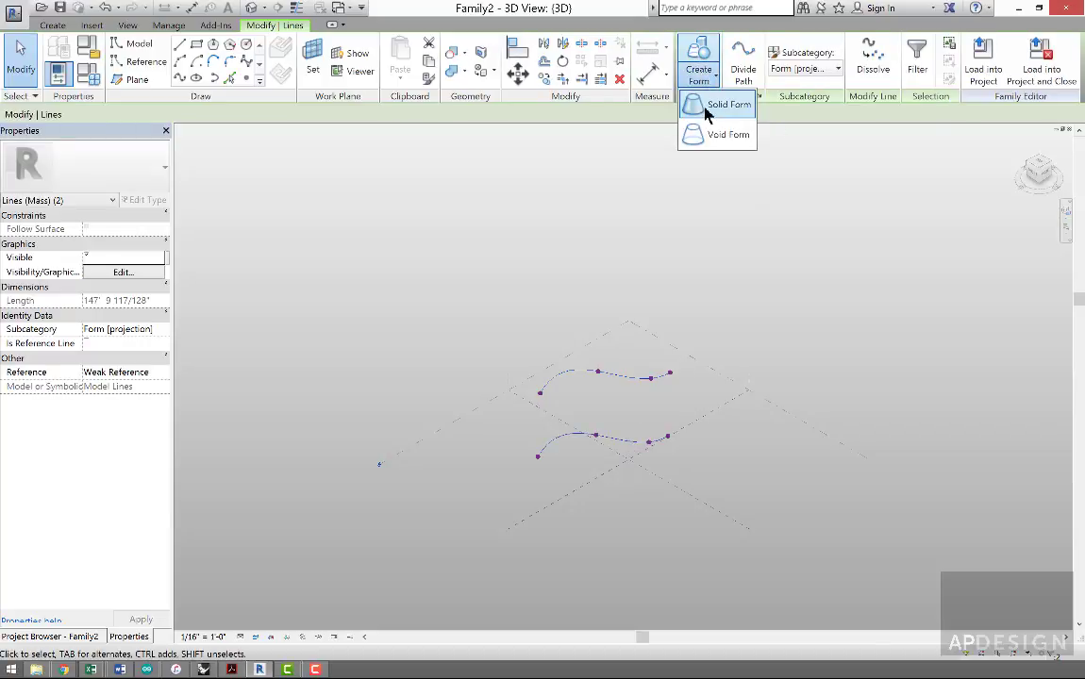
{"action": "left_click", "coordinate": [726, 105]}
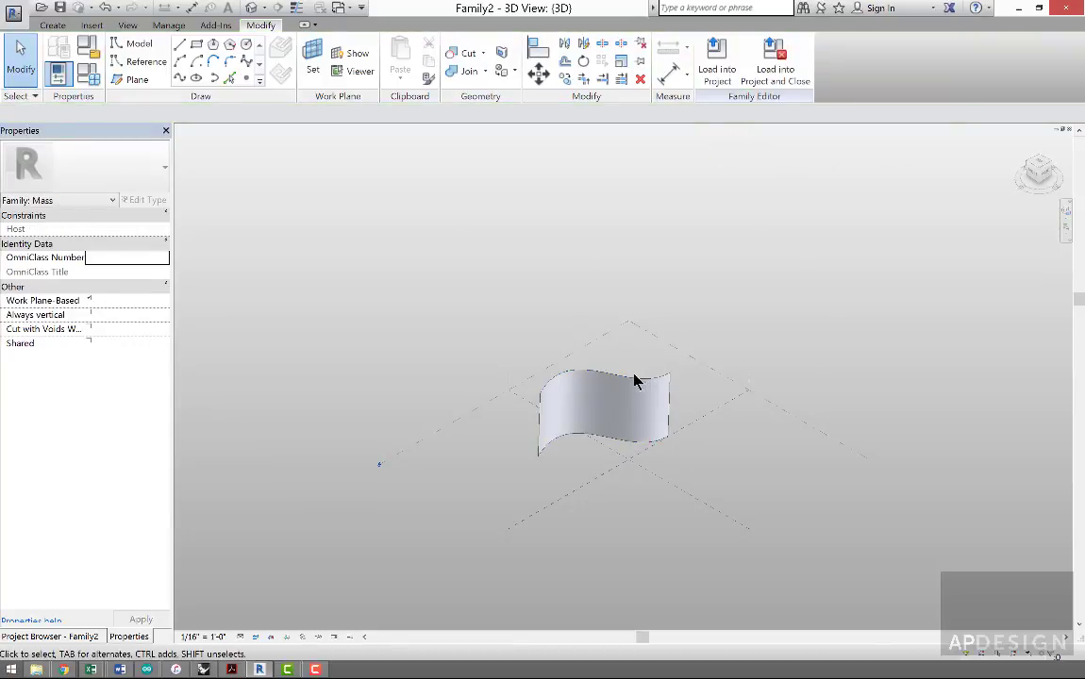
- Shift the upper curved edge of the form sideways so that the surface leans
{"action": "left_click", "coordinate": [633, 381]}
{"action": "scroll", "coordinate": [594, 363], "scroll_direction": "up", "scroll_amount": 3}
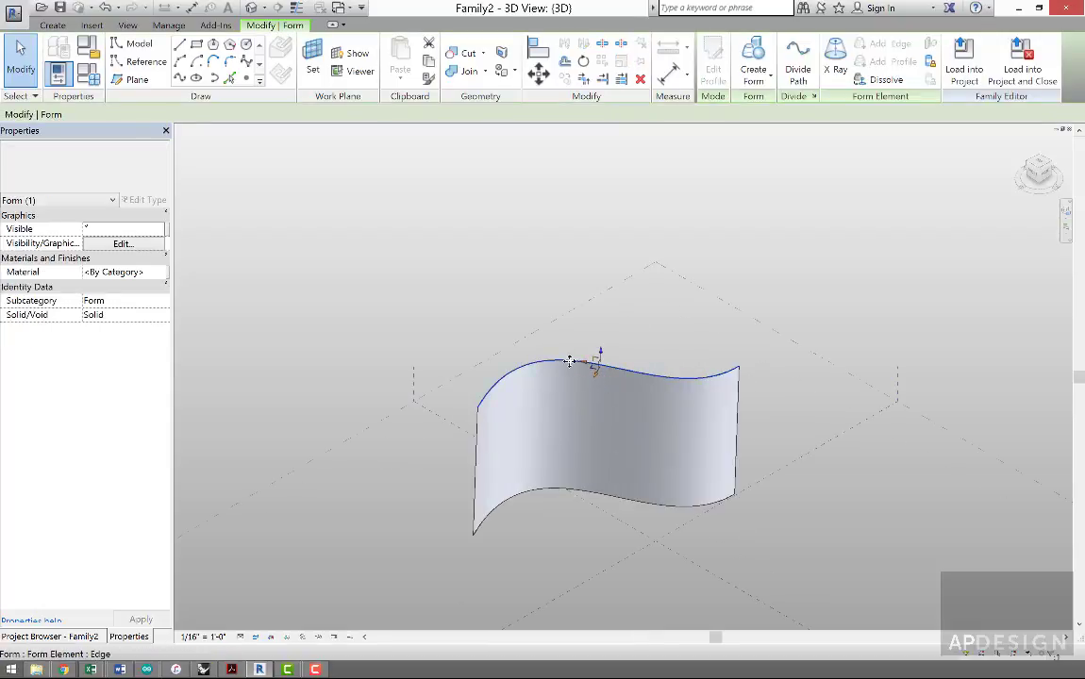
{"action": "left_click", "coordinate": [570, 352]}
{"action": "left_click", "coordinate": [566, 360]}
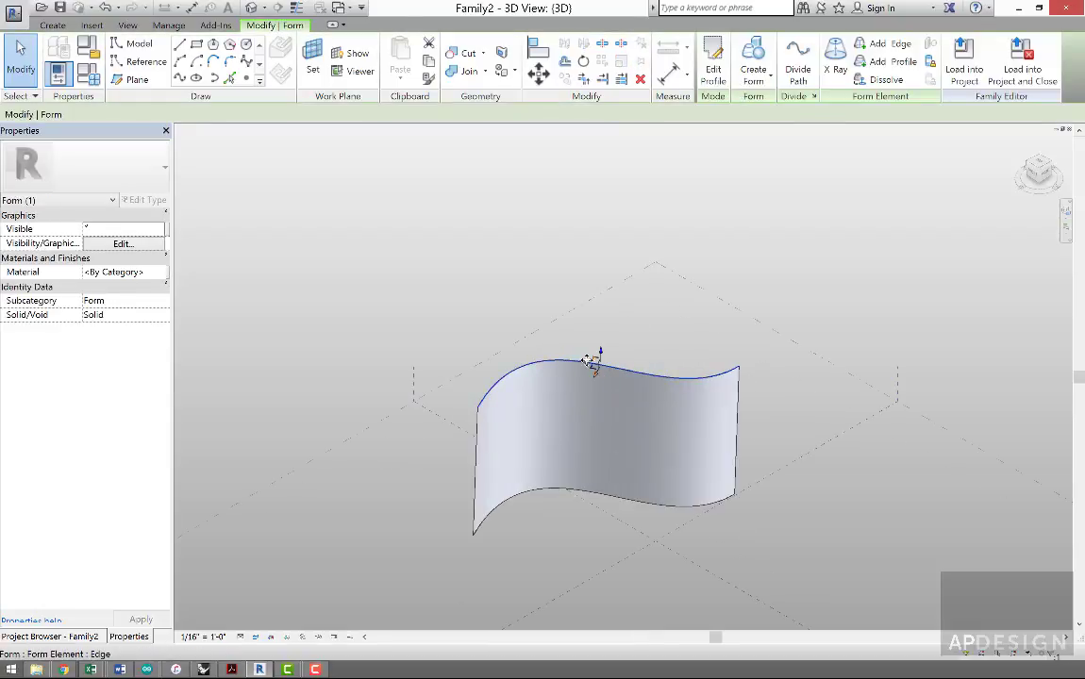
{"action": "mouse_move", "coordinate": [600, 359]}
{"action": "left_mouse_down"}
{"action": "mouse_move", "coordinate": [598, 328]}
{"action": "mouse_move", "coordinate": [583, 369]}
{"action": "left_mouse_up"}
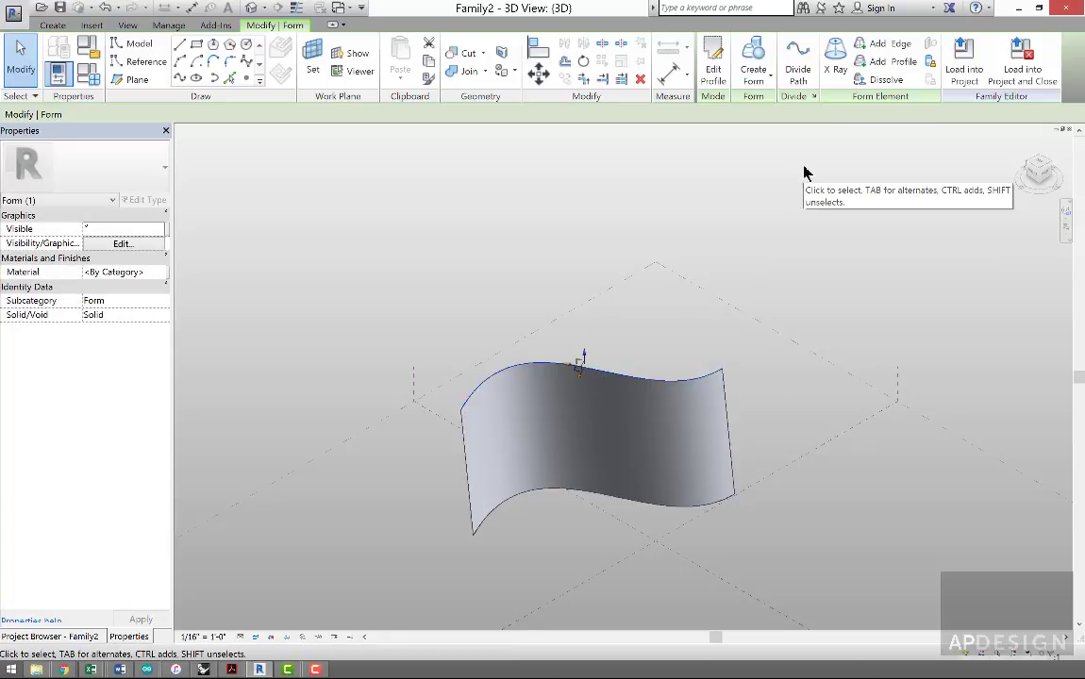
- Edit the form's upper profile by moving its third spline point back past the curve, and finish the profile edit
{"action": "left_click", "coordinate": [713, 70]}
{"action": "left_click", "coordinate": [685, 381]}
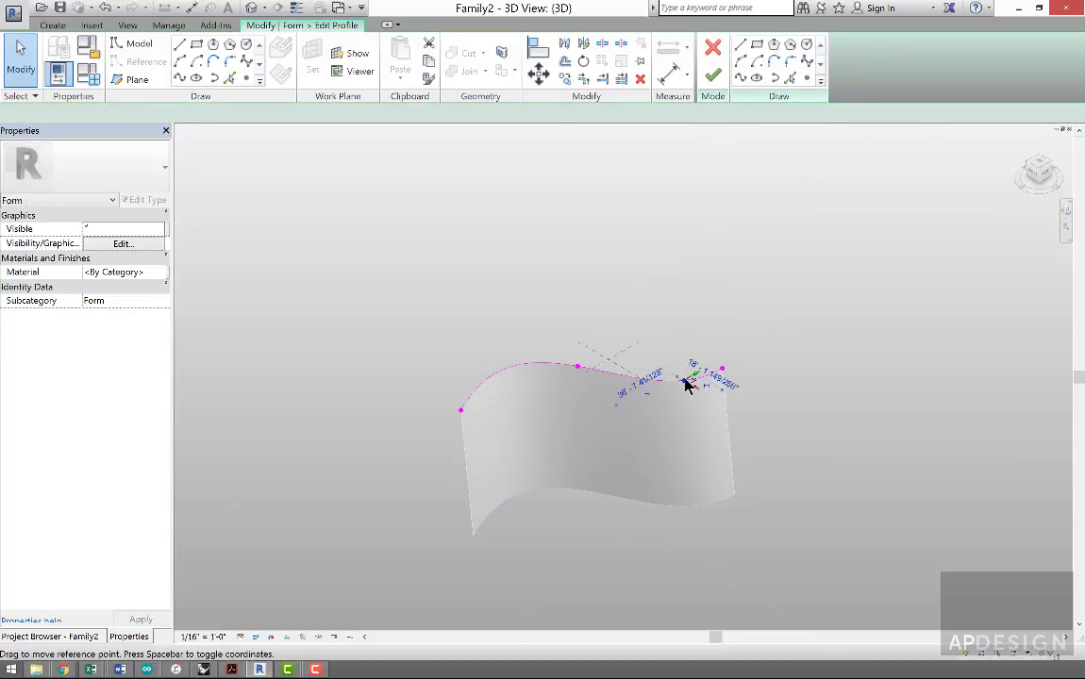
{"action": "left_click_drag", "start_coordinate": [695, 395], "coordinate": [651, 363]}
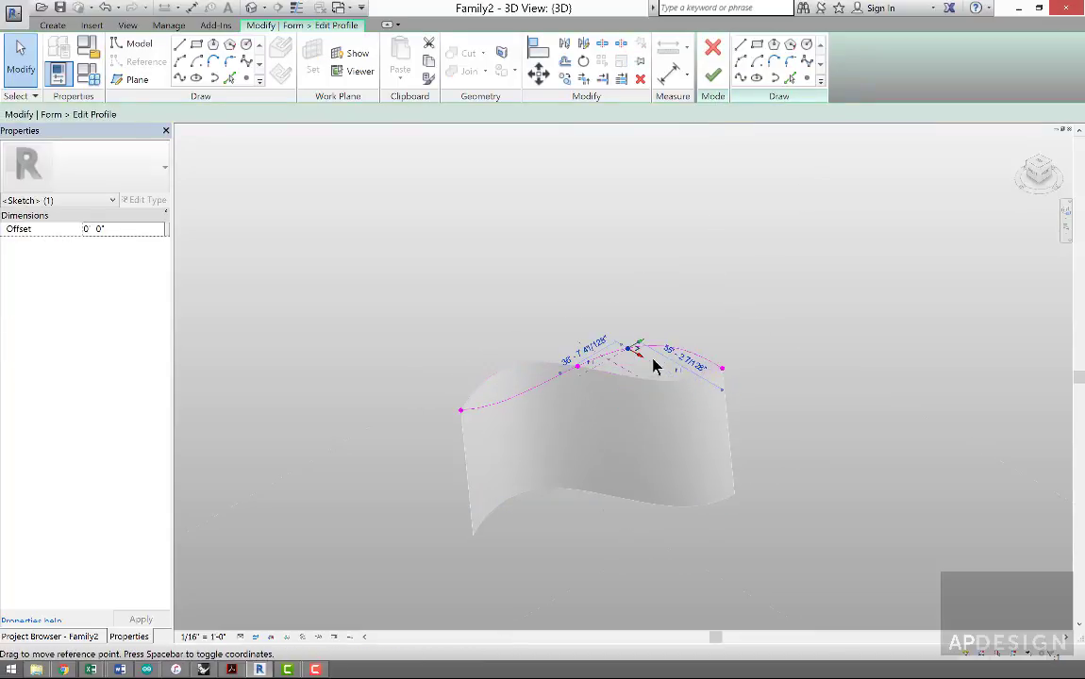
{"action": "left_click", "coordinate": [649, 296]}
{"action": "left_click", "coordinate": [722, 79]}
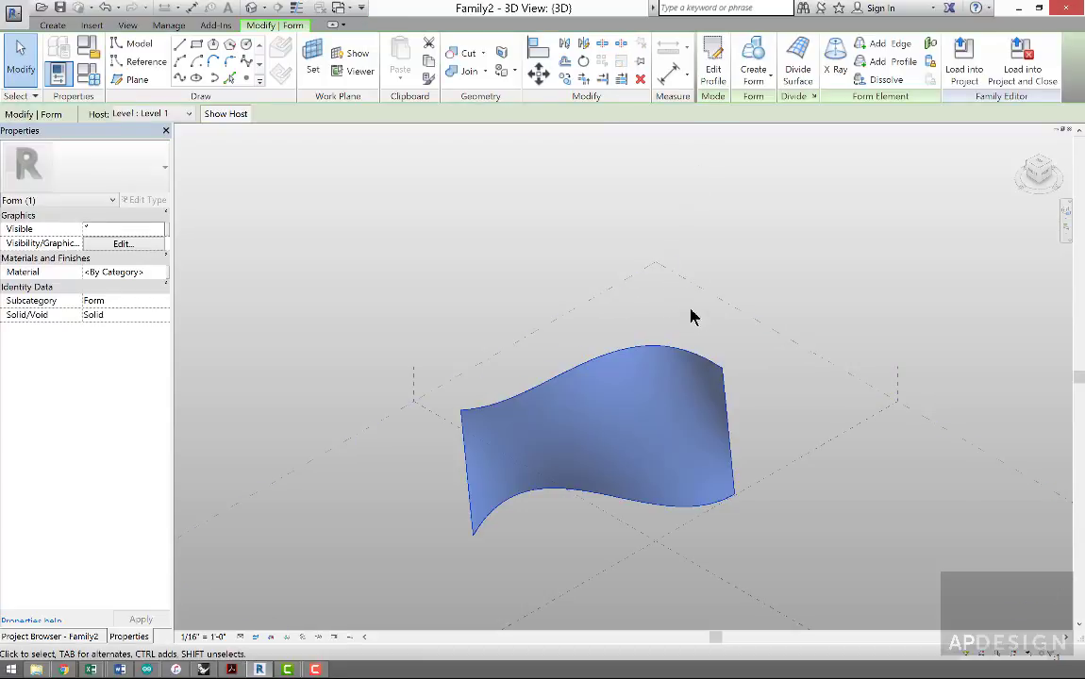
- Inspect the reshaped surface from several angles, then undo the upper profile change and finish the profile edit
{"action": "mouse_move", "coordinate": [702, 325]}
{"action": "middle_mouse_down", "text": "shift"}
{"action": "mouse_move", "coordinate": [731, 281]}
{"action": "mouse_move", "coordinate": [828, 230]}
{"action": "mouse_move", "coordinate": [859, 234]}
{"action": "mouse_move", "coordinate": [686, 247]}
{"action": "mouse_move", "coordinate": [699, 249]}
{"action": "mouse_move", "coordinate": [698, 269]}
{"action": "middle_mouse_up", "text": "shift"}
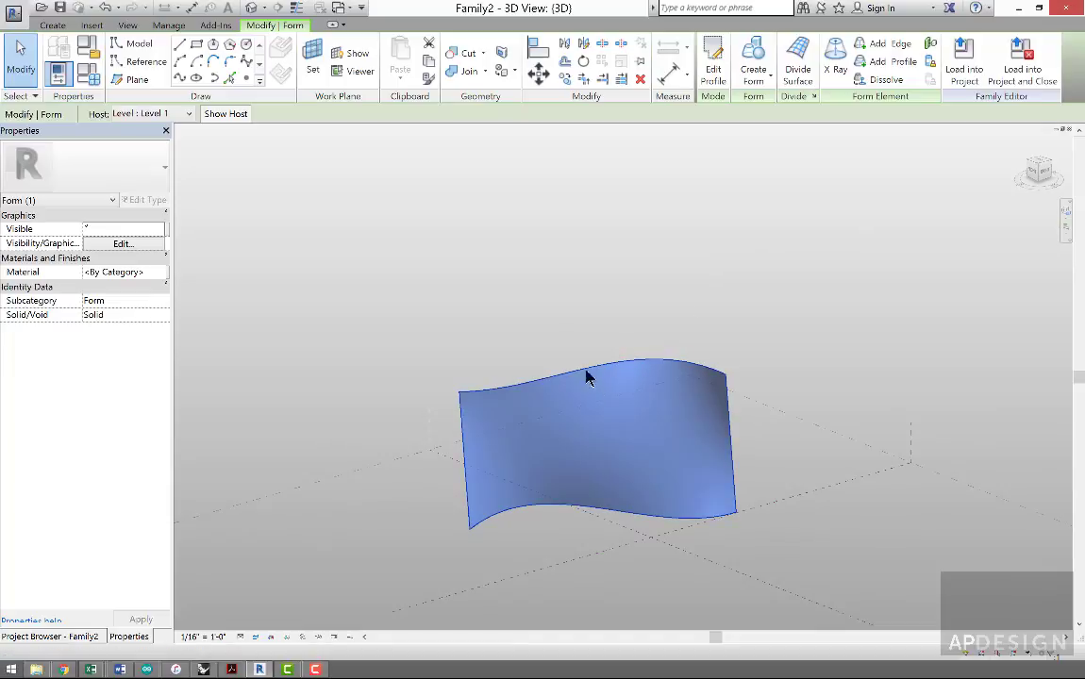
{"action": "scroll", "coordinate": [585, 375], "scroll_direction": "down", "scroll_amount": 3}
{"action": "scroll", "coordinate": [605, 376], "scroll_direction": "up", "scroll_amount": 3}
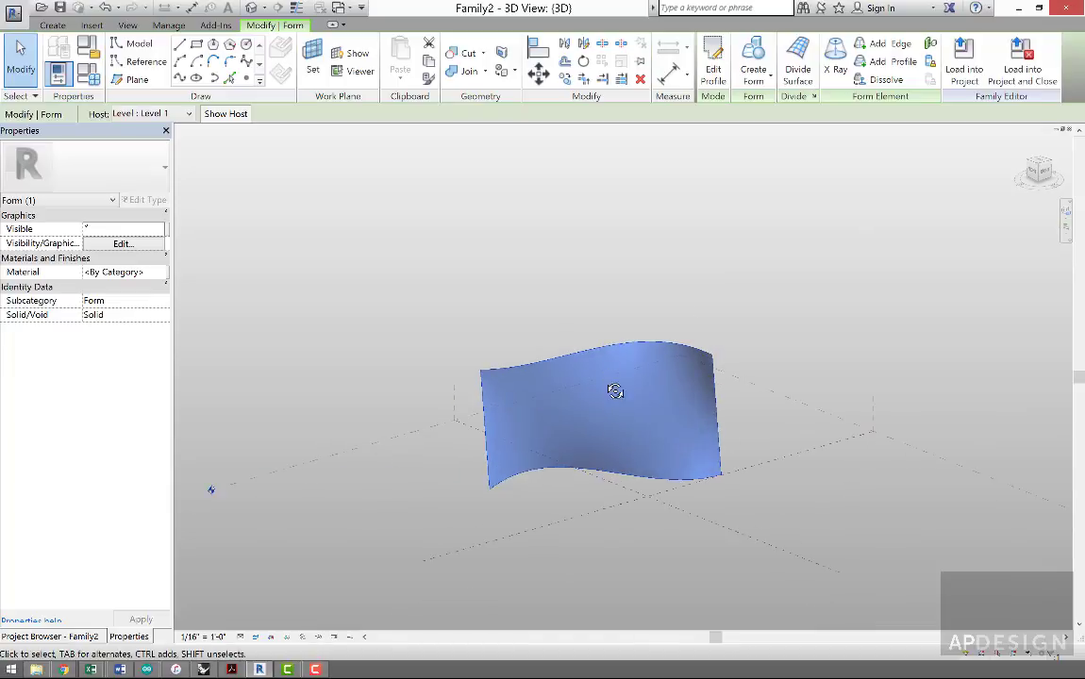
{"action": "middle_click_drag", "start_coordinate": [606, 387], "coordinate": [569, 358], "text": "shift"}
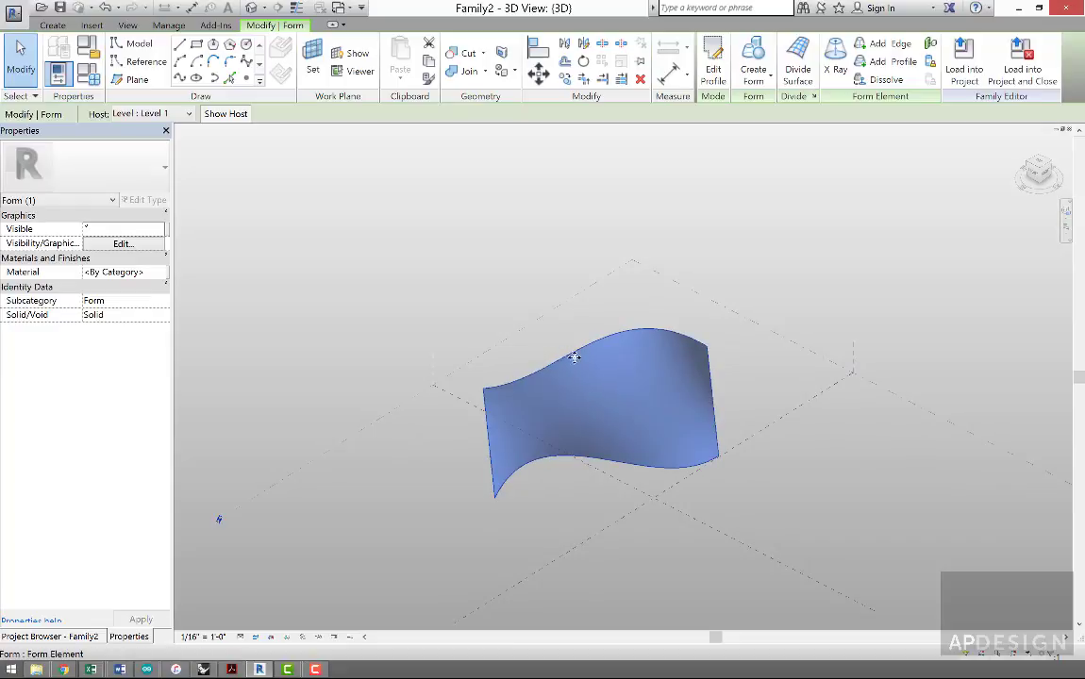
{"action": "double_click", "coordinate": [704, 331]}
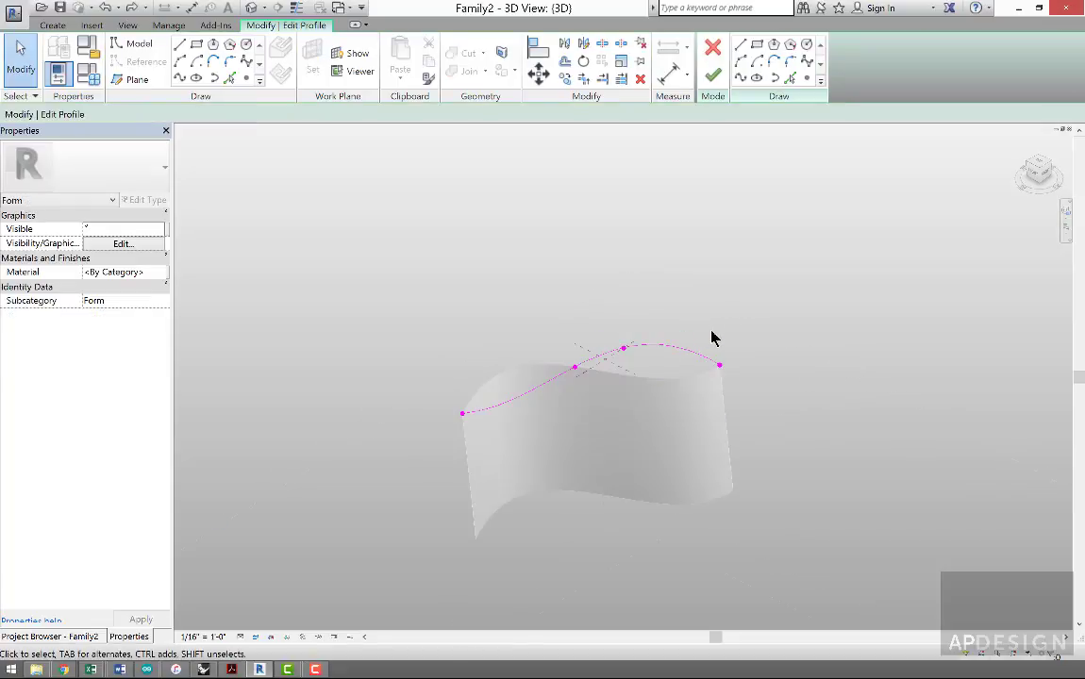
{"action": "key", "text": "ctrl+z"}
{"action": "left_click", "coordinate": [712, 75]}
{"action": "scroll", "coordinate": [645, 385], "scroll_direction": "down", "scroll_amount": 3}
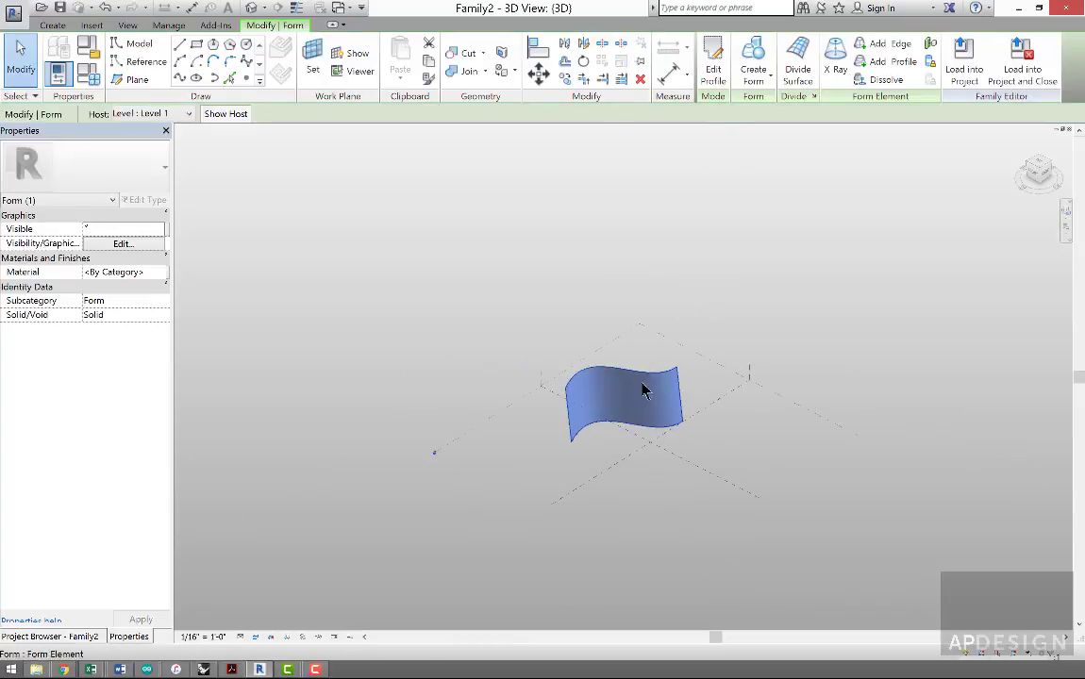
- Divide the curved form's surface into a grid of 6 U and 6 V divisions
{"action": "key", "text": "Escape"}
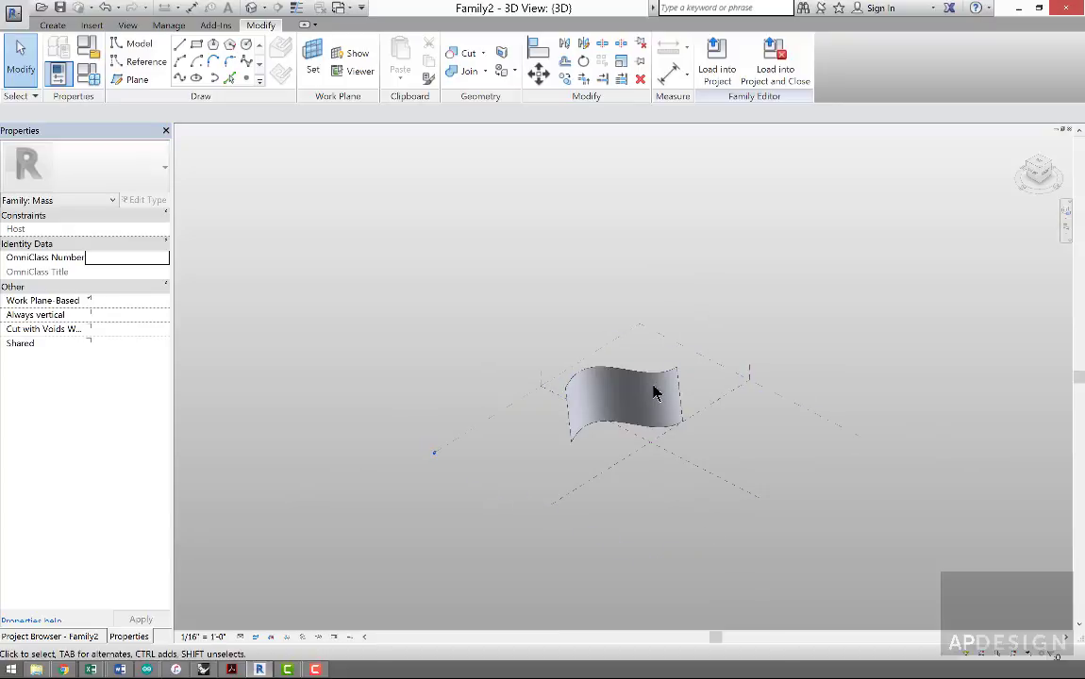
{"action": "left_click", "coordinate": [651, 372]}
{"action": "key", "text": "Escape"}
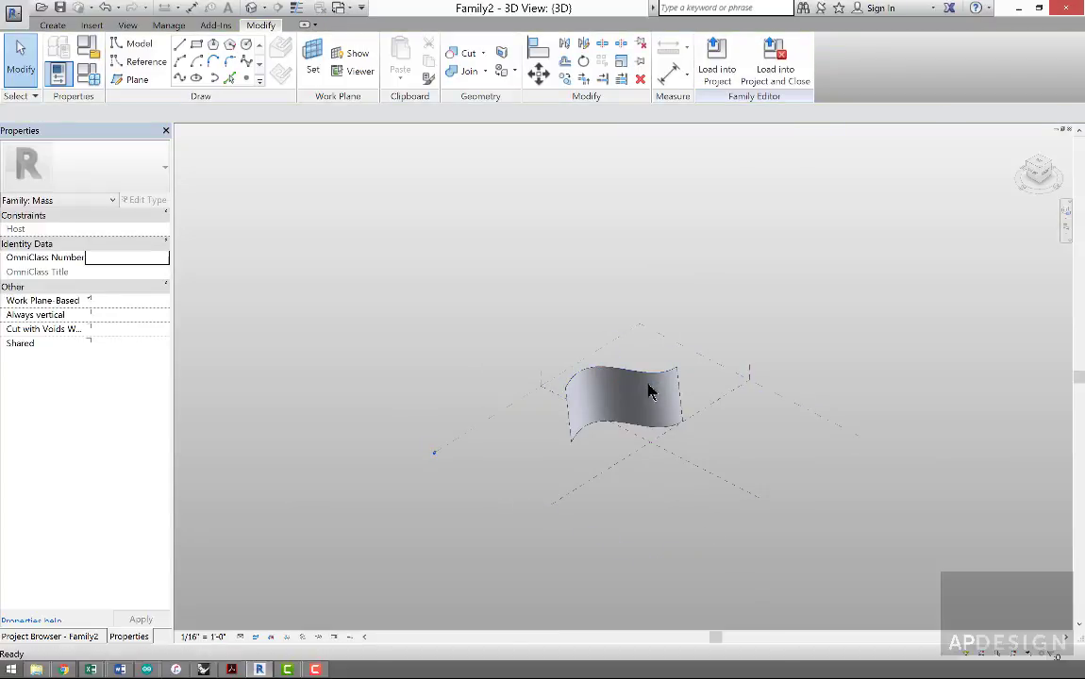
{"action": "left_click", "coordinate": [675, 382]}
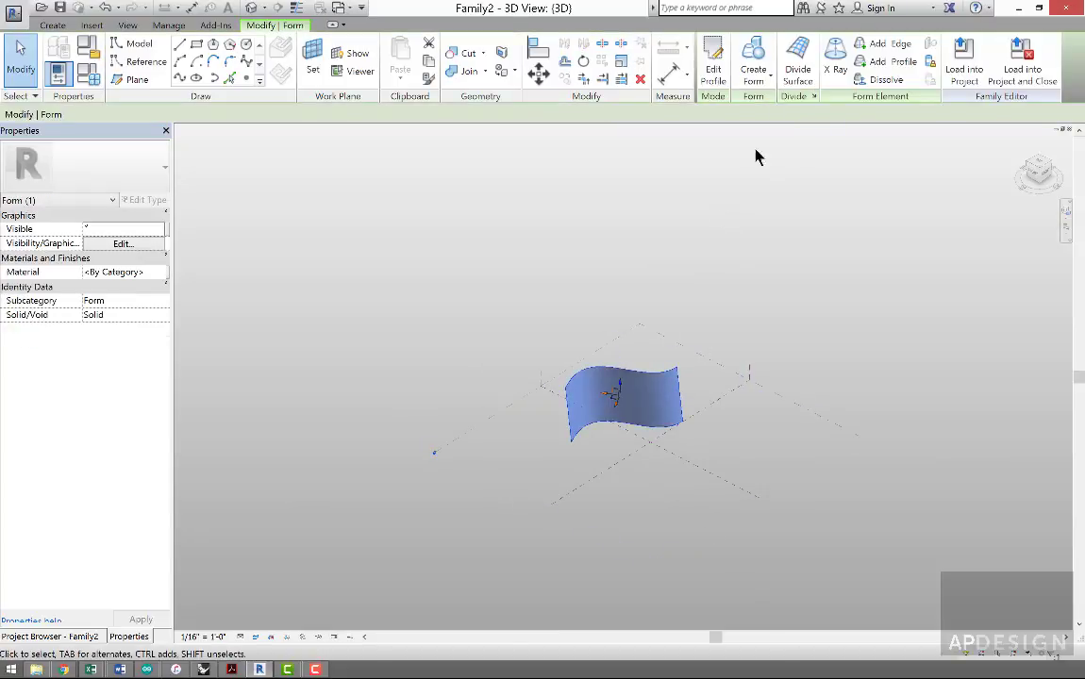
{"action": "left_click", "coordinate": [797, 58]}
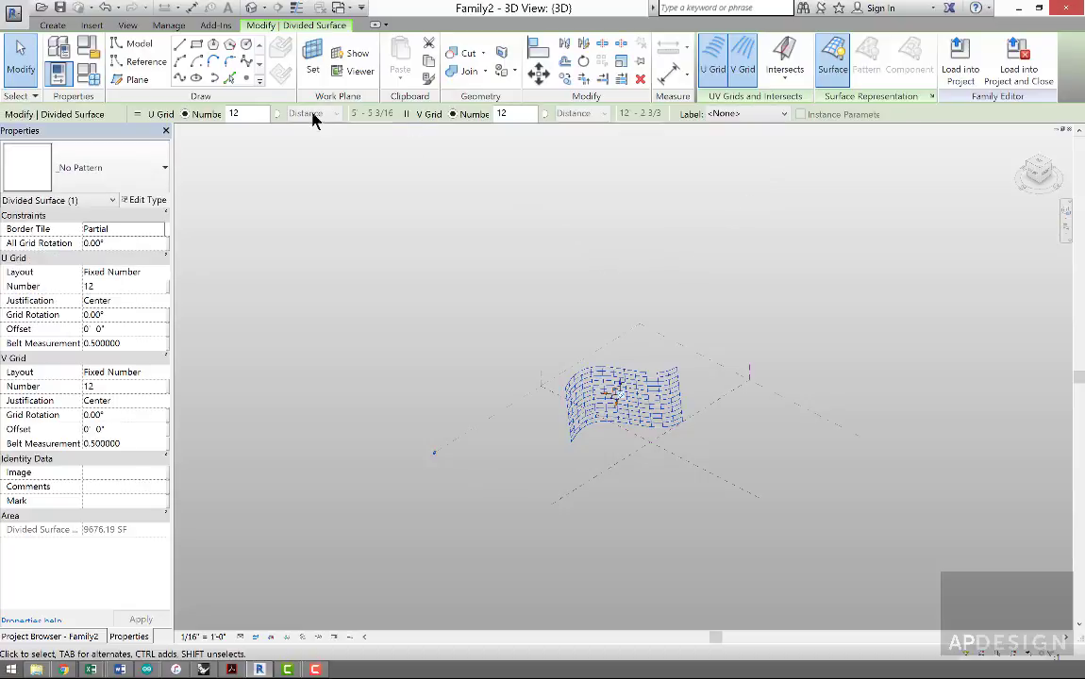
{"action": "left_click_drag", "start_coordinate": [258, 119], "coordinate": [222, 120]}
{"action": "type", "text": "6"}
{"action": "key", "text": "Return"}
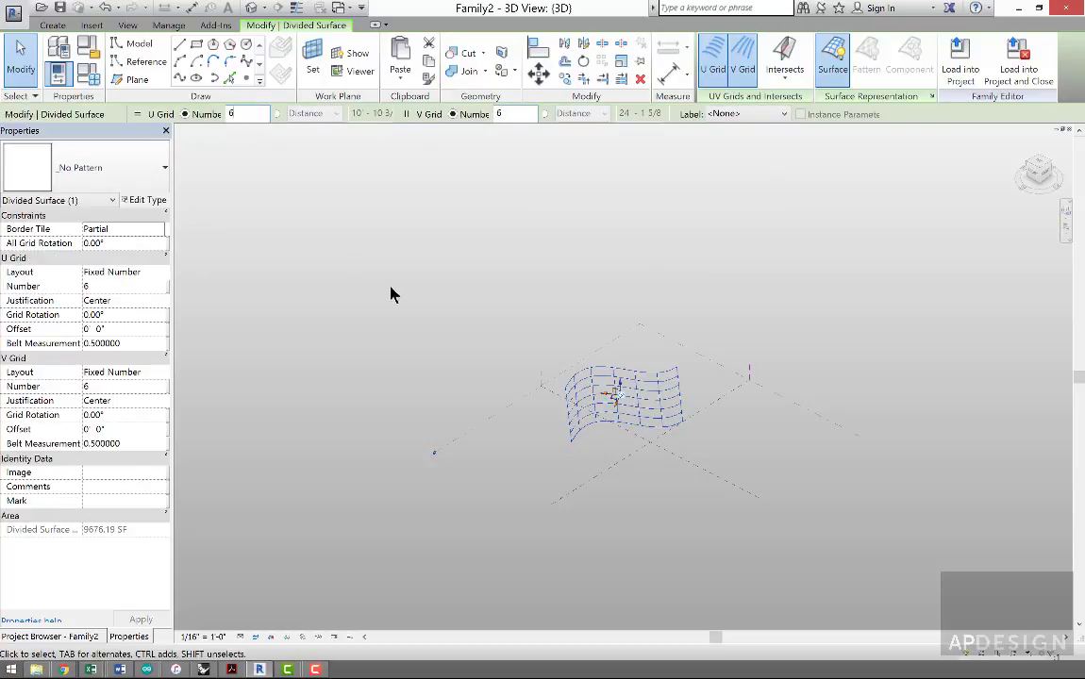
- Turn on the display of nodes in the divided surface's representation settings
{"action": "left_click", "coordinate": [573, 340]}
{"action": "scroll", "coordinate": [581, 351], "scroll_direction": "up", "scroll_amount": 4}
{"action": "left_click", "coordinate": [622, 382]}
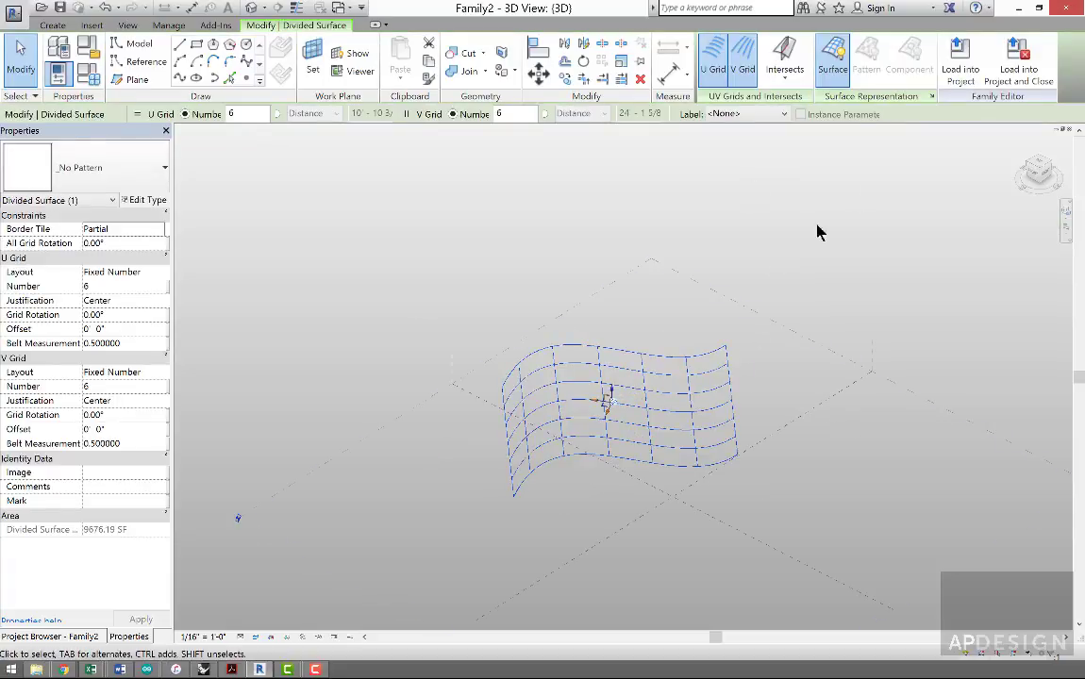
{"action": "left_click", "coordinate": [930, 102]}
{"action": "left_click", "coordinate": [440, 340]}
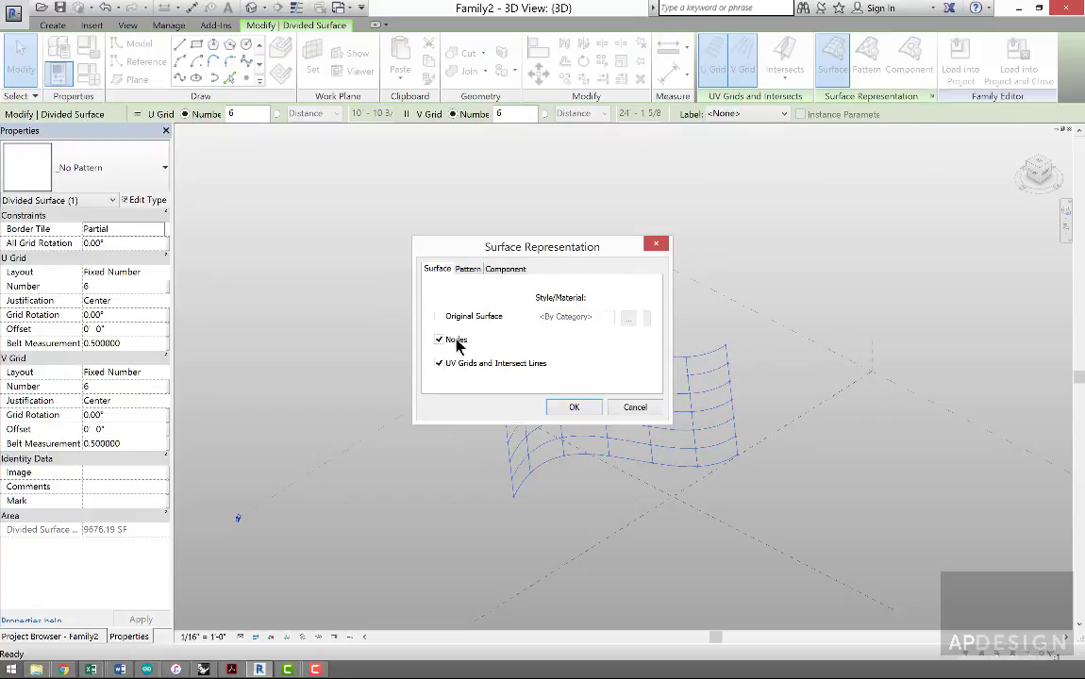
{"action": "left_click", "coordinate": [576, 407]}
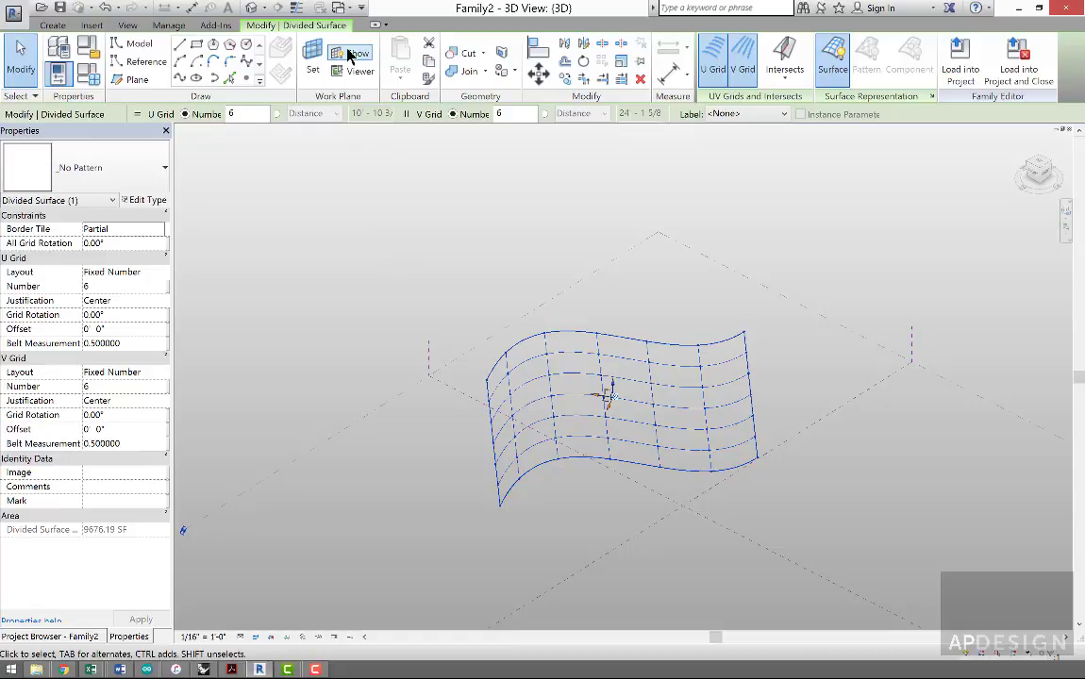
- Load the CustomFrame family into Family2 and leave the component placement without placing an instance
{"action": "left_click", "coordinate": [347, 8]}
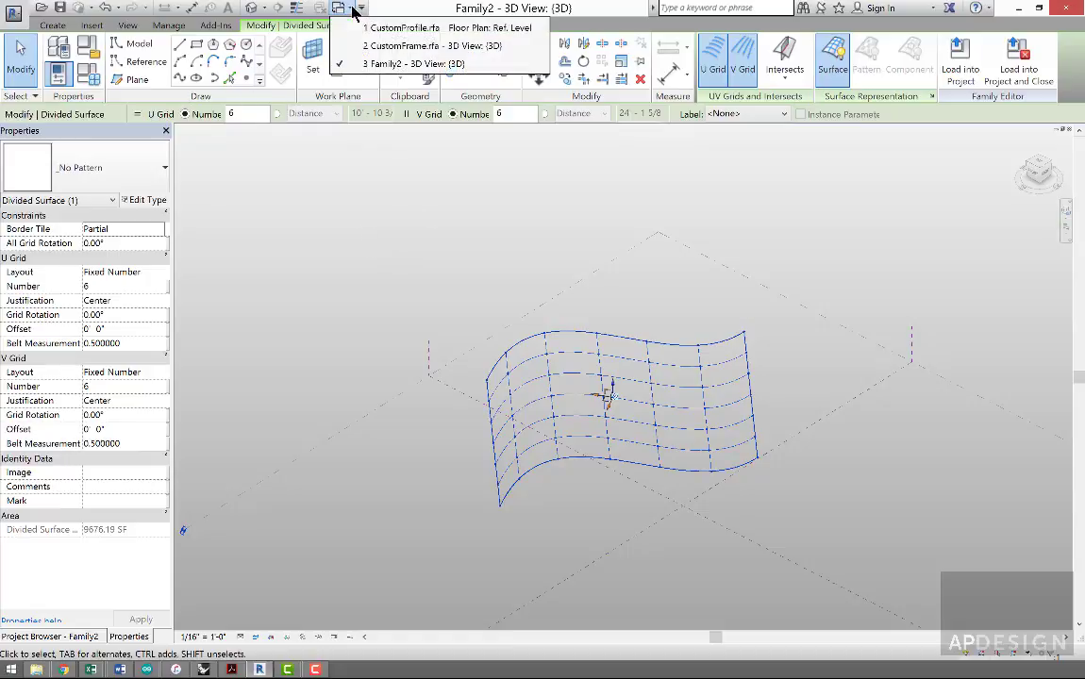
{"action": "left_click", "coordinate": [382, 52]}
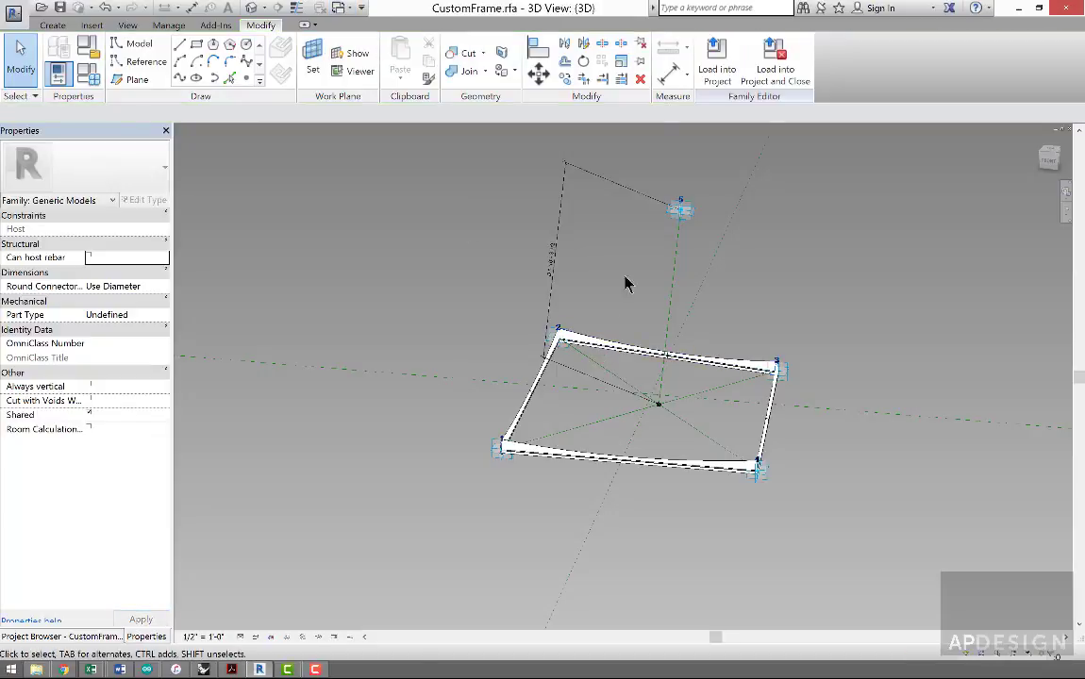
{"action": "left_click", "coordinate": [716, 66]}
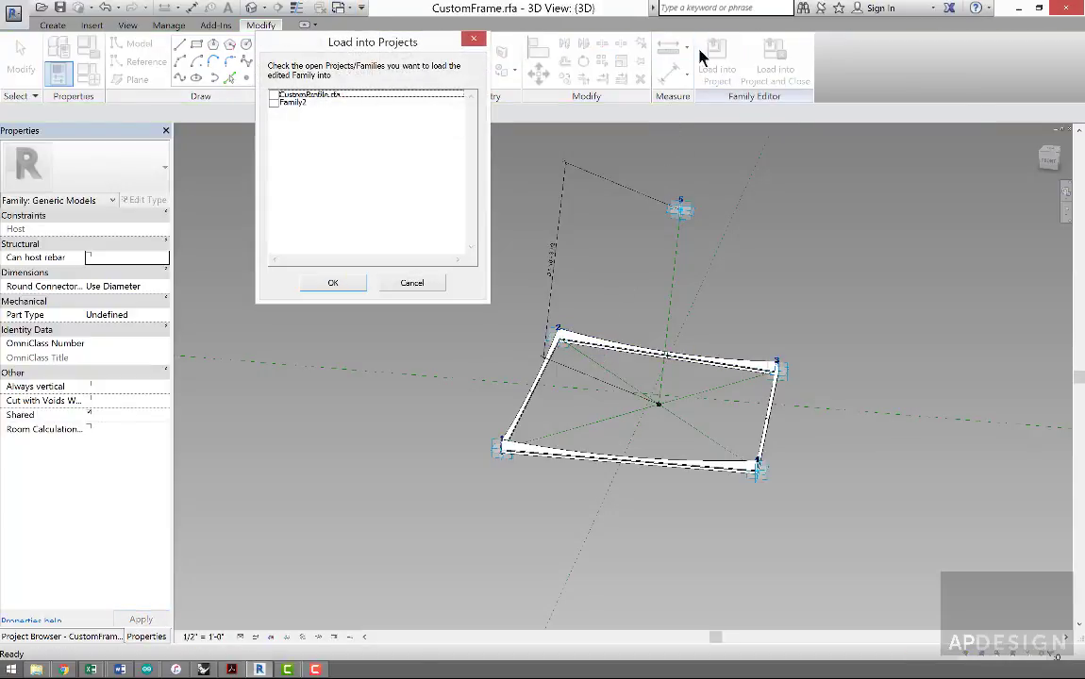
{"action": "left_click", "coordinate": [274, 102]}
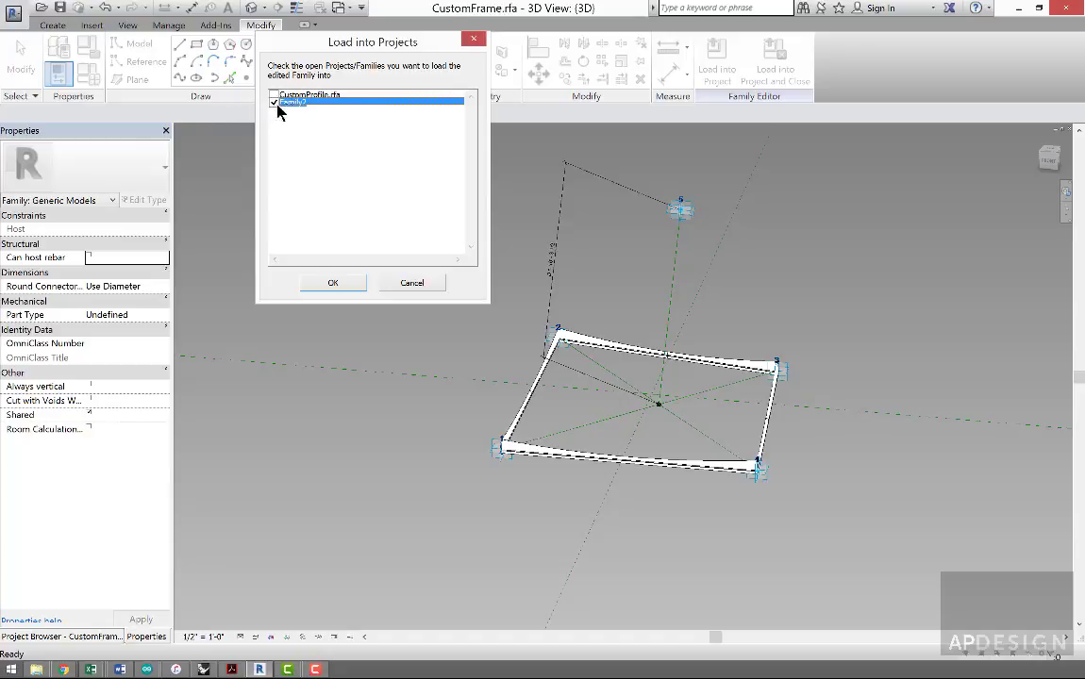
{"action": "left_click", "coordinate": [333, 281]}
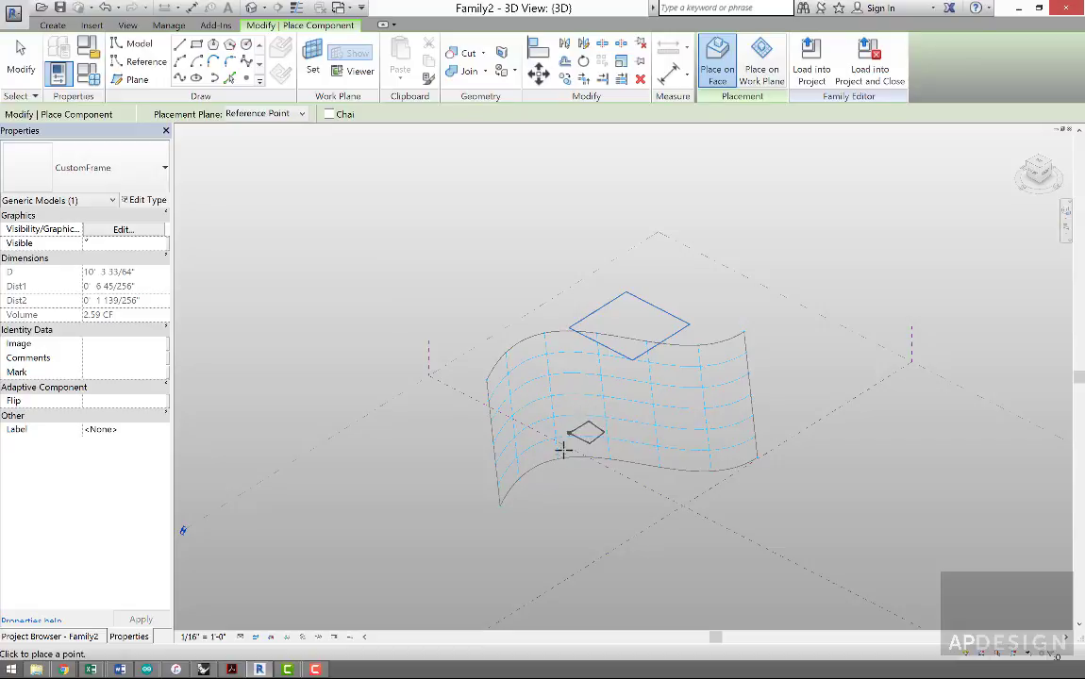
{"action": "scroll", "coordinate": [563, 450], "scroll_direction": "up", "scroll_amount": 2}
{"action": "middle_click_drag", "start_coordinate": [563, 450], "coordinate": [572, 383], "text": "shift"}
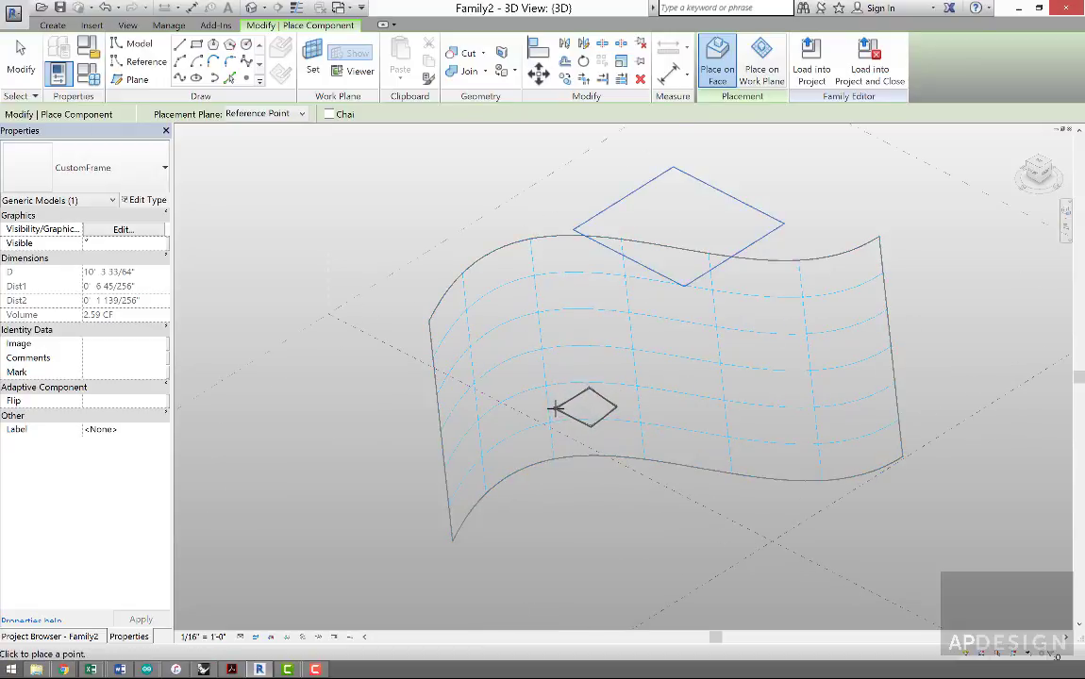
{"action": "scroll", "coordinate": [555, 407], "scroll_direction": "down", "scroll_amount": 3}
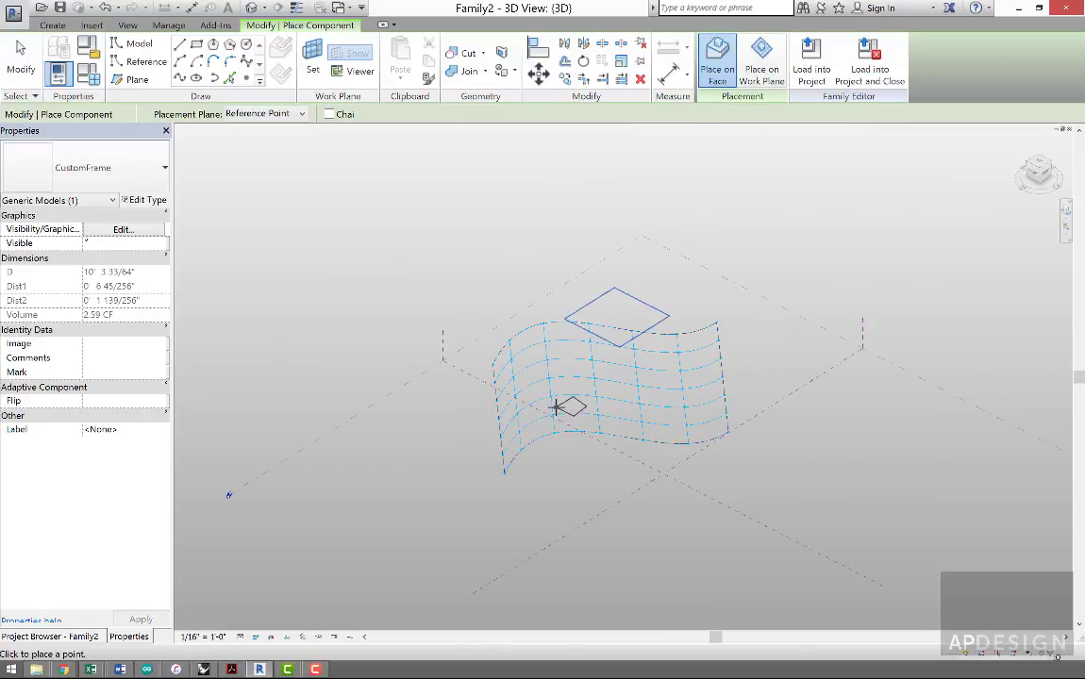
{"action": "key", "text": "Escape"}
- Place a reference point beside the divided surface and move it toward the surface, with an offset of about 53' 8"
{"action": "left_click", "coordinate": [246, 78]}
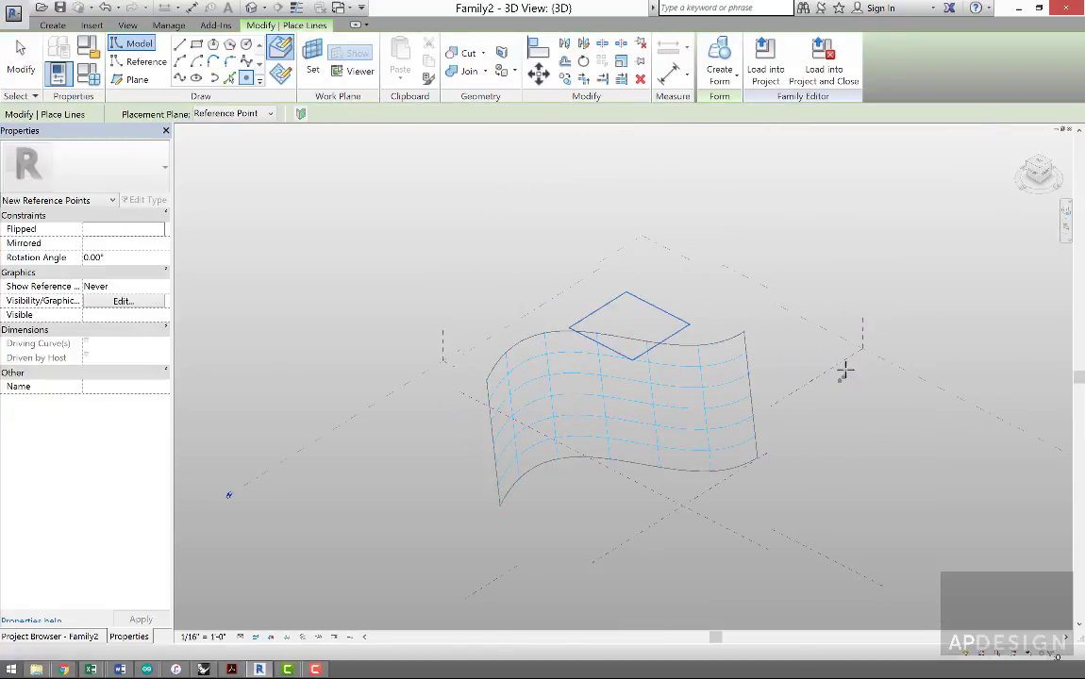
{"action": "left_click", "coordinate": [21, 66]}
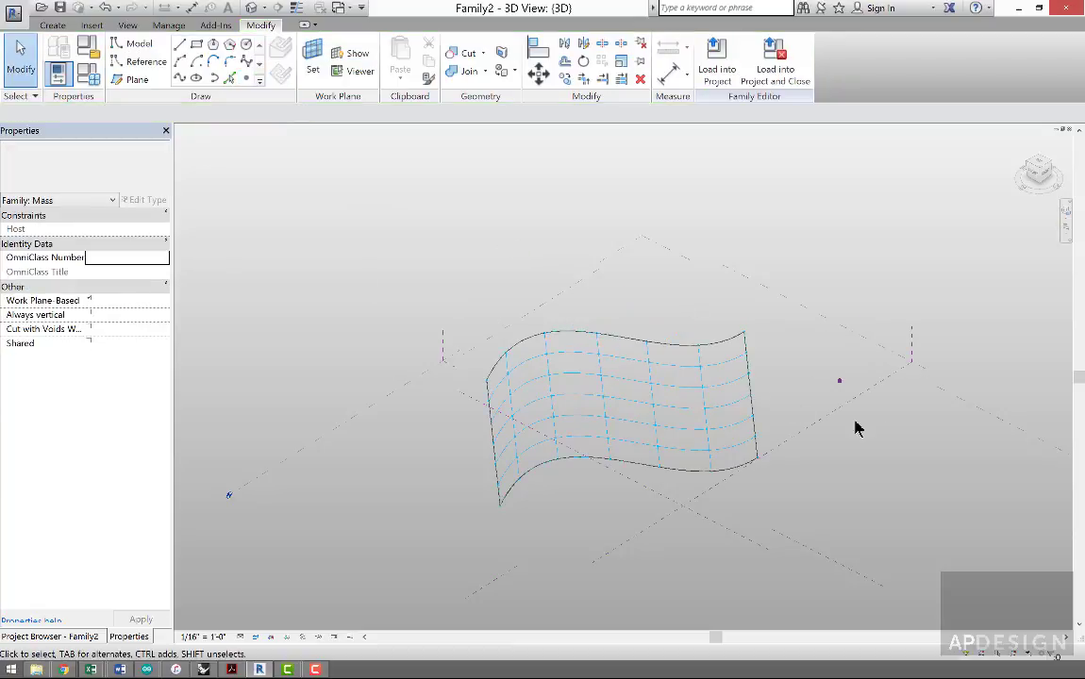
{"action": "left_click", "coordinate": [842, 385]}
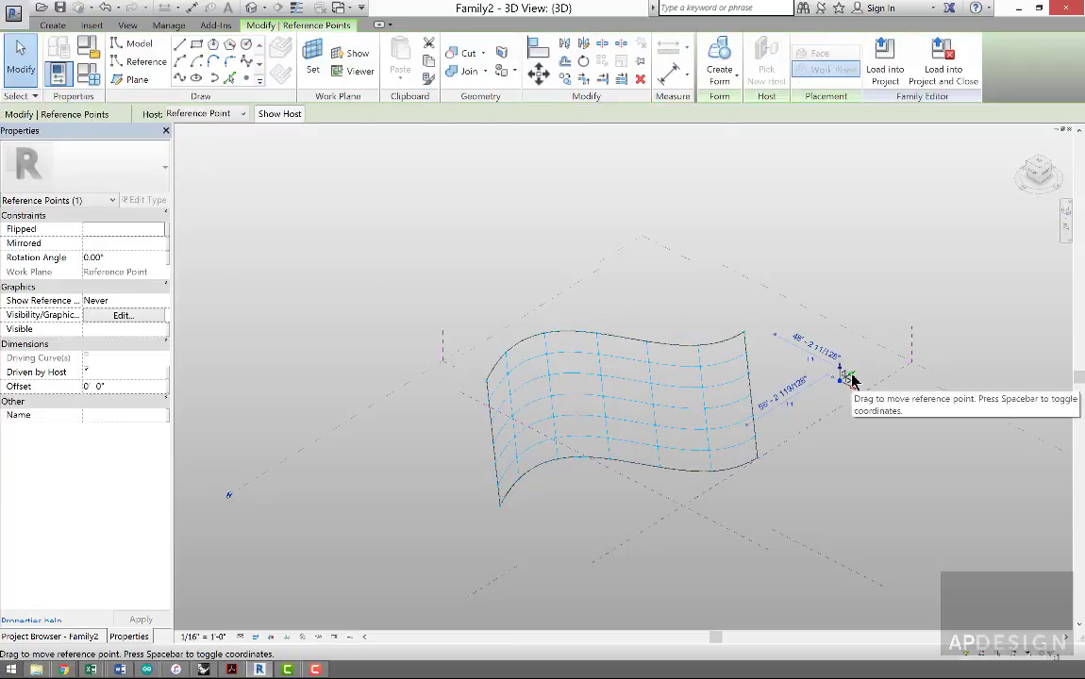
{"action": "left_click_drag", "start_coordinate": [846, 379], "coordinate": [652, 402]}
{"action": "mouse_move", "coordinate": [620, 474]}
{"action": "middle_mouse_down", "text": "shift"}
{"action": "mouse_move", "coordinate": [691, 428]}
{"action": "mouse_move", "coordinate": [629, 476]}
{"action": "middle_mouse_up", "text": "shift"}
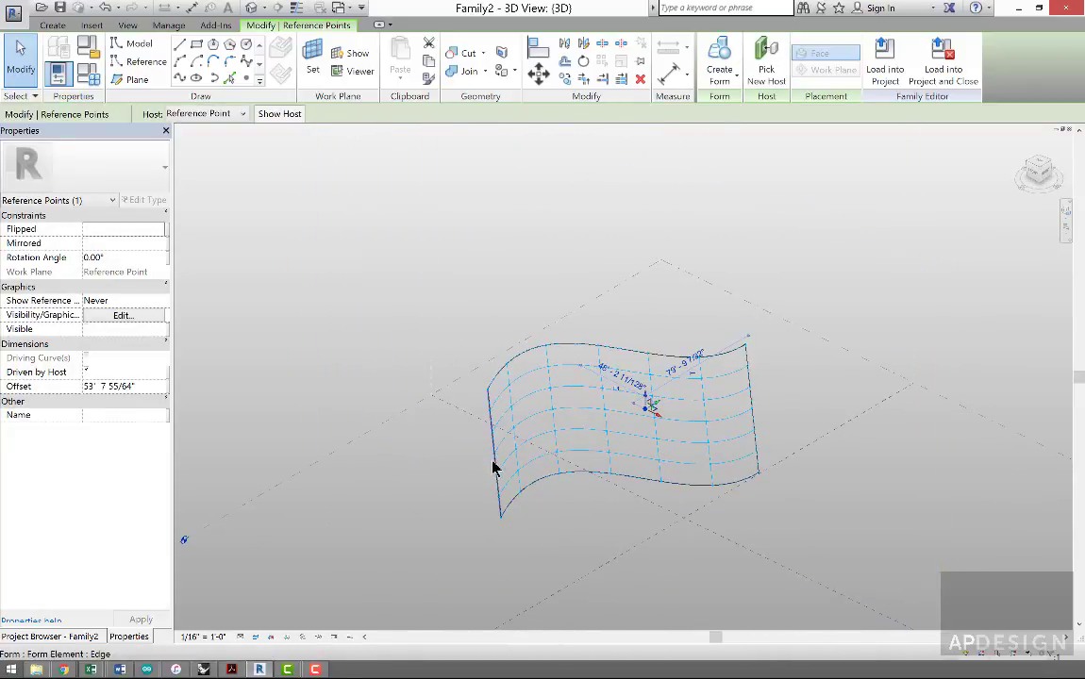
{"action": "key", "text": "Escape"}
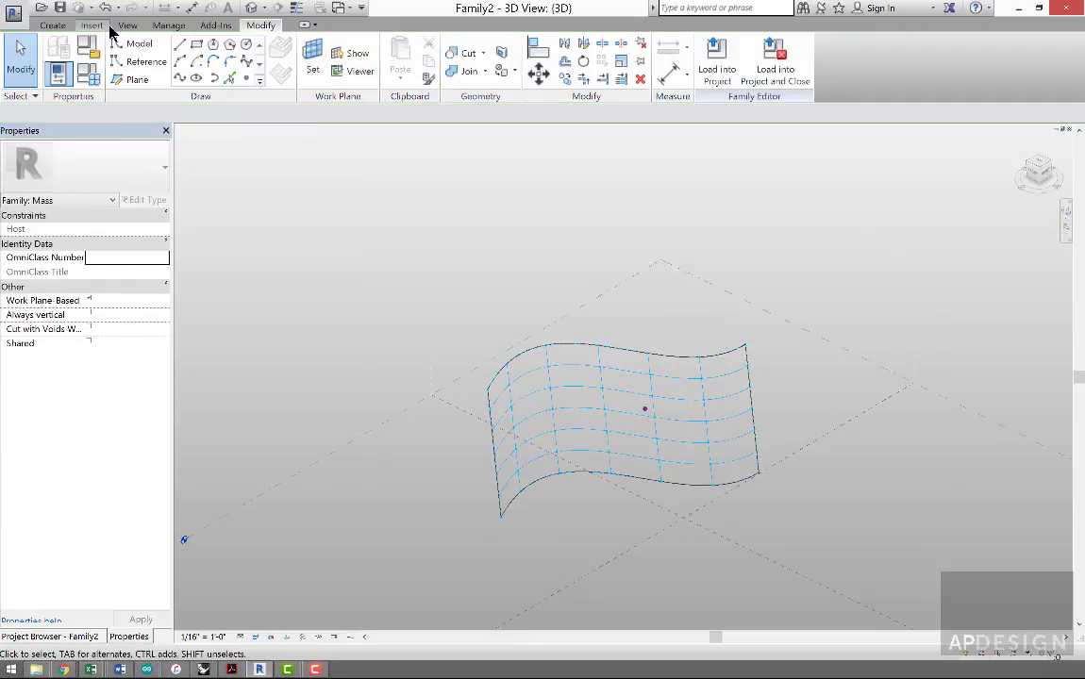
- Place a CustomFrame component on four neighbouring grid nodes near the surface's lower corner, with its fifth point on the reference point
{"action": "left_click", "coordinate": [53, 25]}
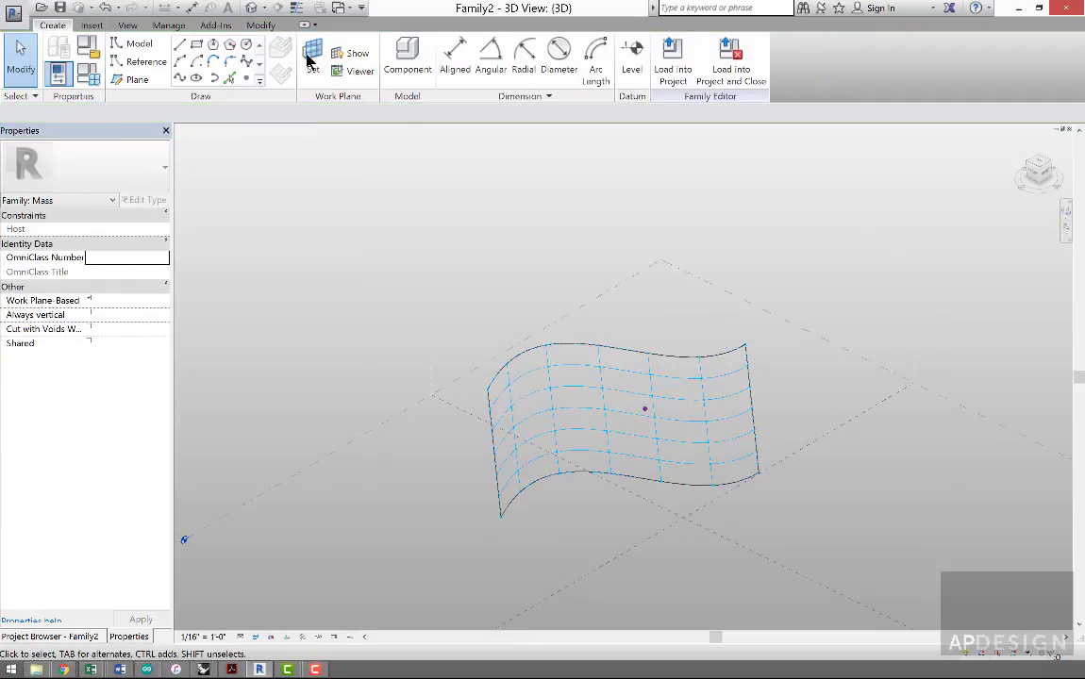
{"action": "left_click", "coordinate": [410, 78]}
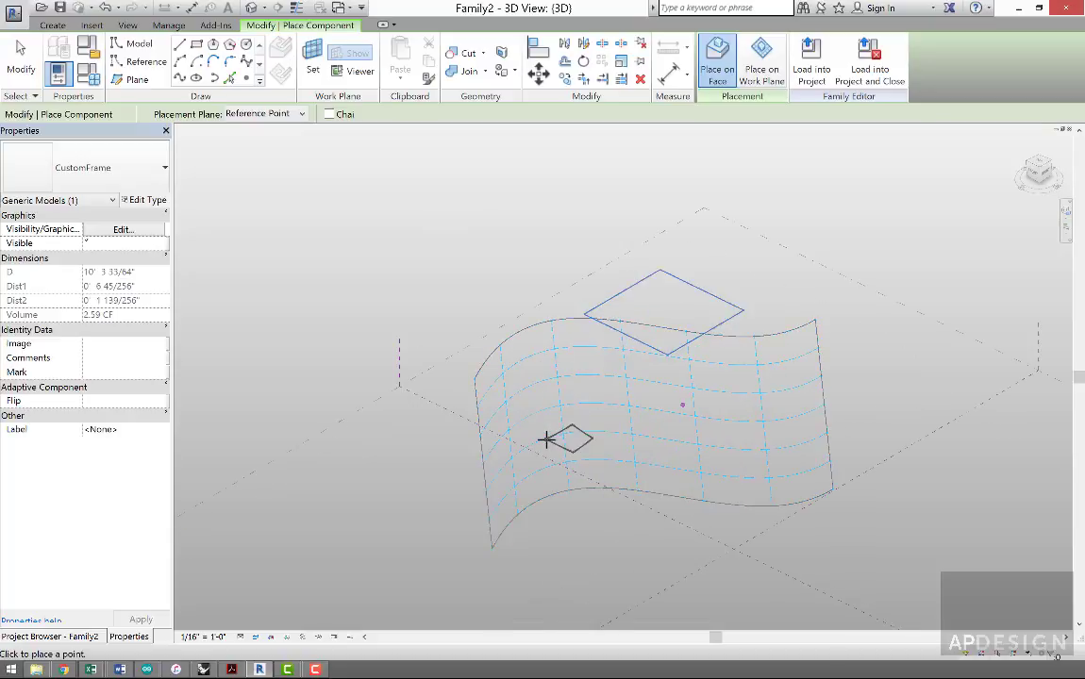
{"action": "scroll", "coordinate": [535, 449], "scroll_direction": "up", "scroll_amount": 3}
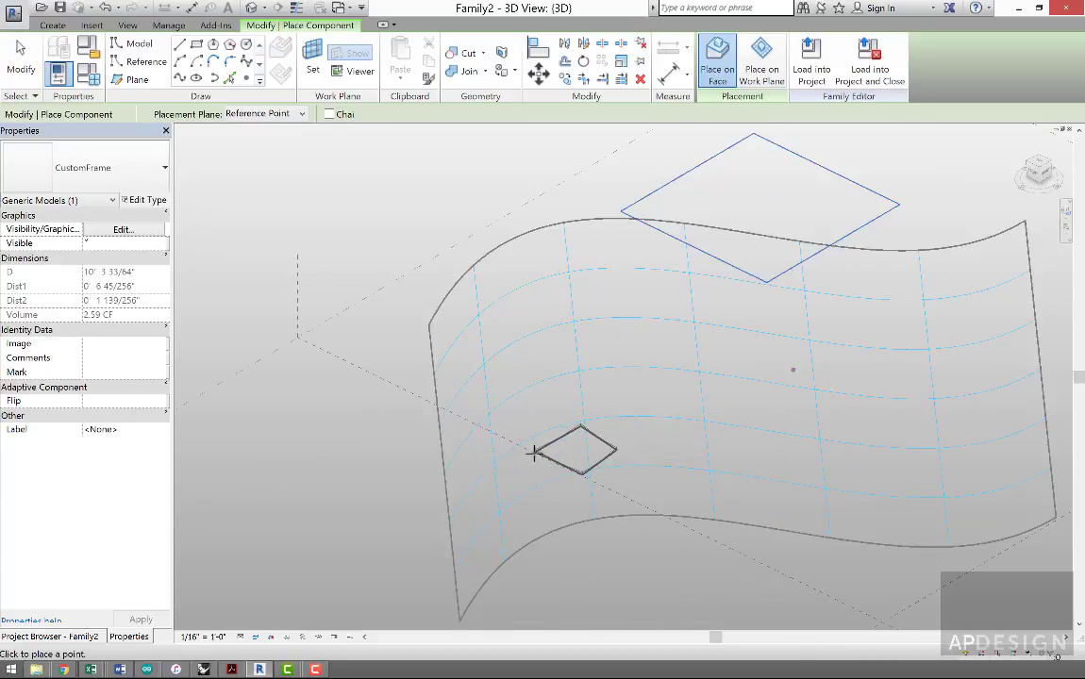
{"action": "left_click", "coordinate": [499, 512]}
{"action": "left_click", "coordinate": [494, 465]}
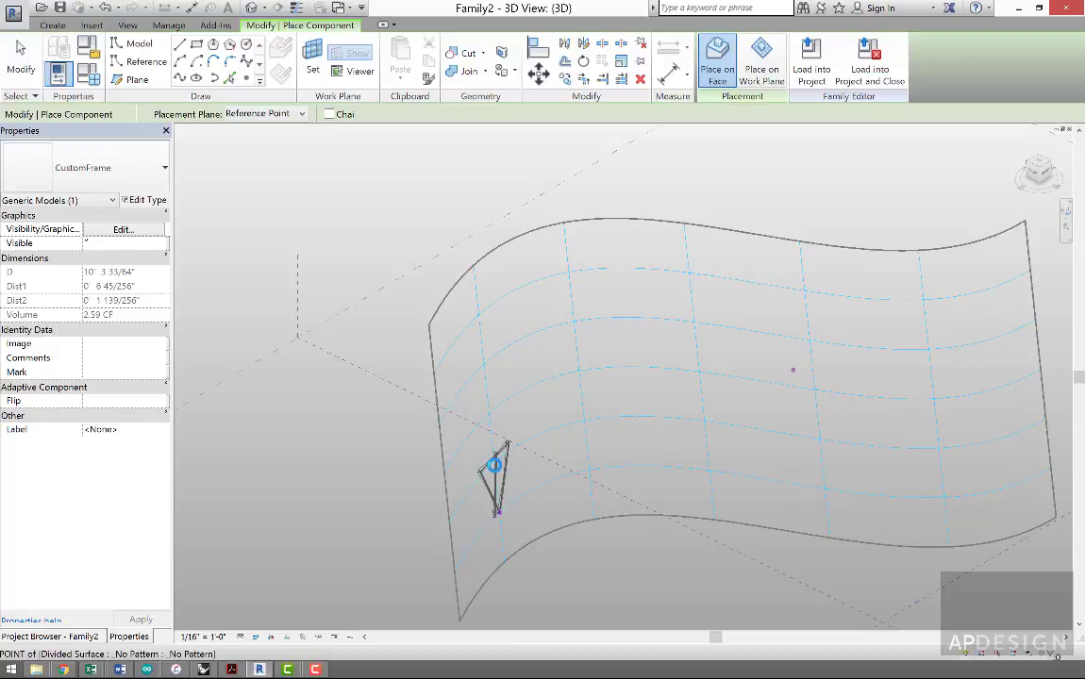
{"action": "key", "text": "Escape"}
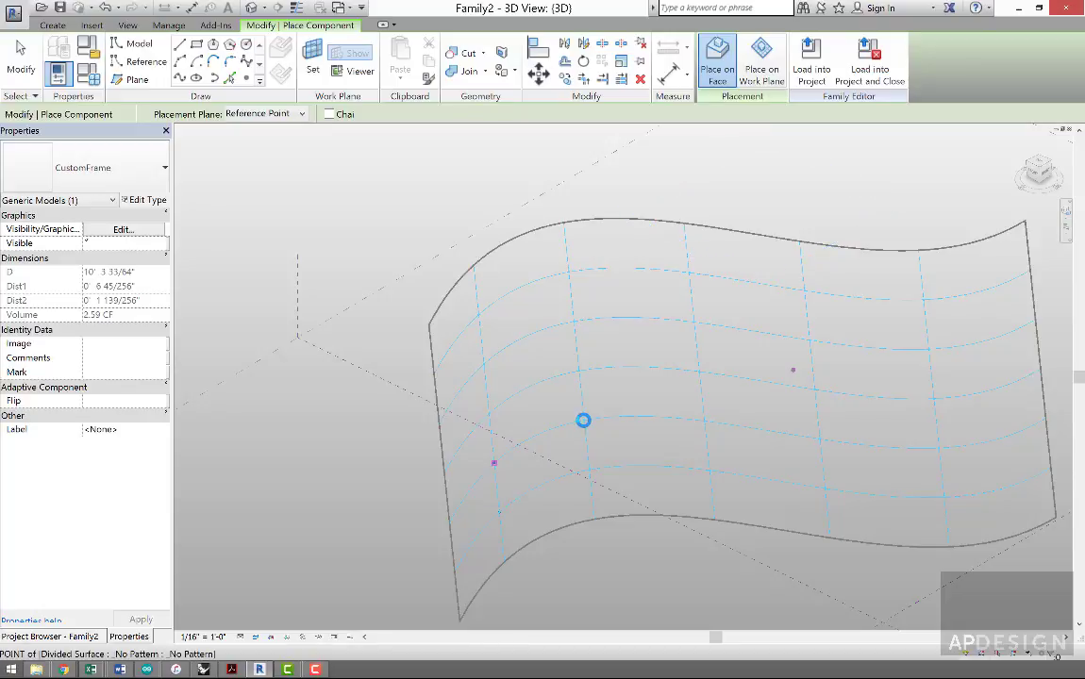
{"action": "left_click", "coordinate": [583, 420]}
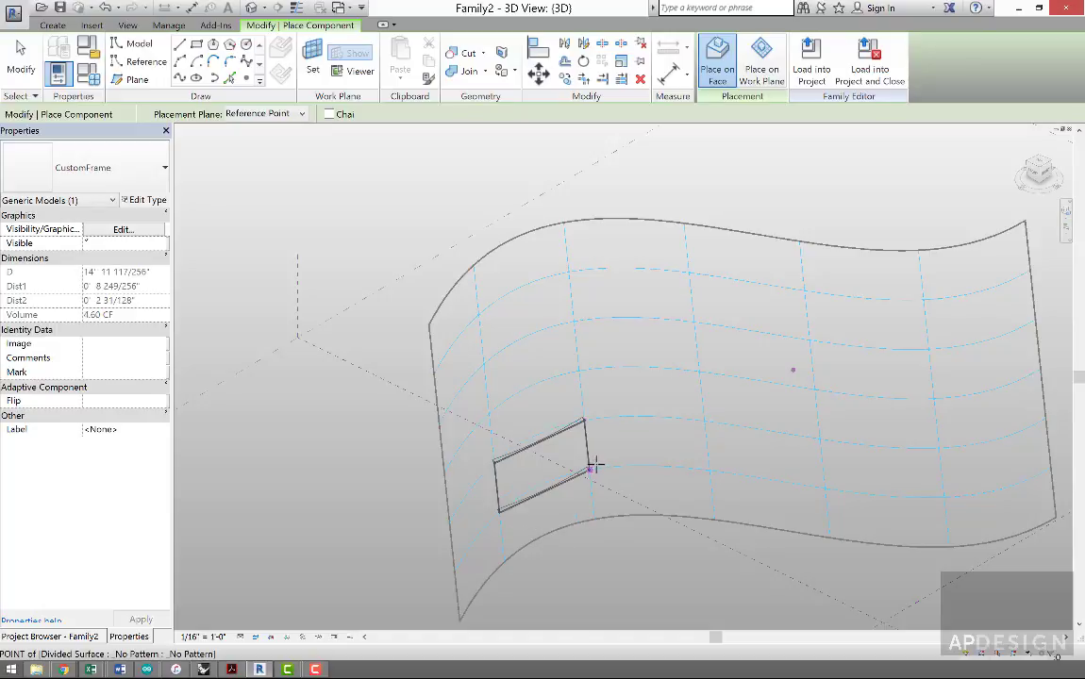
{"action": "left_click", "coordinate": [590, 468]}
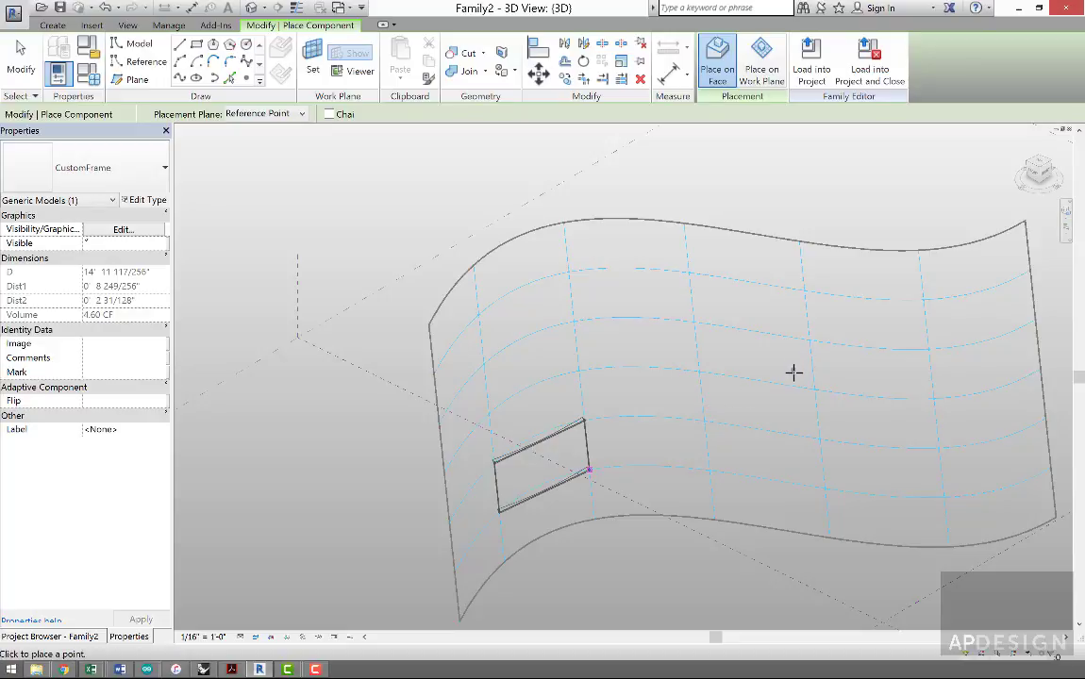
{"action": "scroll", "coordinate": [793, 371], "scroll_direction": "down", "scroll_amount": 4}
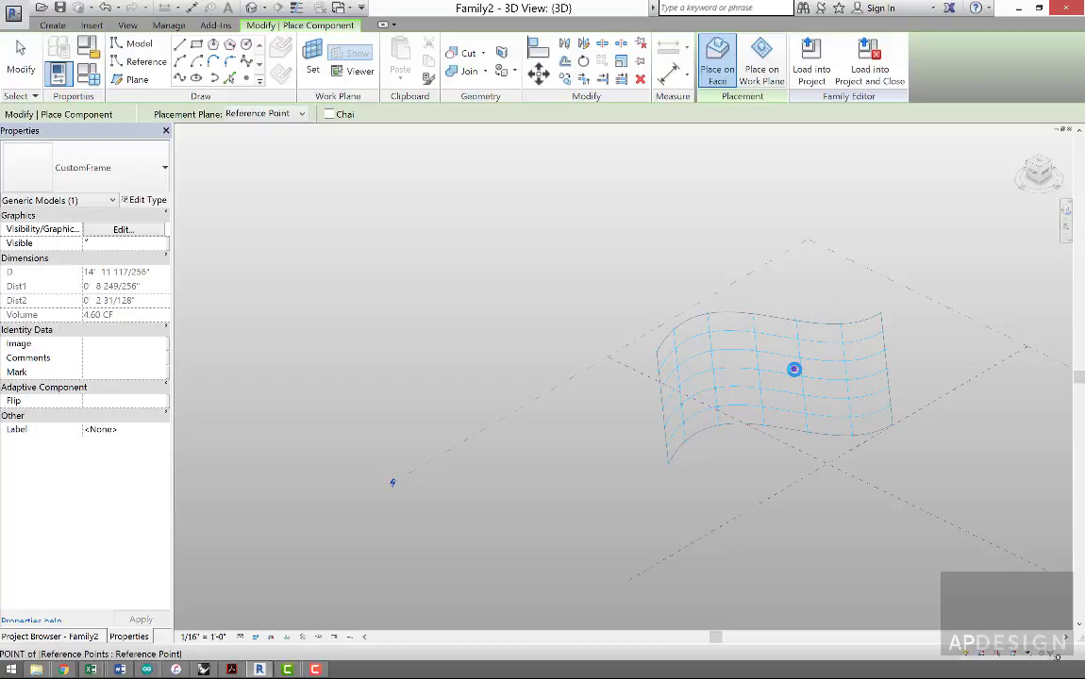
{"action": "left_click", "coordinate": [793, 369]}
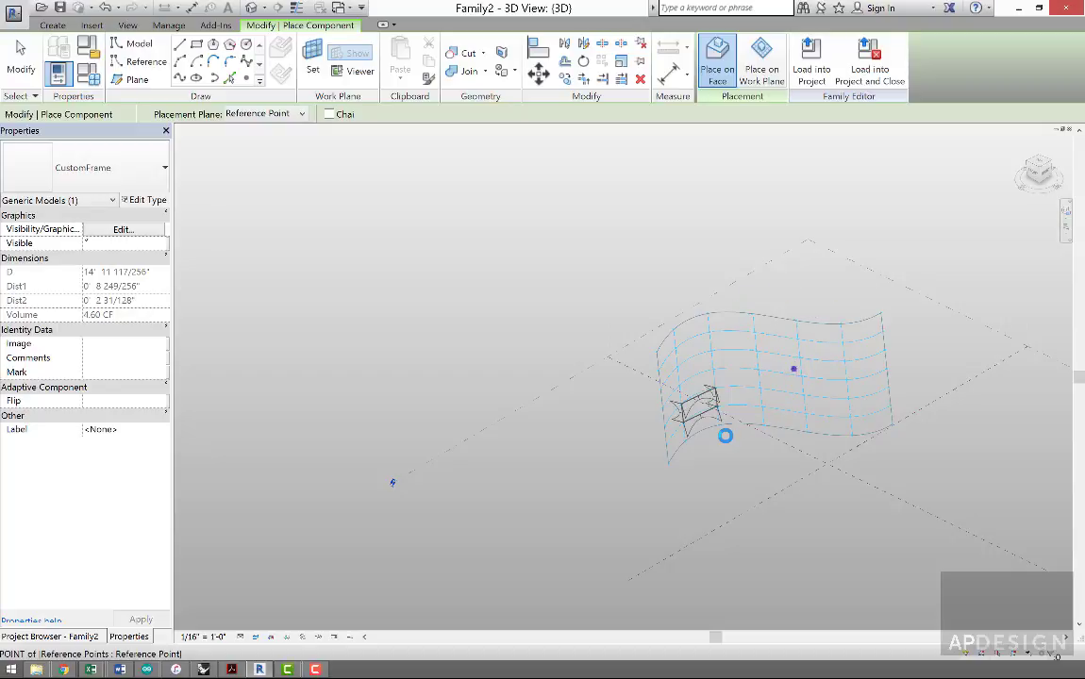
{"action": "left_click", "coordinate": [21, 58]}
- Examine the placed CustomFrame component from another angle and review its distance and depth properties
{"action": "scroll", "coordinate": [714, 439], "scroll_direction": "up", "scroll_amount": 3}
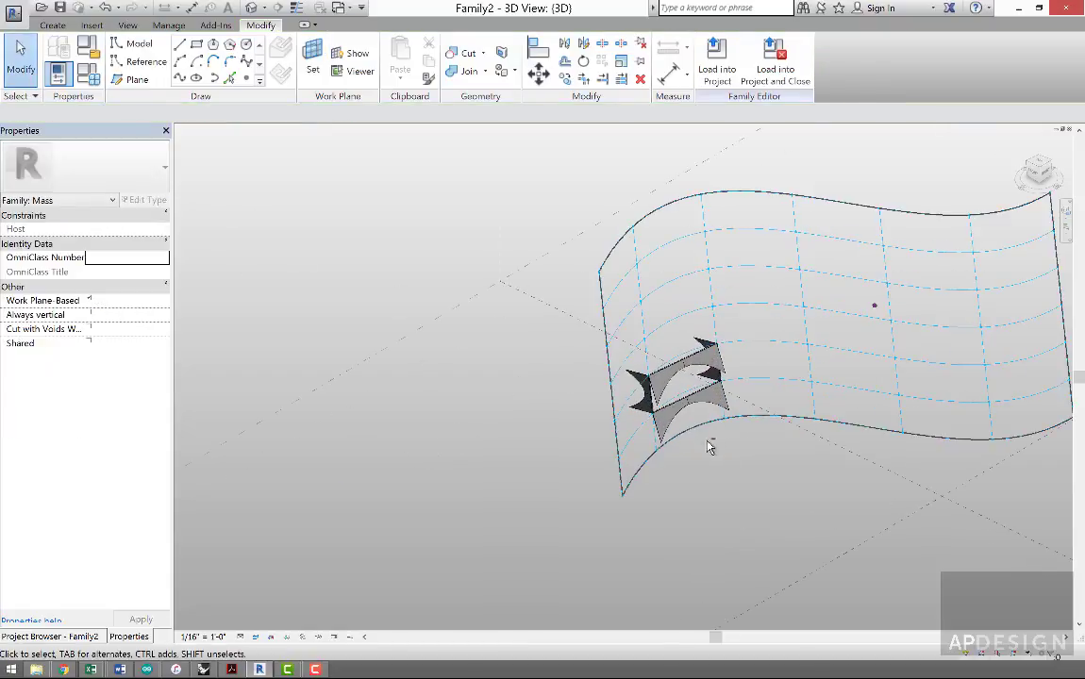
{"action": "middle_click_drag", "start_coordinate": [709, 444], "coordinate": [744, 448], "text": "shift"}
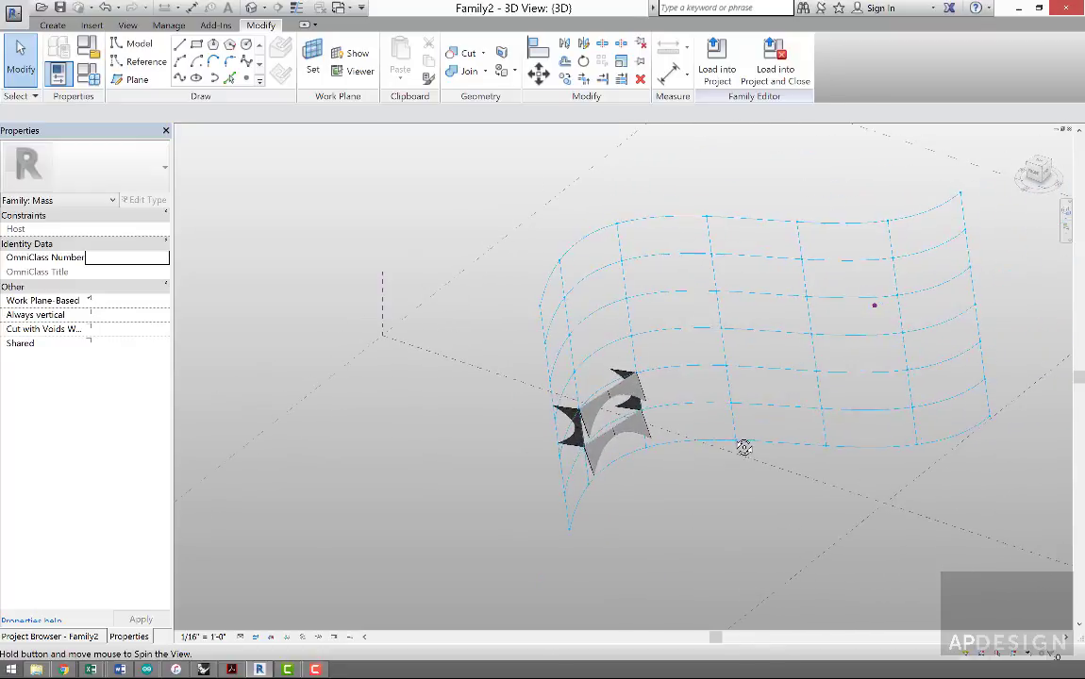
{"action": "left_click", "coordinate": [634, 402]}
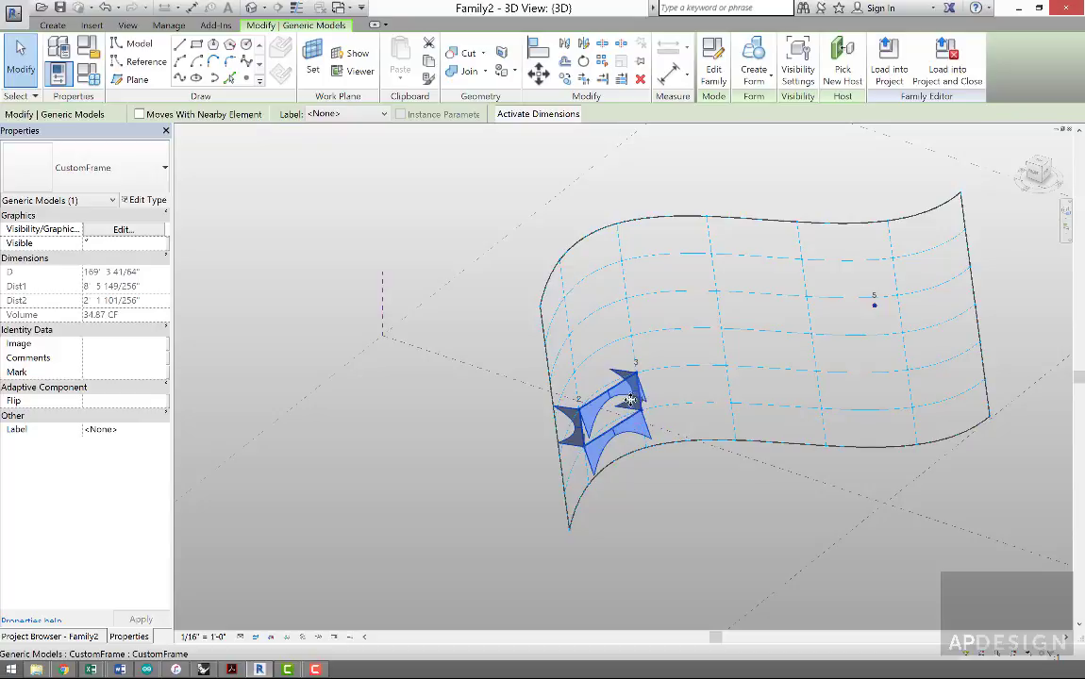
{"action": "left_click", "coordinate": [645, 457]}
{"action": "left_click", "coordinate": [636, 441]}
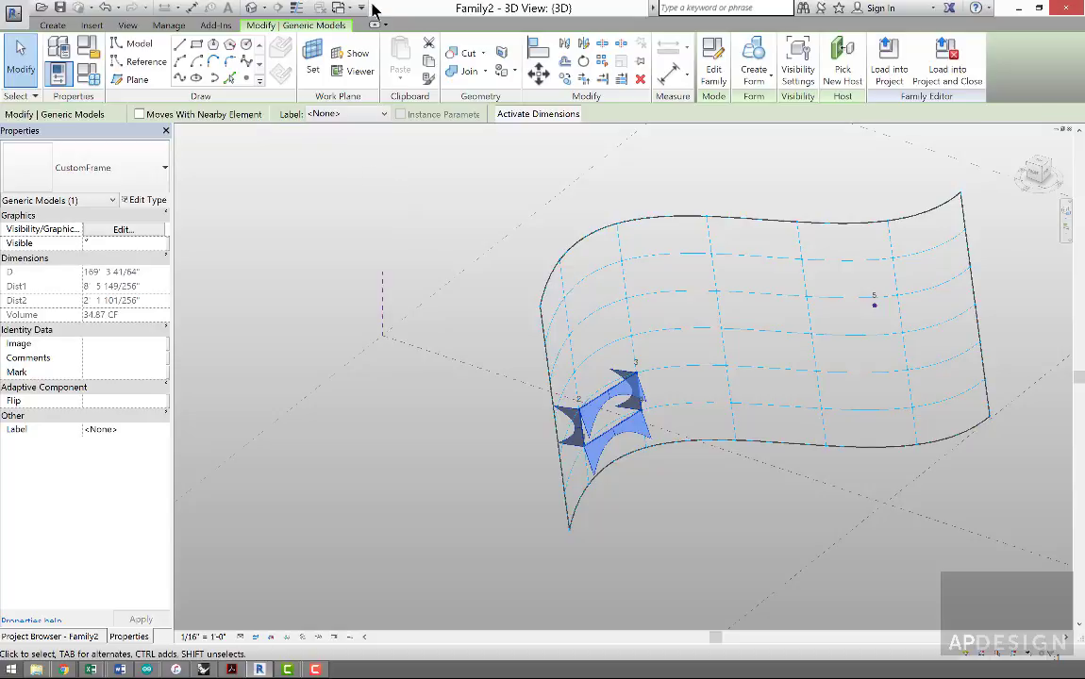
- In the CustomFrame family, set the orientation of the four corner adaptive points to Host (xyz)
{"action": "left_click", "coordinate": [340, 9]}
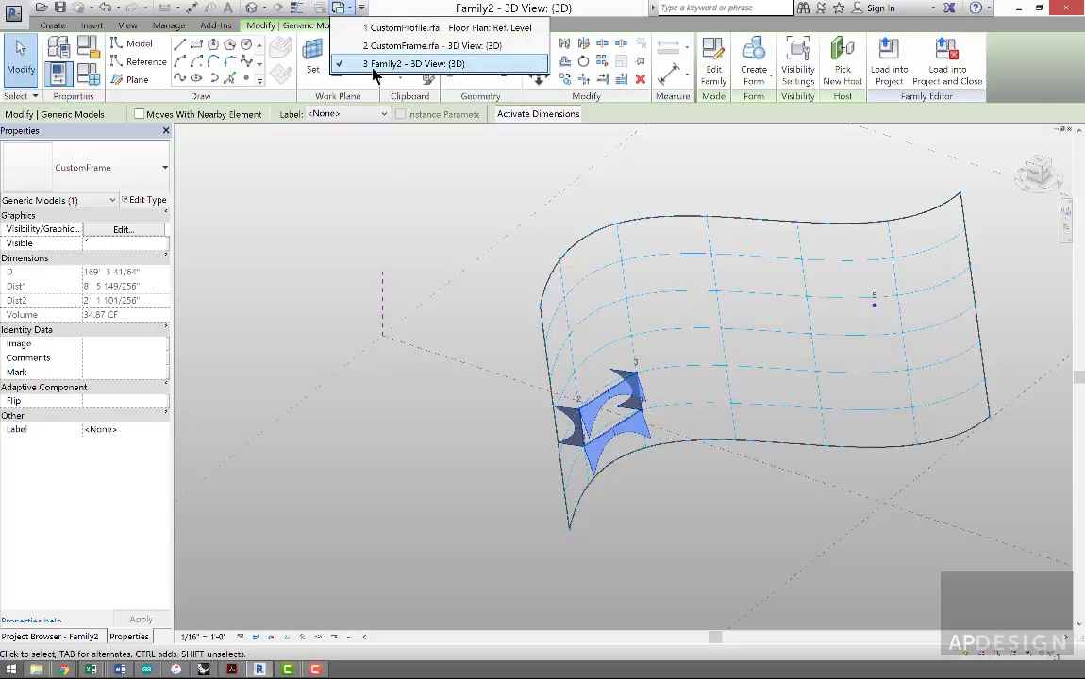
{"action": "left_click", "coordinate": [387, 45]}
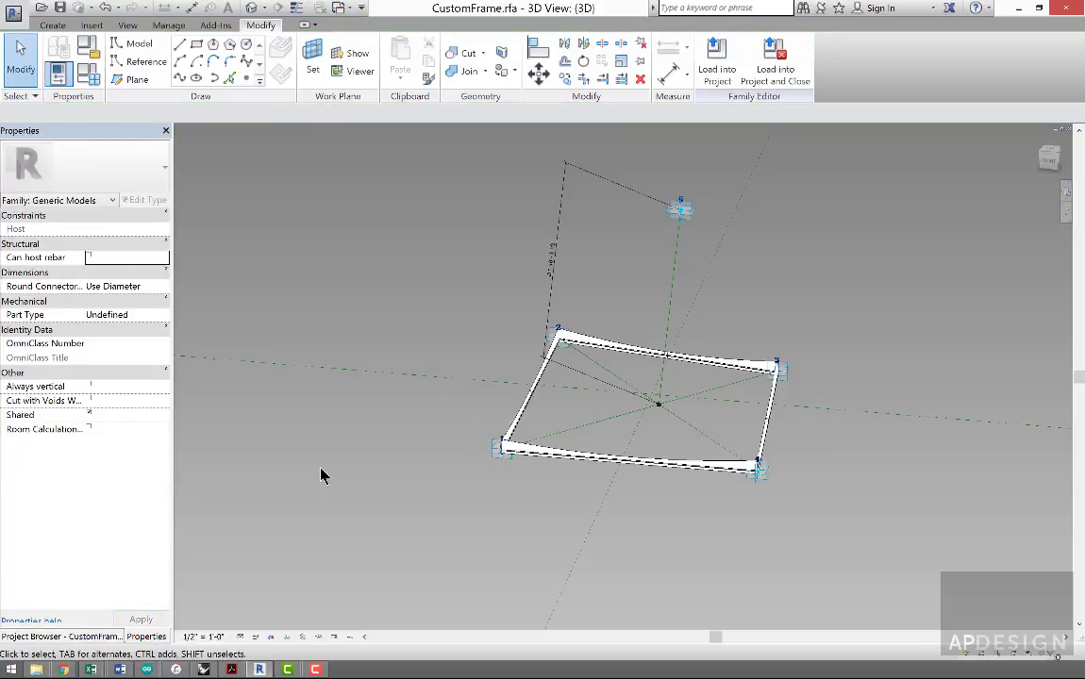
{"action": "left_click", "coordinate": [498, 457]}
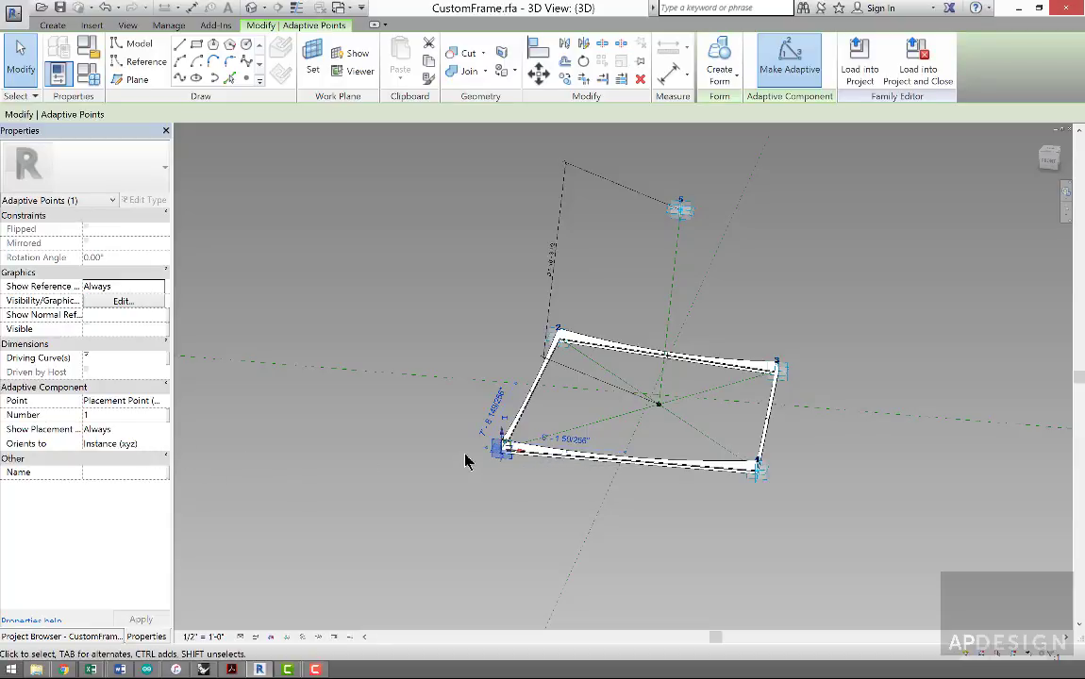
{"action": "left_click", "coordinate": [563, 349], "text": "ctrl"}
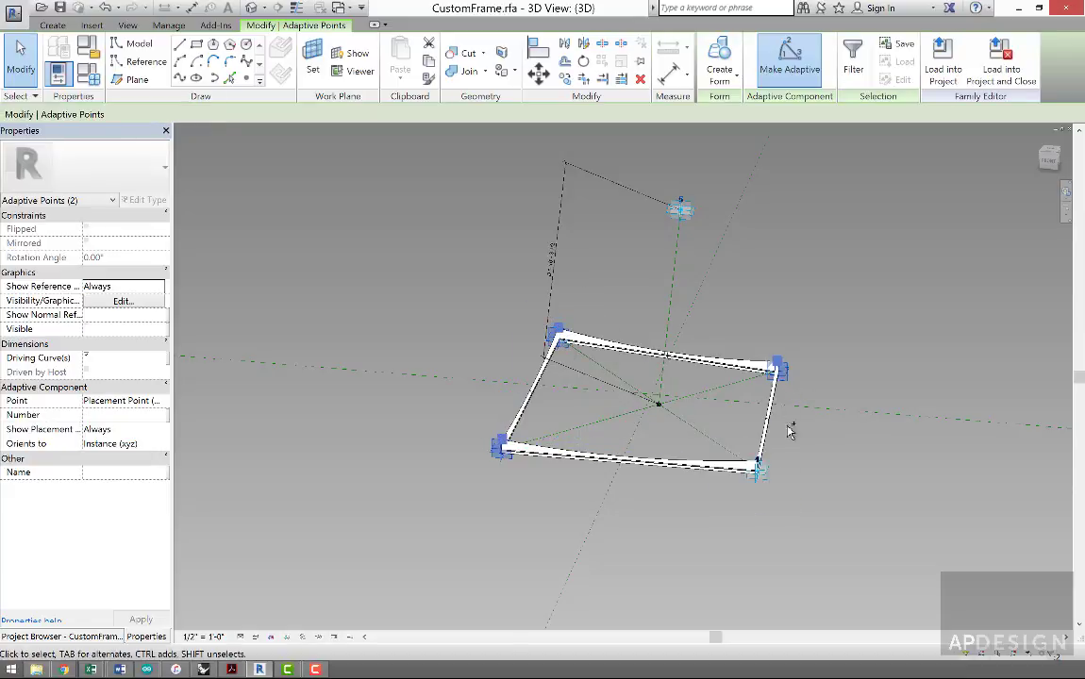
{"action": "left_click", "coordinate": [766, 474], "text": "ctrl"}
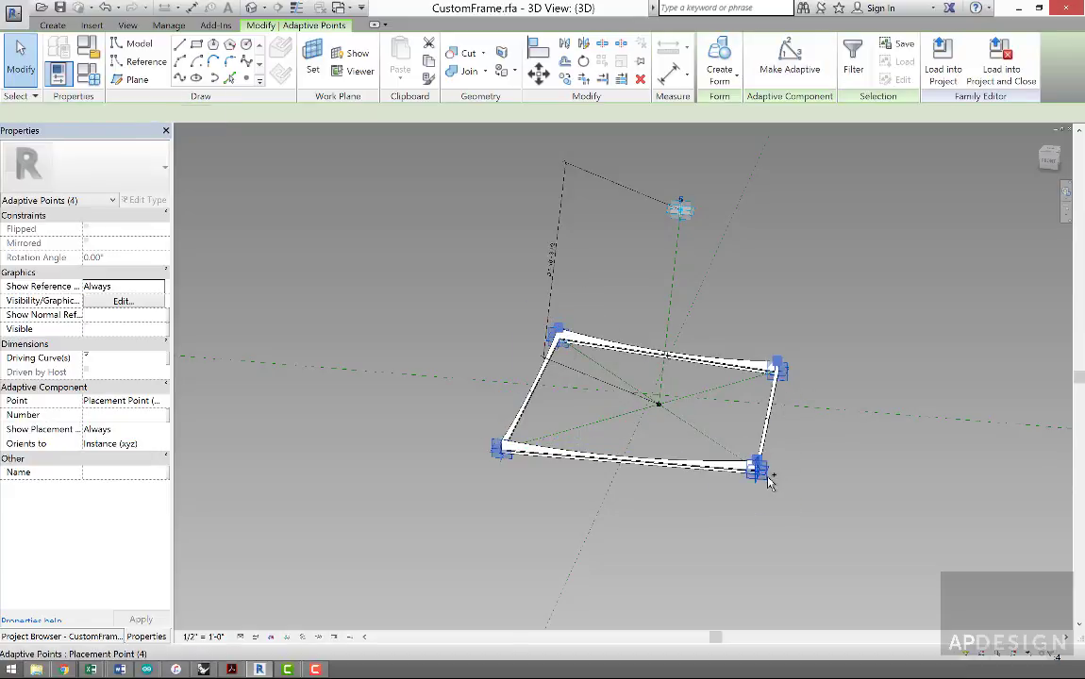
{"action": "left_click", "coordinate": [155, 444]}
{"action": "left_click", "coordinate": [161, 444]}
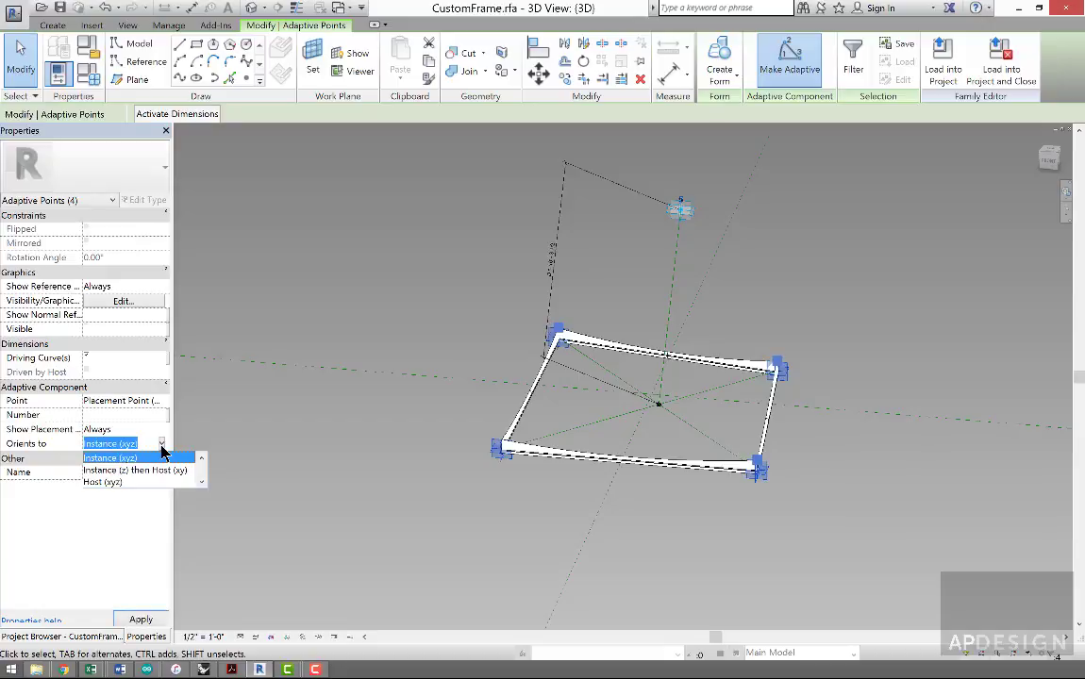
{"action": "left_click", "coordinate": [105, 482]}
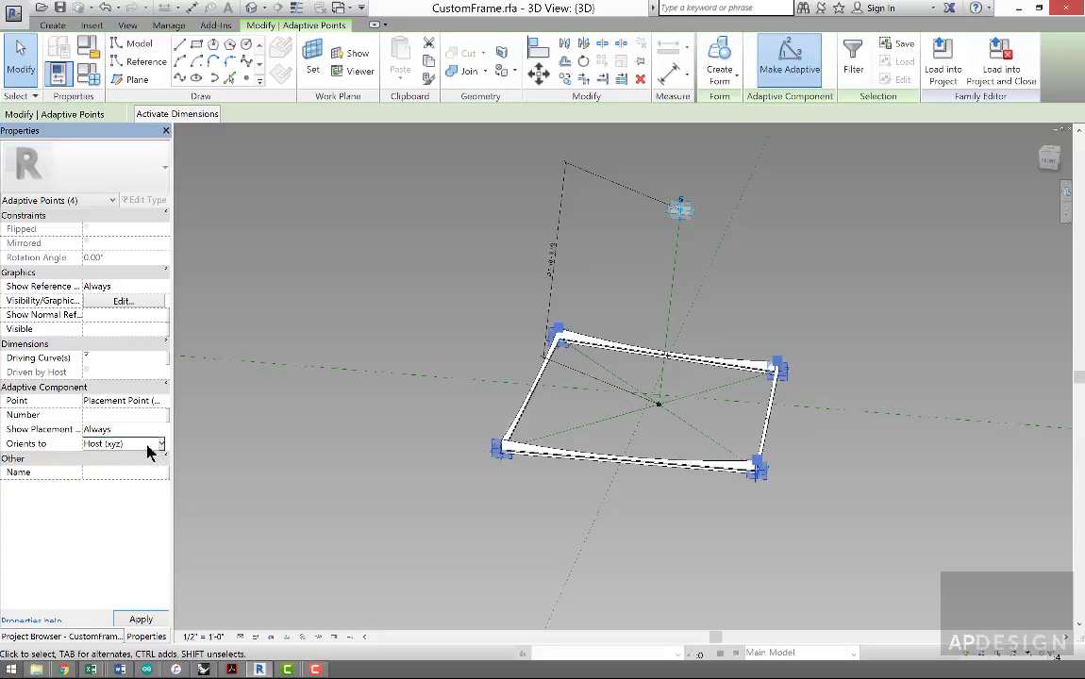
{"action": "left_click", "coordinate": [228, 451]}
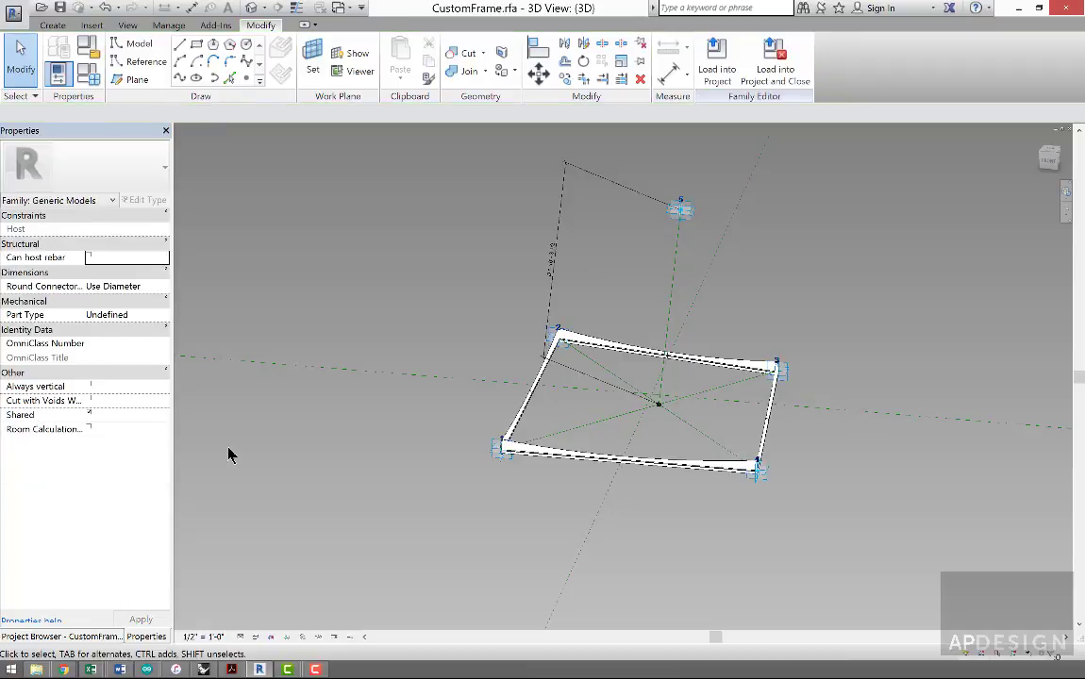
- Load the CustomFrame family into Family2, overwriting the existing version and its parameter values
{"action": "left_click", "coordinate": [717, 61]}
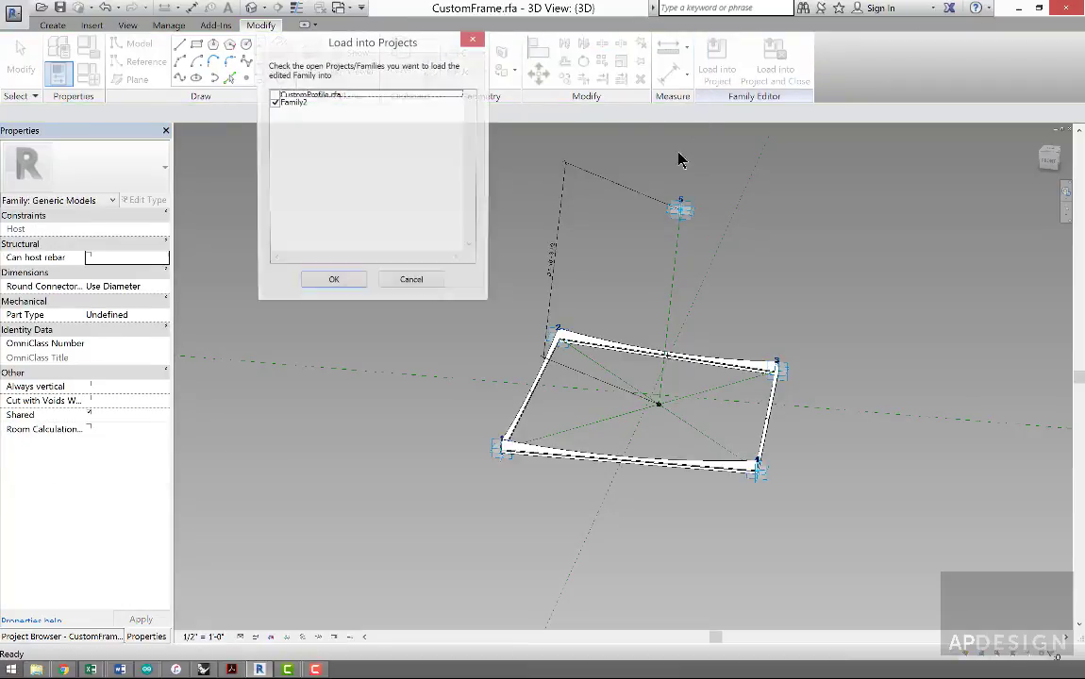
{"action": "left_click", "coordinate": [333, 283]}
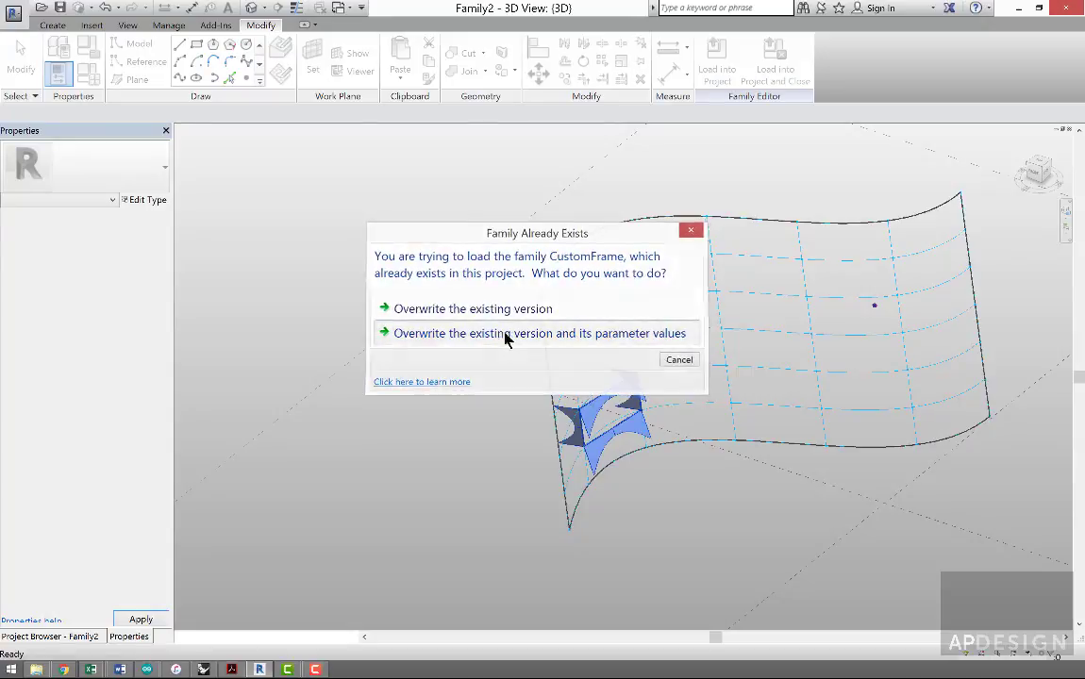
{"action": "left_click", "coordinate": [505, 336]}
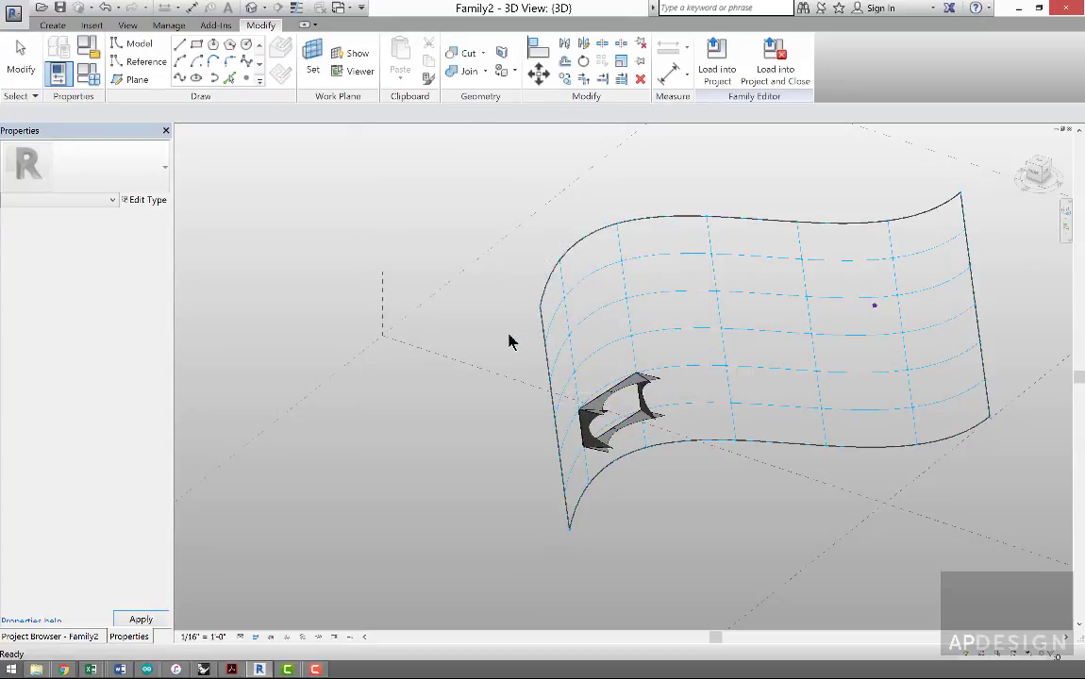
- Move the reference point across the divided surface, closer to the CustomFrame component, and check how the frame responds
{"action": "middle_click_drag", "start_coordinate": [659, 434], "coordinate": [835, 375], "text": "shift"}
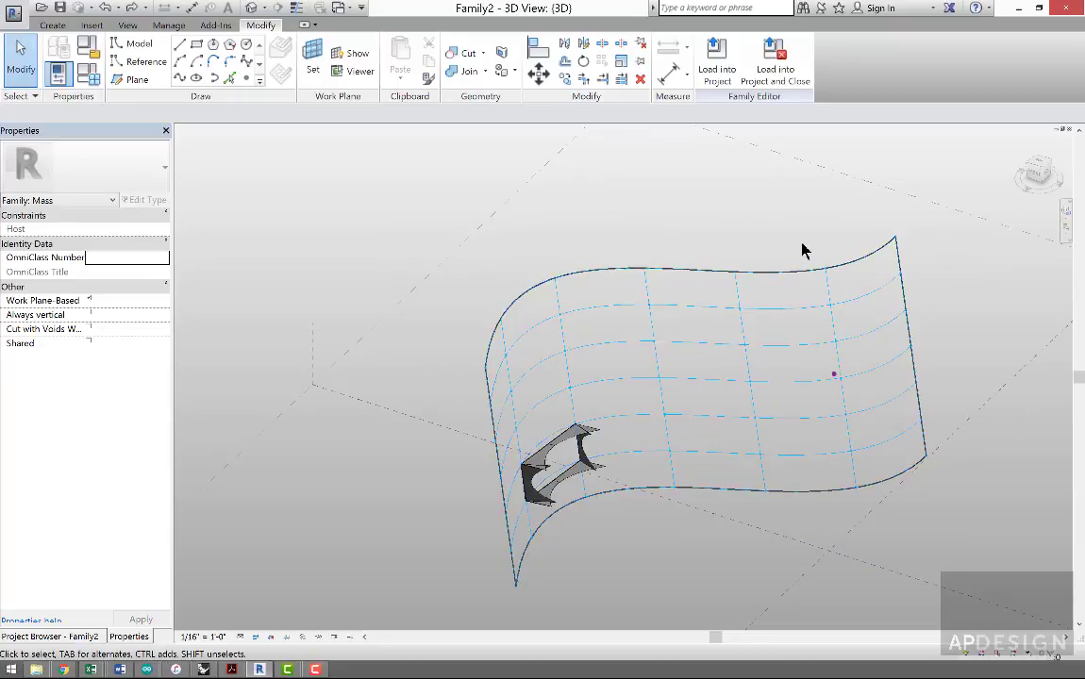
{"action": "left_click", "coordinate": [836, 374]}
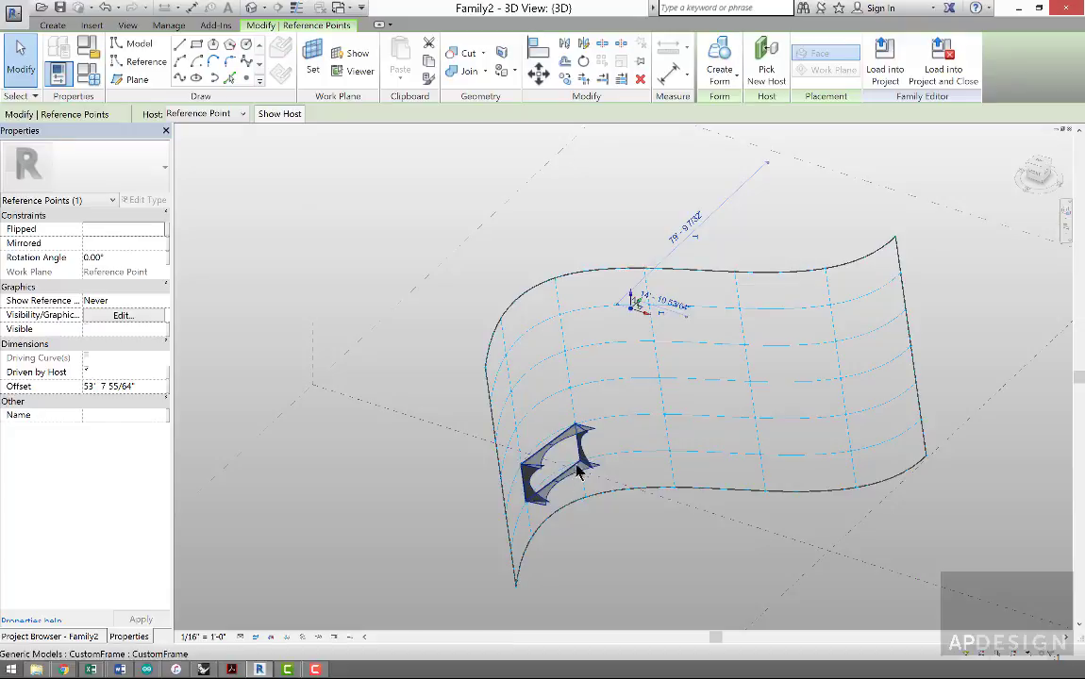
{"action": "scroll", "coordinate": [581, 465], "scroll_direction": "down", "scroll_amount": 1}
{"action": "scroll", "coordinate": [582, 465], "scroll_direction": "up", "scroll_amount": 2}
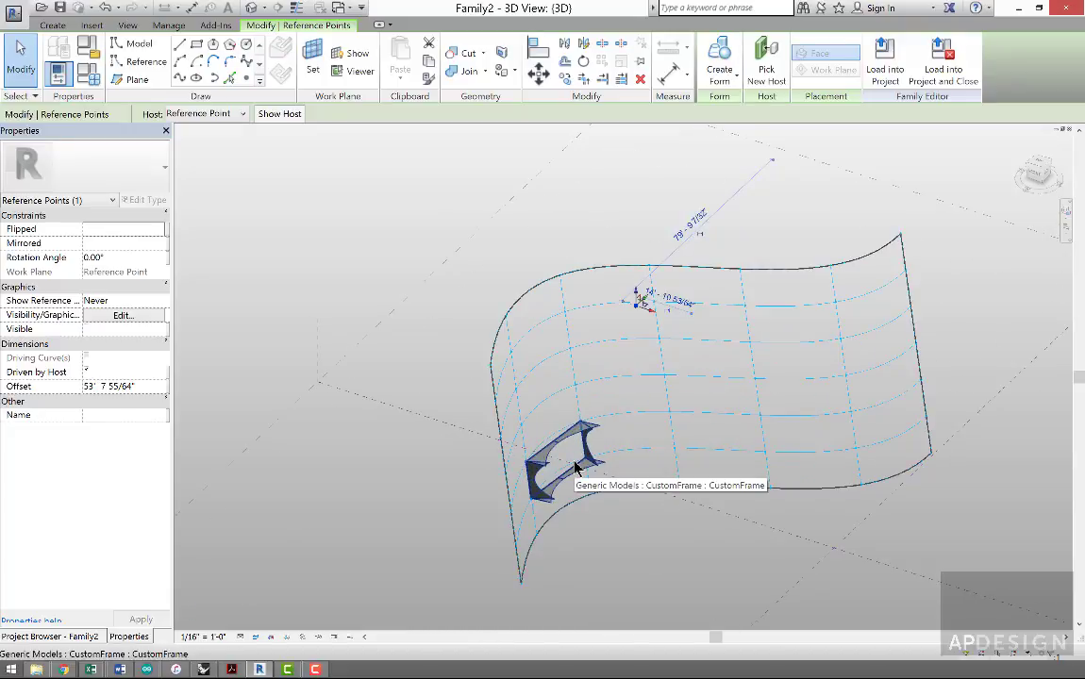
{"action": "scroll", "coordinate": [577, 465], "scroll_direction": "down", "scroll_amount": 2}
{"action": "scroll", "coordinate": [580, 462], "scroll_direction": "up", "scroll_amount": 1}
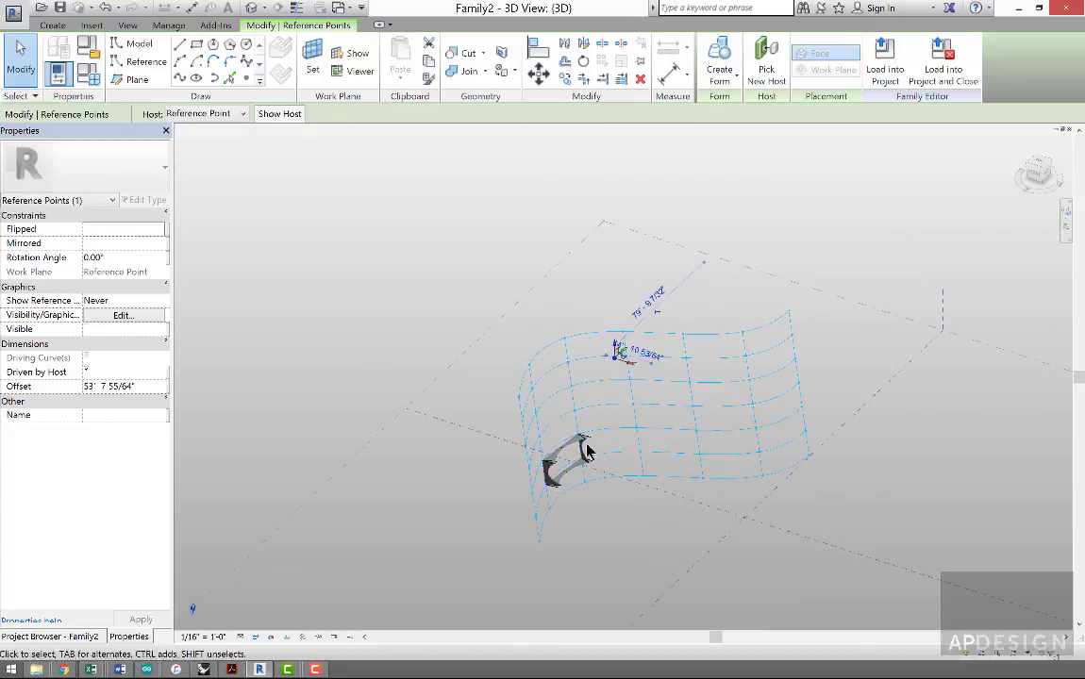
{"action": "scroll", "coordinate": [587, 451], "scroll_direction": "up", "scroll_amount": 2}
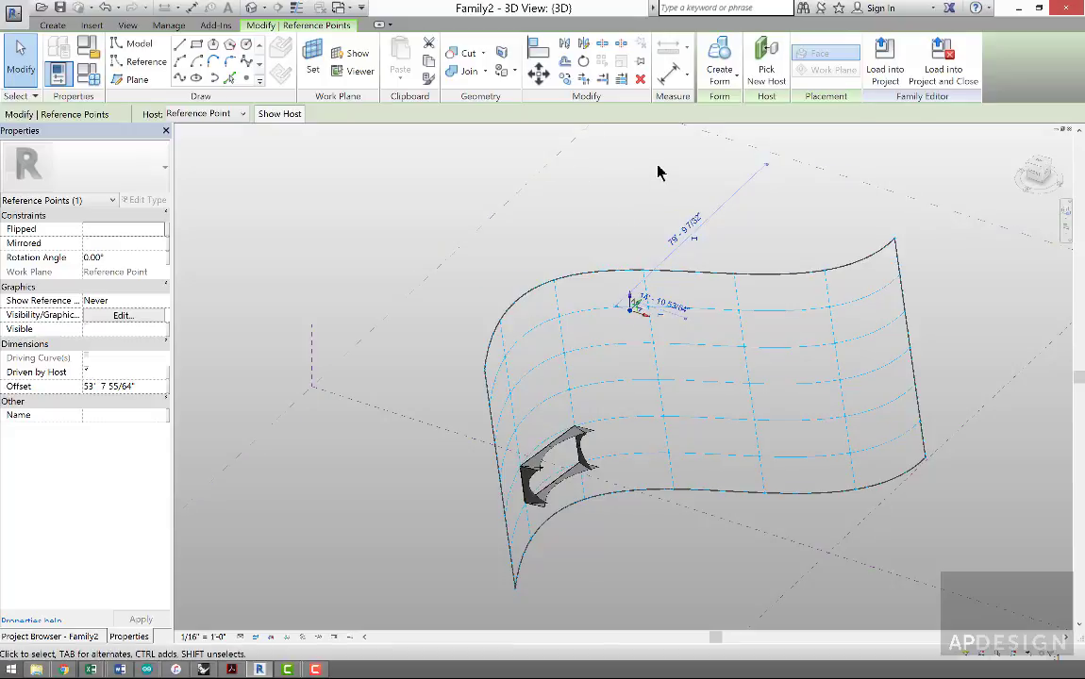
- Repeat the placed CustomFrame component across the divided surface's grid
{"action": "left_click", "coordinate": [649, 387]}
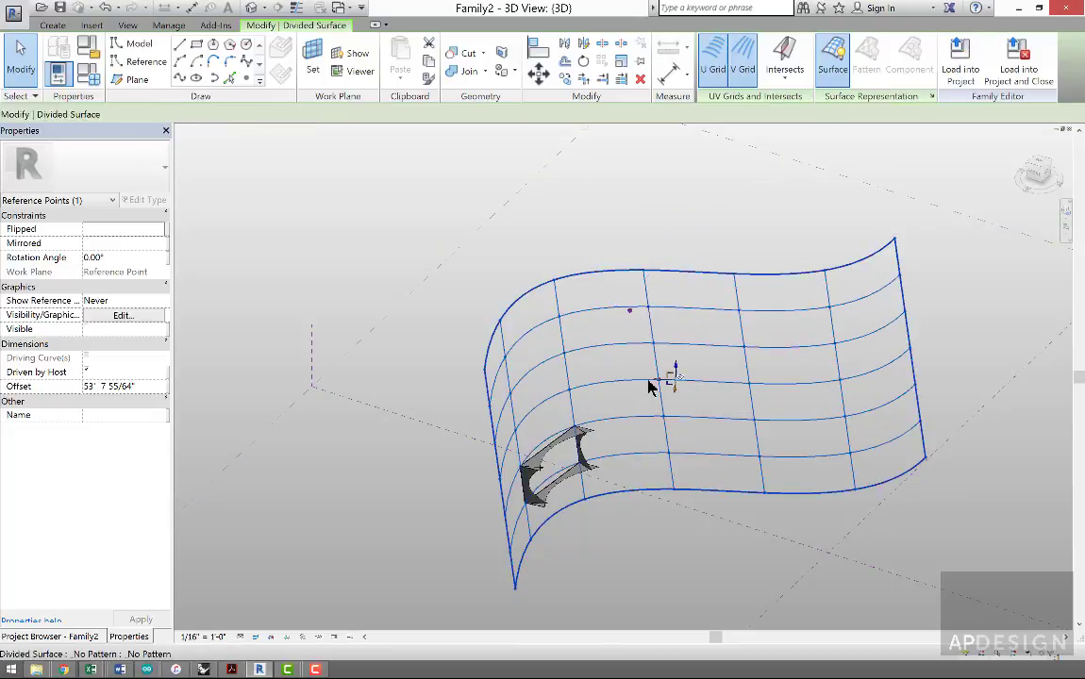
{"action": "left_click", "coordinate": [585, 462]}
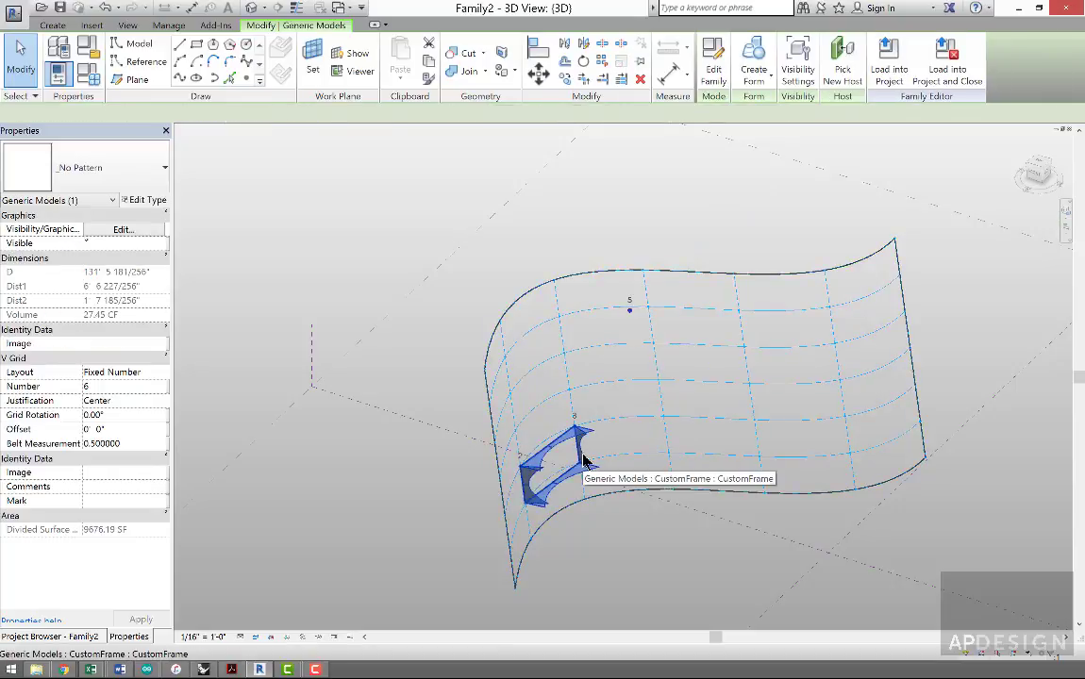
{"action": "left_click", "coordinate": [603, 70]}
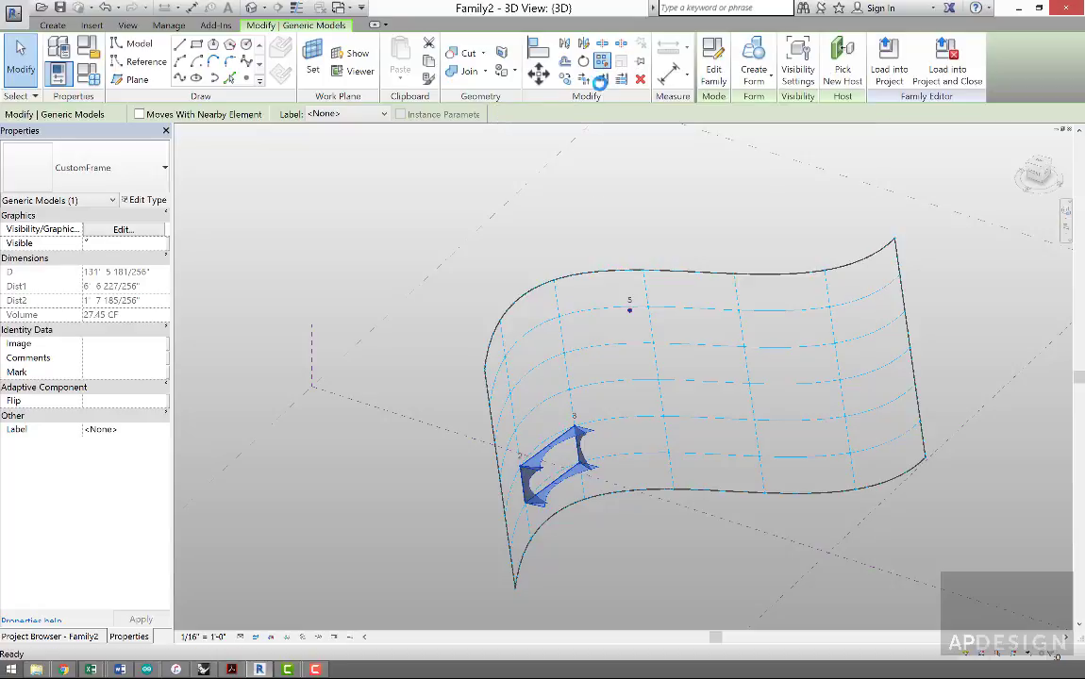